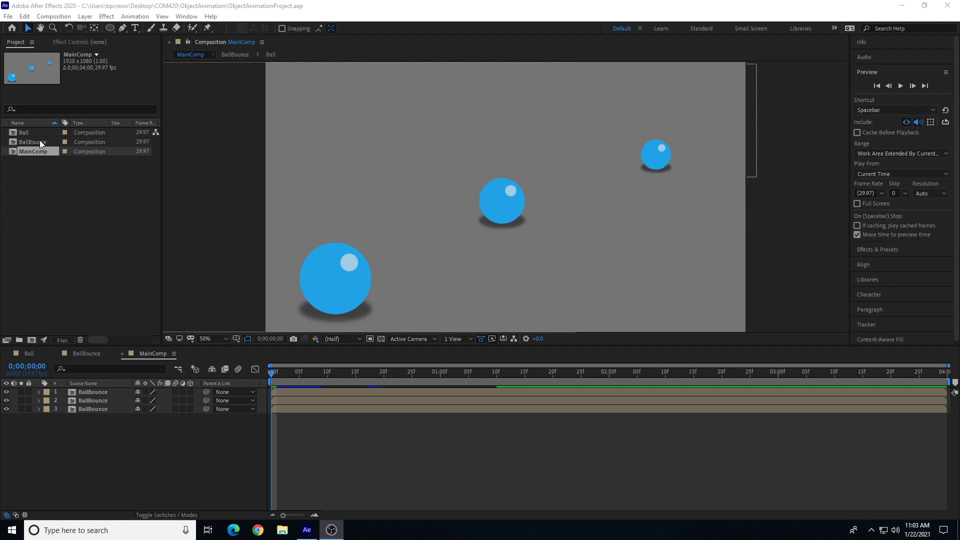
Preview the BallBounce composition's animation and inspect the contents of the Ball composition nested in it
{"action": "key", "text": "space"}
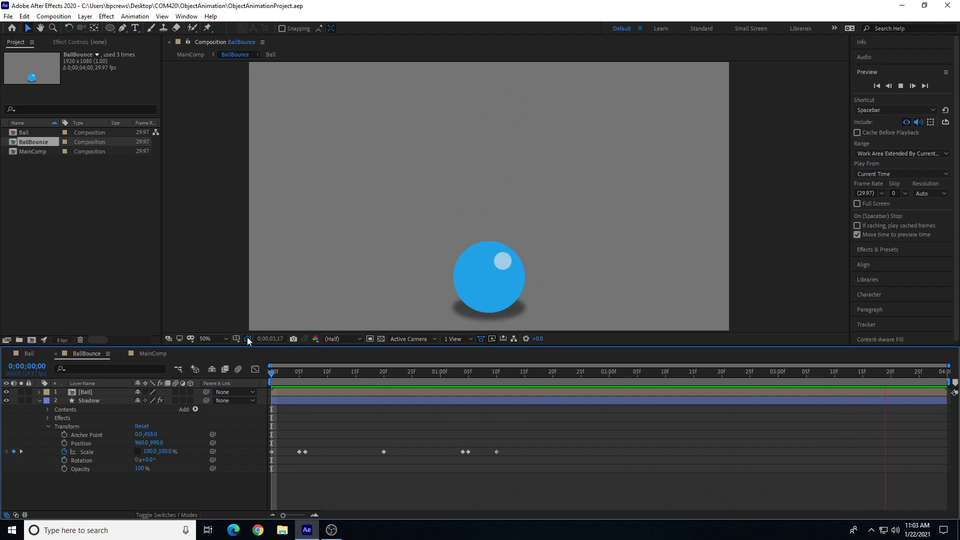
{"action": "key", "text": "space"}
{"action": "left_click_drag", "start_coordinate": [427, 373], "coordinate": [270, 371]}
{"action": "double_click", "coordinate": [44, 131]}
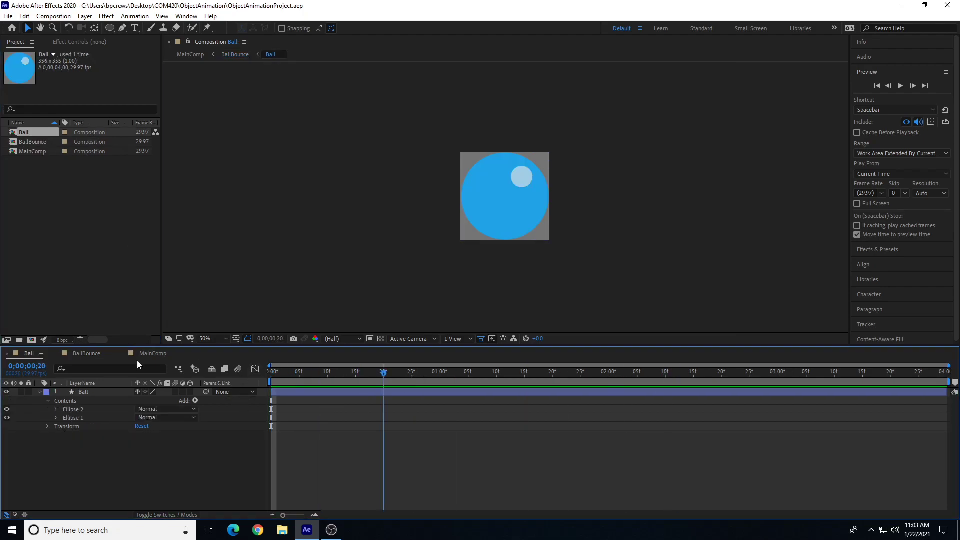
{"action": "double_click", "coordinate": [40, 141]}
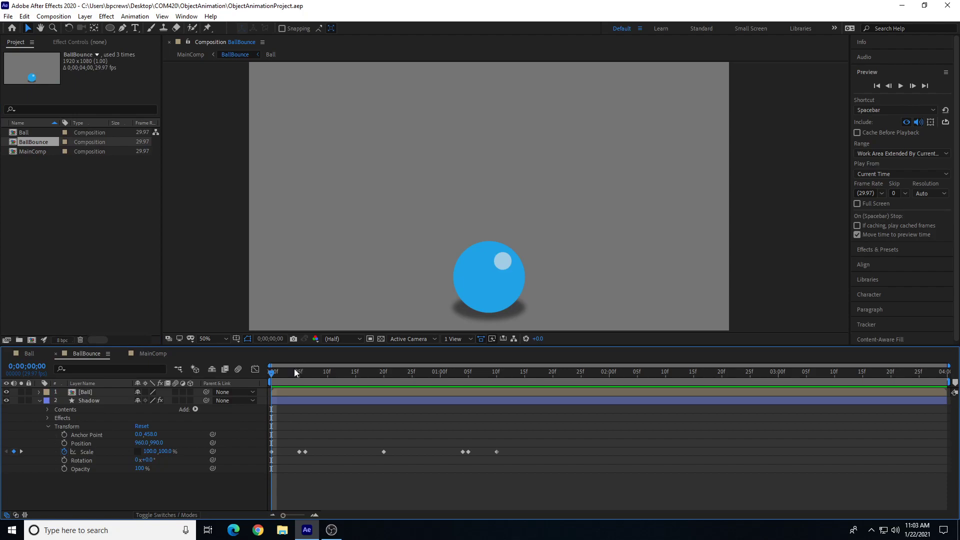
{"action": "left_click_drag", "start_coordinate": [286, 370], "coordinate": [136, 245]}
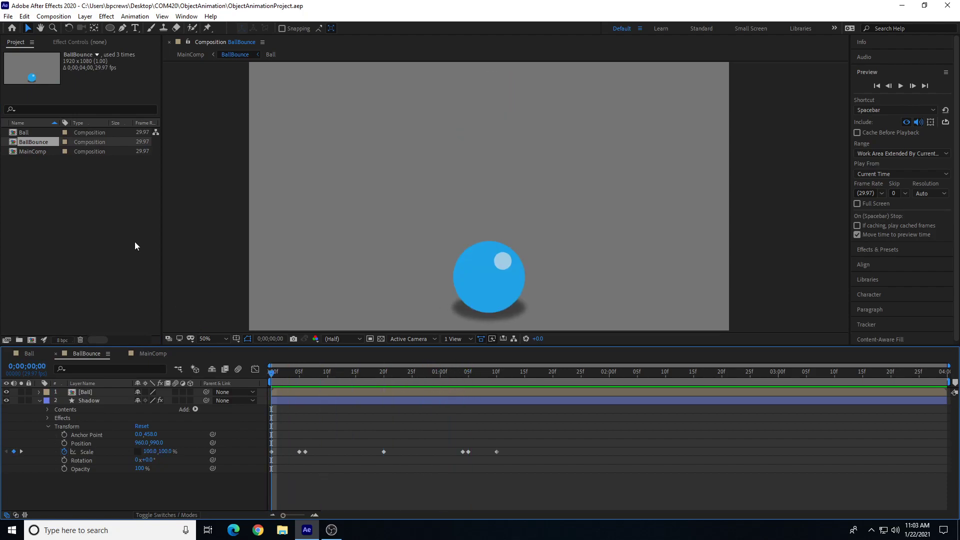
Open the MainComp composition and play its animation from the start
{"action": "double_click", "coordinate": [28, 152]}
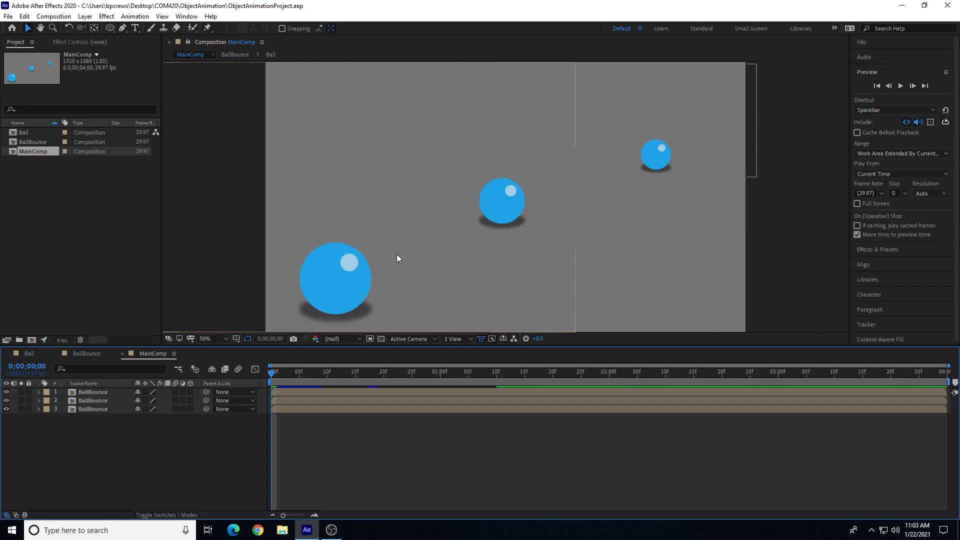
{"action": "left_click_drag", "start_coordinate": [328, 371], "coordinate": [217, 362]}
{"action": "key", "text": "space"}
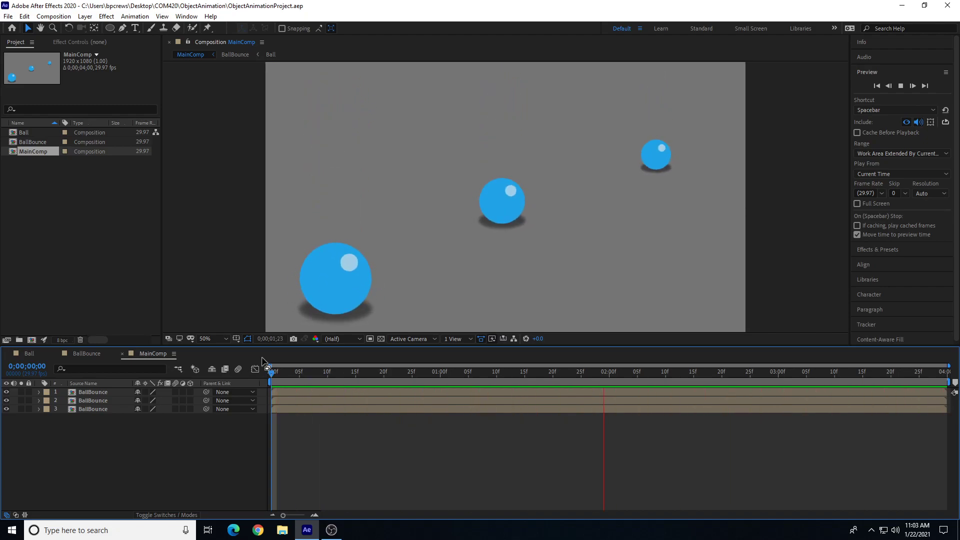
Open the BallBounce composition, play it from the start and review its motion up to 0;00;01;10
{"action": "double_click", "coordinate": [33, 142]}
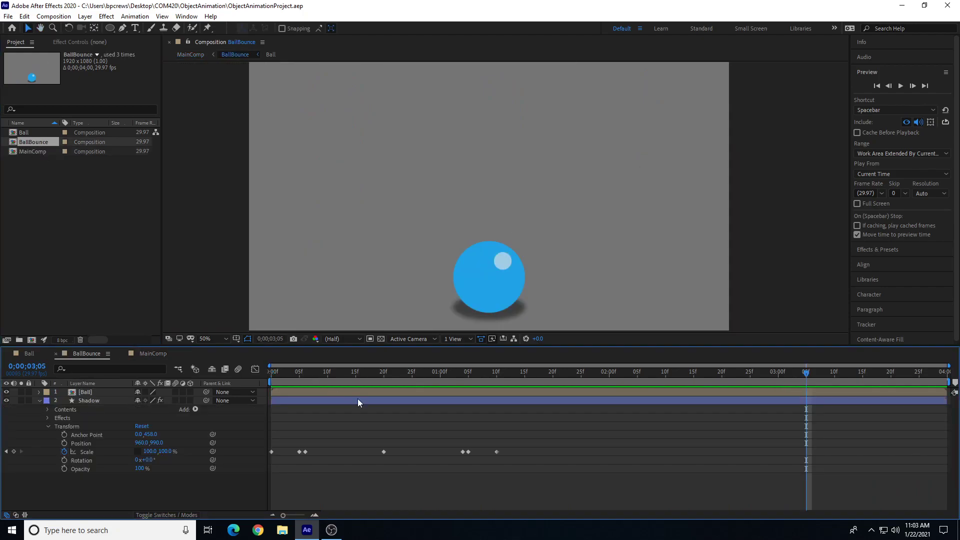
{"action": "left_click_drag", "start_coordinate": [360, 373], "coordinate": [200, 382]}
{"action": "key", "text": "space"}
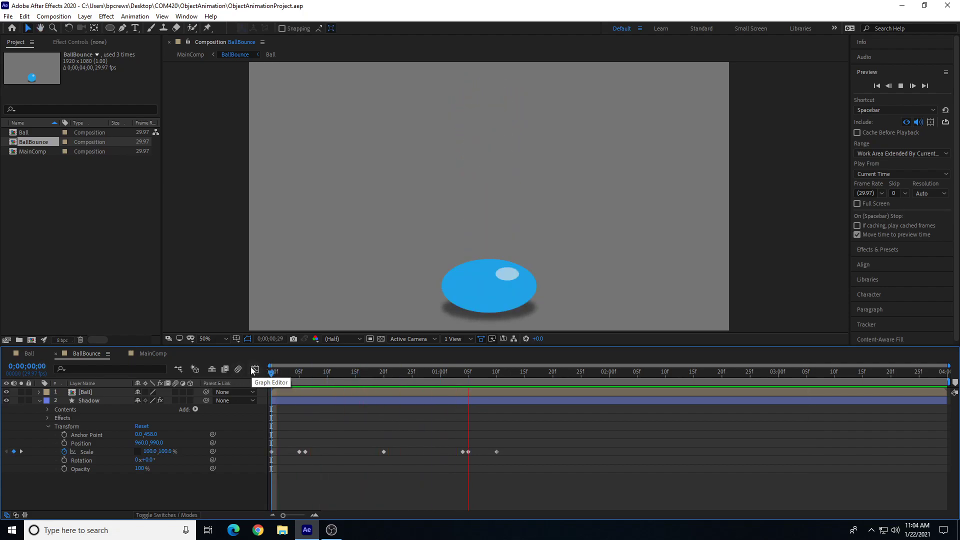
{"action": "key", "text": "space"}
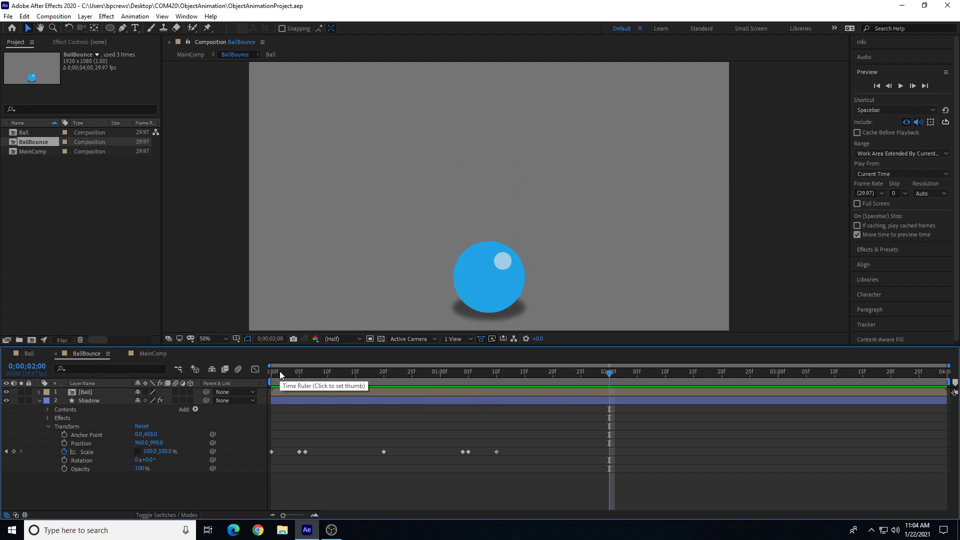
{"action": "left_click_drag", "start_coordinate": [297, 373], "coordinate": [508, 393]}
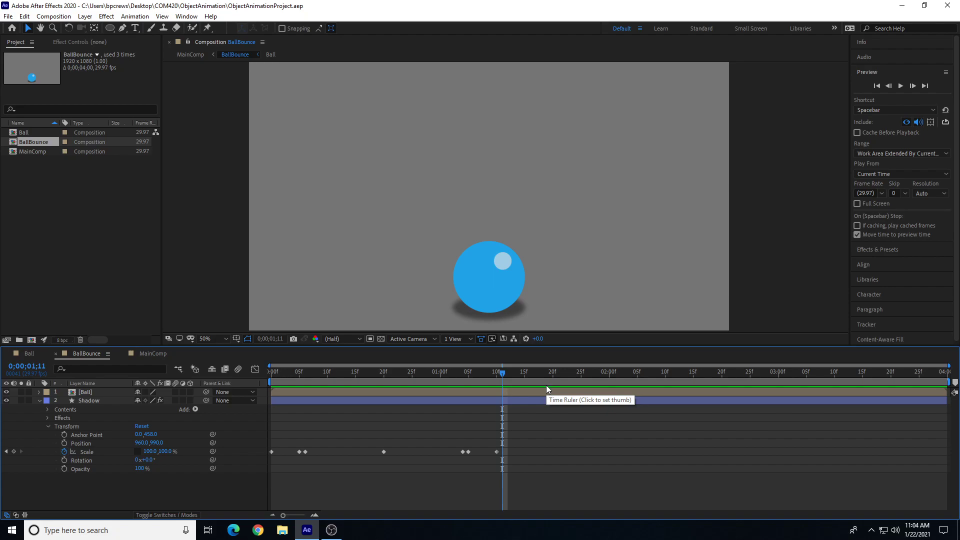
{"action": "mouse_move", "coordinate": [505, 373]}
{"action": "left_mouse_down"}
{"action": "mouse_move", "coordinate": [426, 373]}
{"action": "mouse_move", "coordinate": [498, 383]}
{"action": "left_mouse_up"}
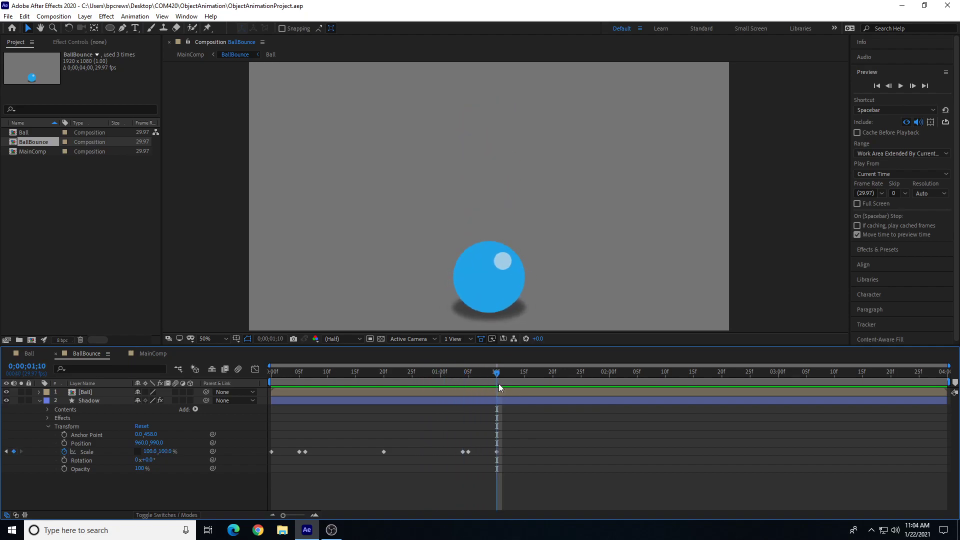
Reveal the Ball layer's transform properties and delete its Scale keyframe at 0;00;01;10
{"action": "left_click", "coordinate": [41, 391]}
{"action": "left_click", "coordinate": [39, 391]}
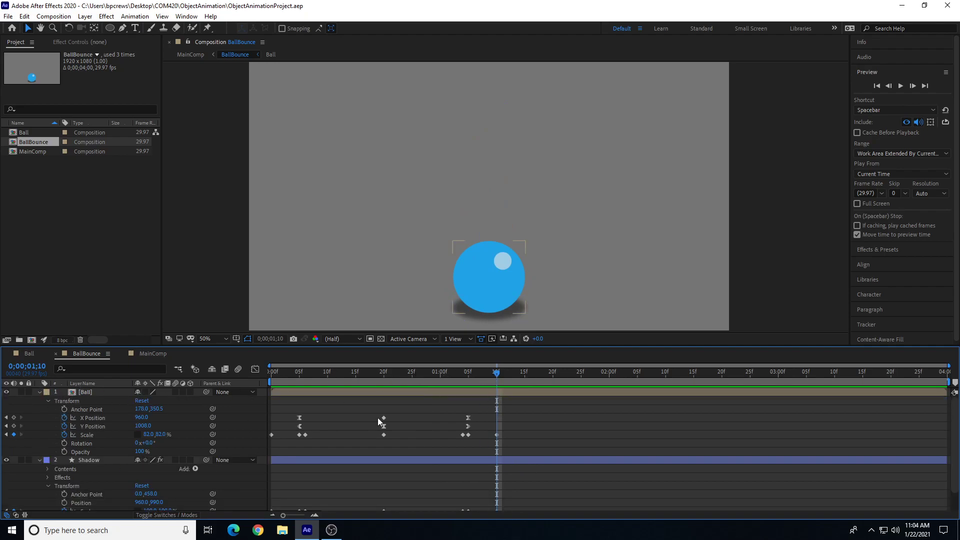
{"action": "left_click_drag", "start_coordinate": [522, 420], "coordinate": [493, 440]}
{"action": "mouse_move", "coordinate": [497, 375]}
{"action": "left_mouse_down"}
{"action": "mouse_move", "coordinate": [467, 382]}
{"action": "mouse_move", "coordinate": [497, 391]}
{"action": "mouse_move", "coordinate": [462, 381]}
{"action": "mouse_move", "coordinate": [496, 384]}
{"action": "left_mouse_up"}
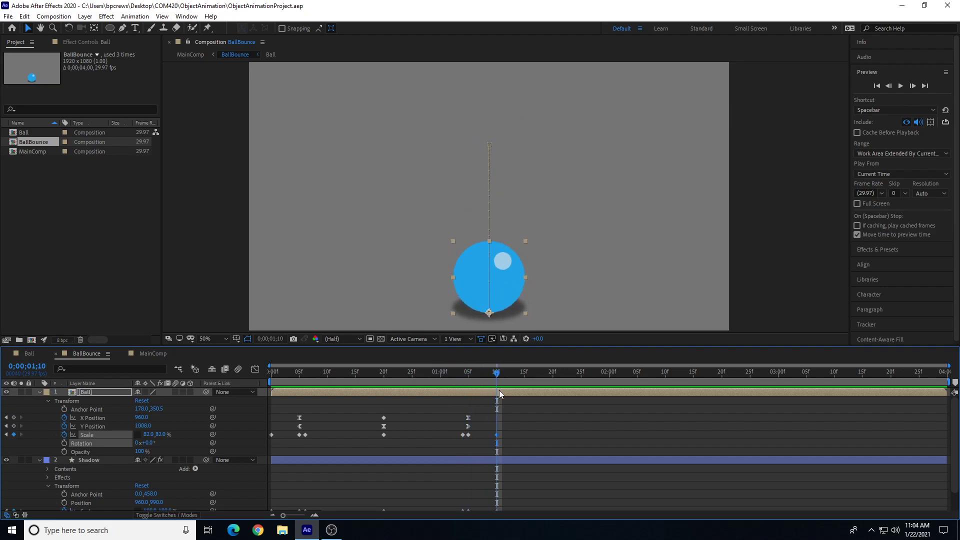
{"action": "left_click_drag", "start_coordinate": [534, 419], "coordinate": [489, 443]}
{"action": "key", "text": "Delete"}
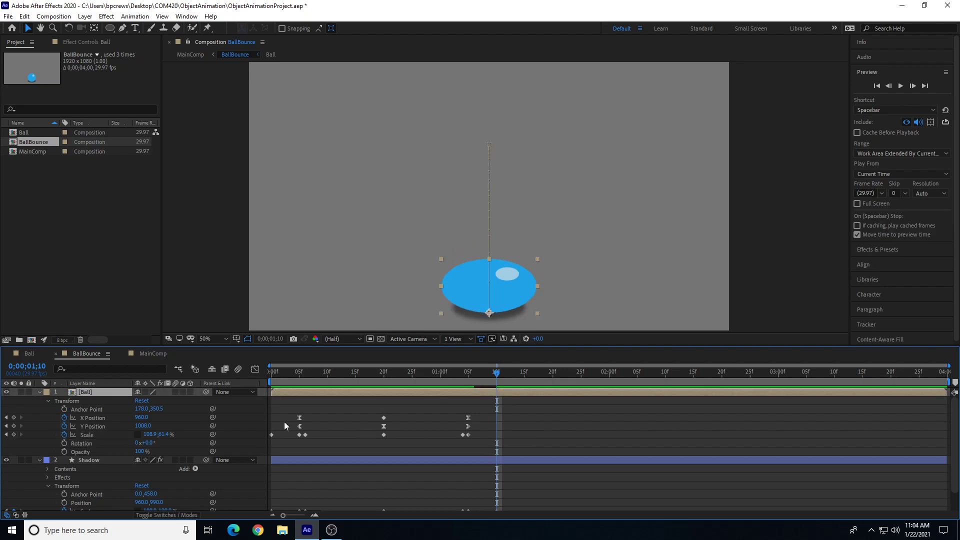
Collapse the Ball layer and delete the Shadow layer's Scale keyframe at 0;00;01;10
{"action": "left_click", "coordinate": [40, 391]}
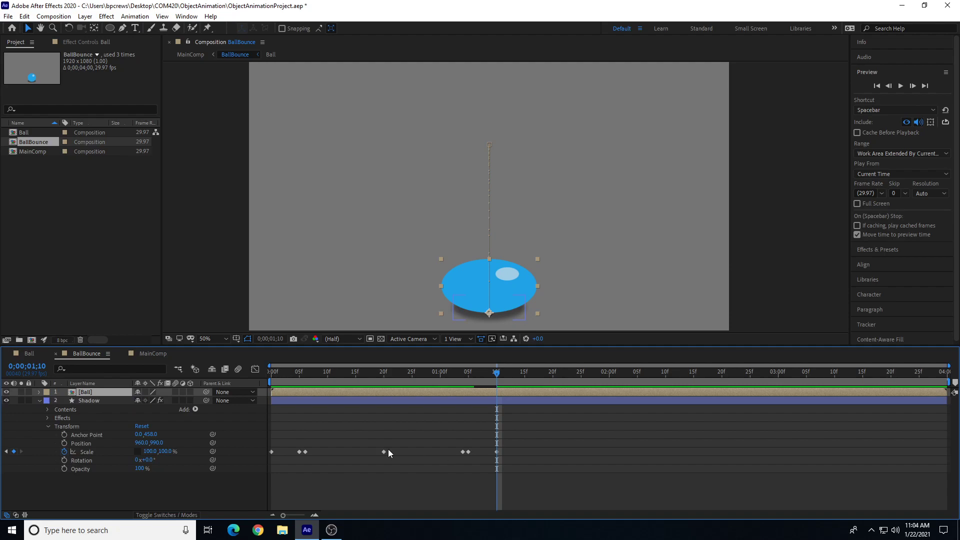
{"action": "left_click", "coordinate": [505, 459]}
{"action": "left_click_drag", "start_coordinate": [505, 458], "coordinate": [487, 467]}
{"action": "key", "text": "Delete"}
At 0;00;01;15, raise the ball straight up to a Y Position of 656 as the peak of a second, lower bounce
{"action": "left_click_drag", "start_coordinate": [494, 373], "coordinate": [468, 377]}
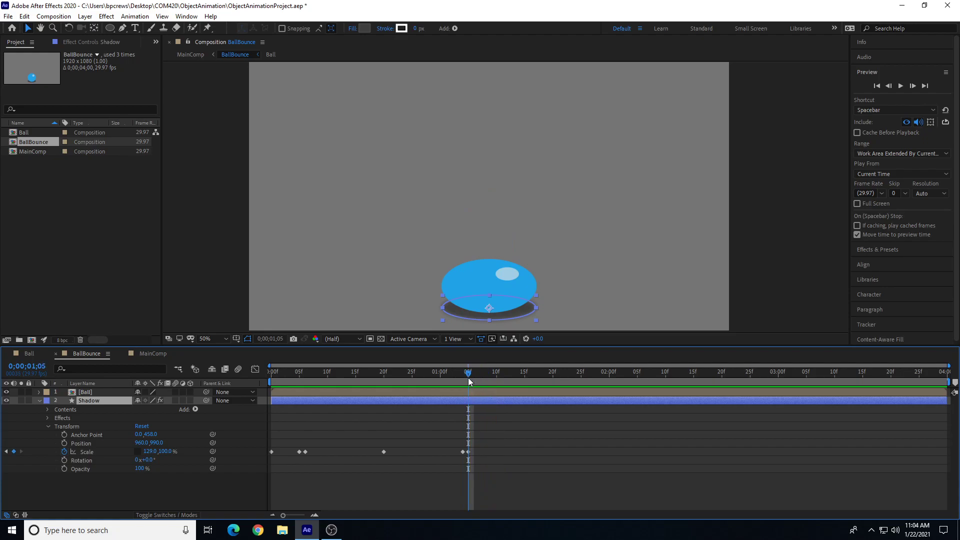
{"action": "left_click", "coordinate": [40, 392]}
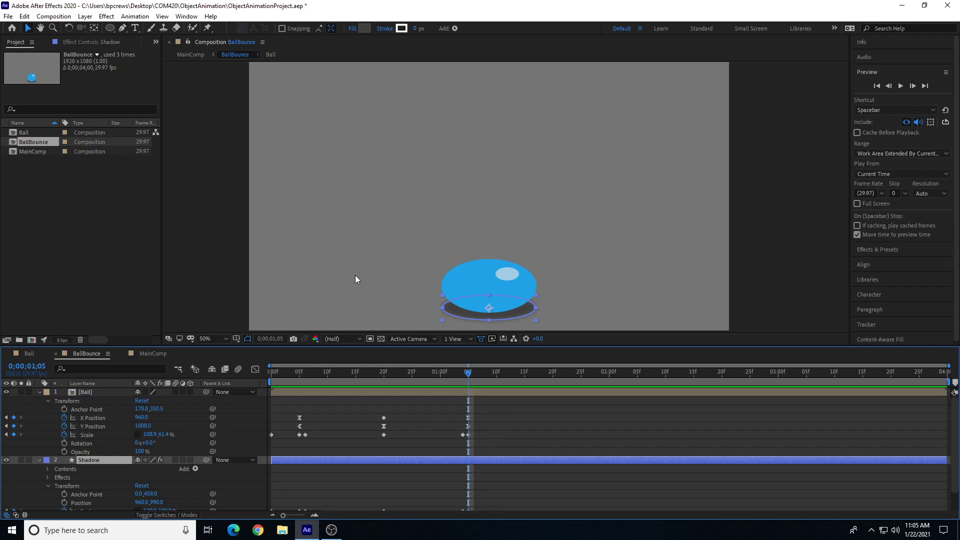
{"action": "left_click", "coordinate": [225, 257]}
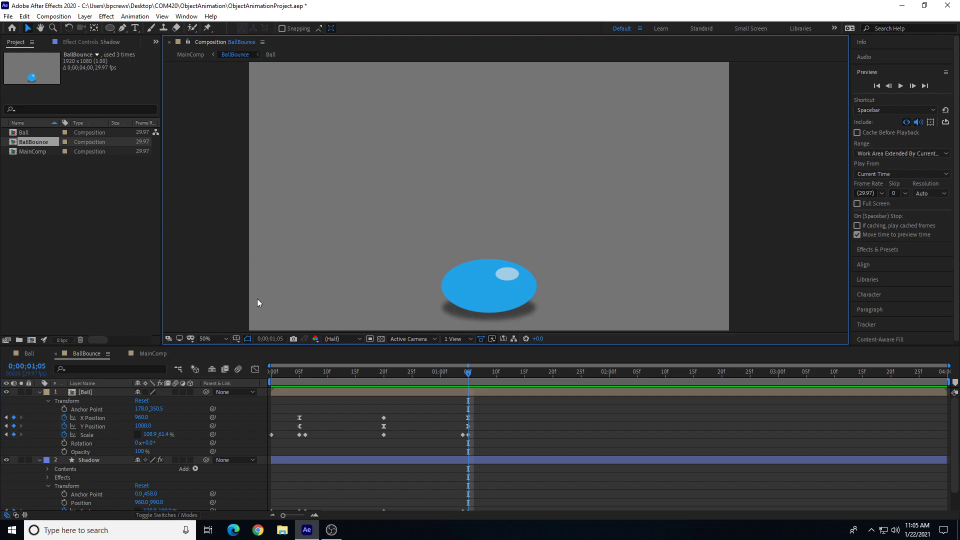
{"action": "left_click", "coordinate": [93, 392]}
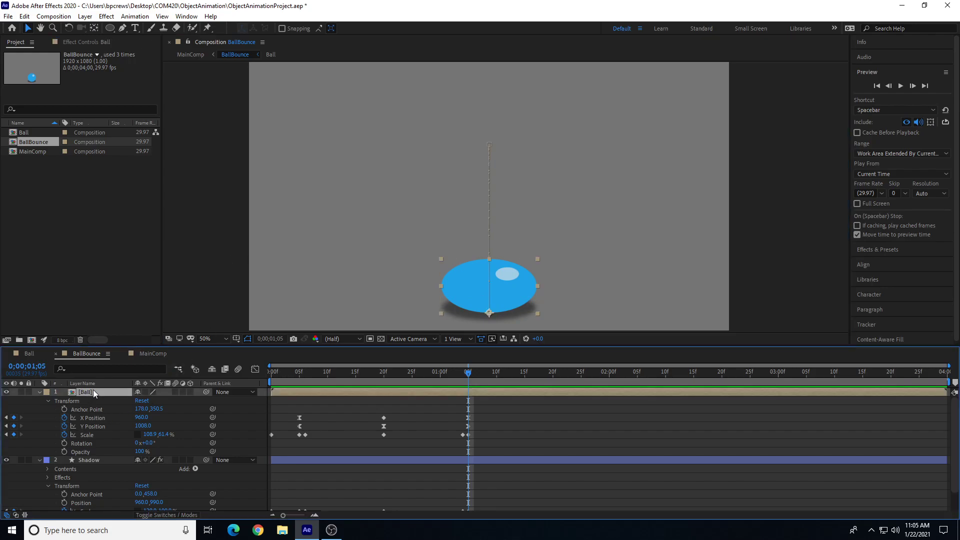
{"action": "left_click", "coordinate": [100, 417]}
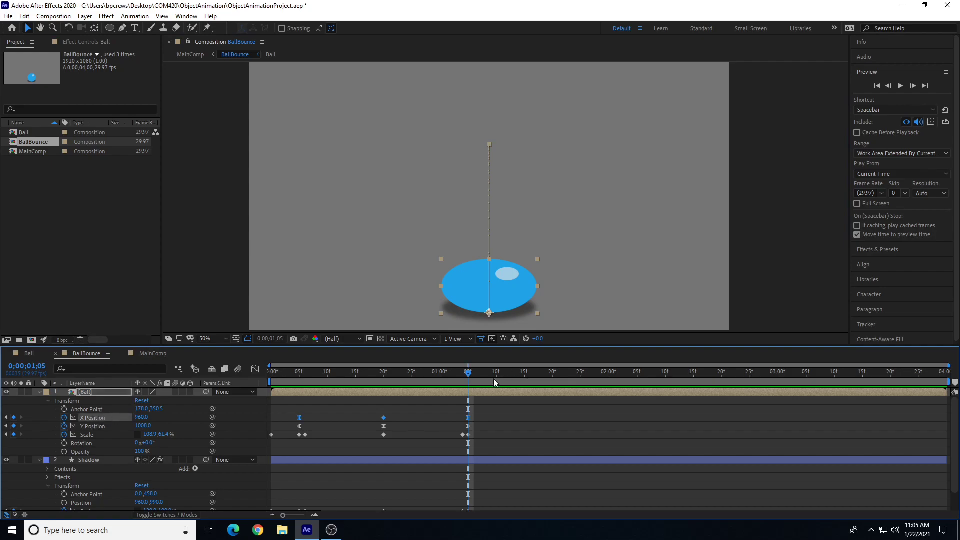
{"action": "left_click_drag", "start_coordinate": [469, 375], "coordinate": [493, 402]}
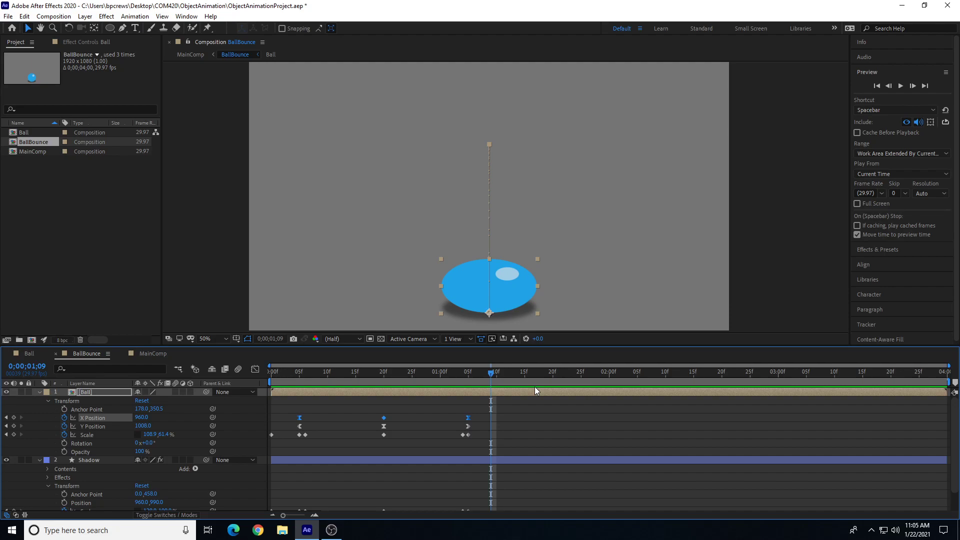
{"action": "left_click_drag", "start_coordinate": [515, 371], "coordinate": [639, 379]}
{"action": "left_click_drag", "start_coordinate": [638, 378], "coordinate": [582, 370]}
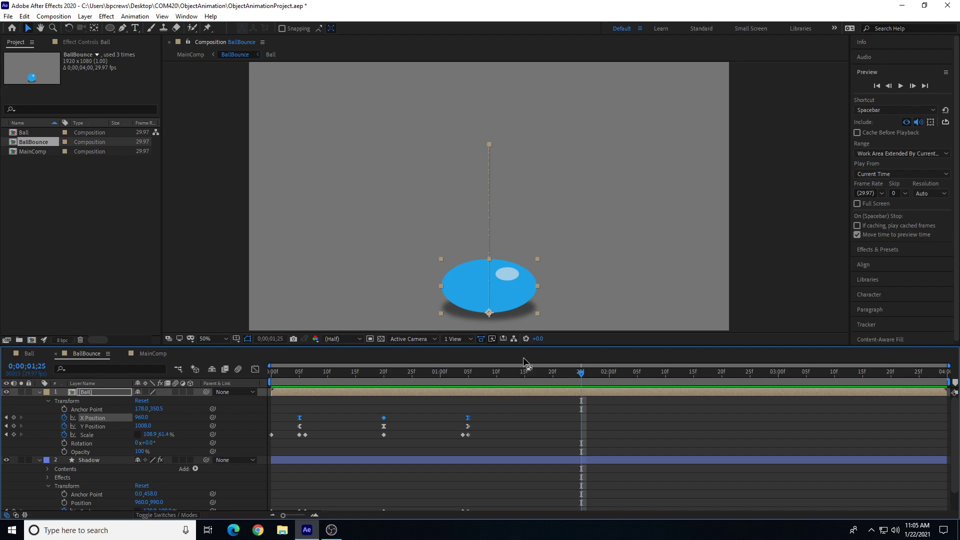
{"action": "left_click_drag", "start_coordinate": [521, 371], "coordinate": [524, 375]}
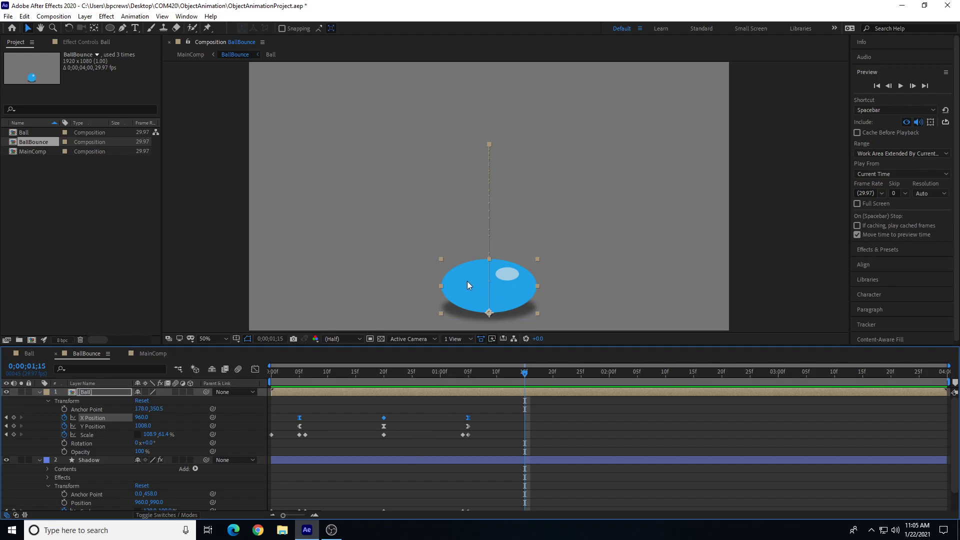
{"action": "left_click_drag", "start_coordinate": [463, 294], "coordinate": [468, 203]}
{"action": "left_click", "coordinate": [481, 339]}
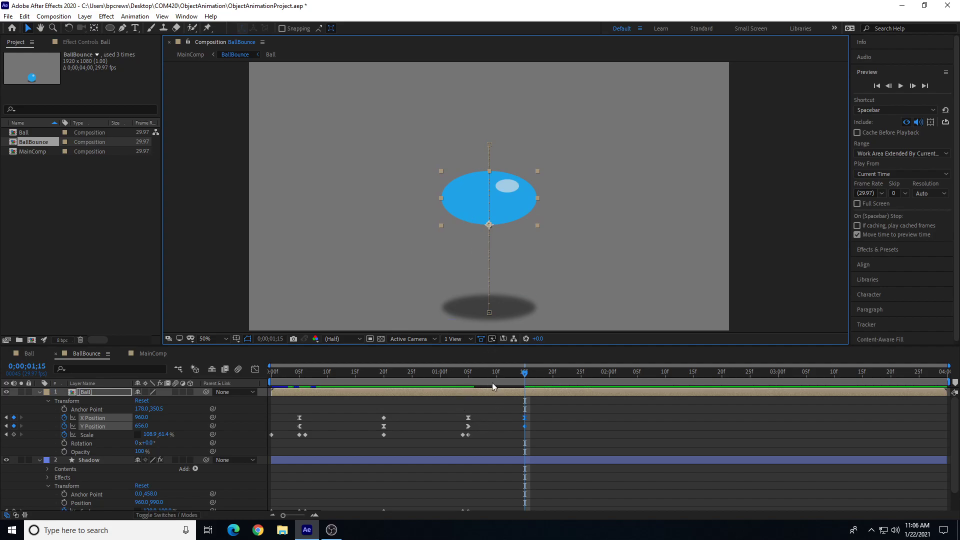
Return the ball to the ground at 0;00;01;25 by copying its X and Y Position keyframes from 0;00;01;05
{"action": "left_click_drag", "start_coordinate": [523, 373], "coordinate": [581, 379]}
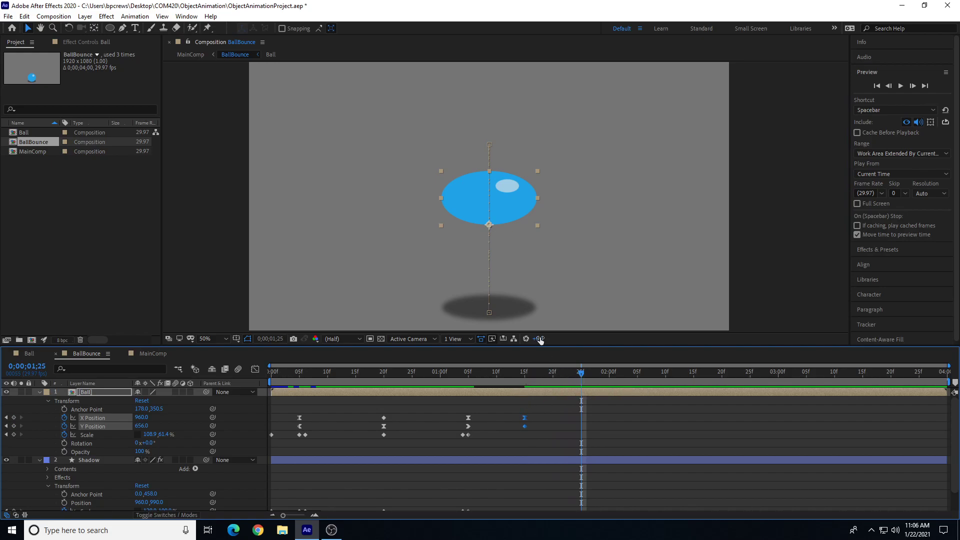
{"action": "left_click_drag", "start_coordinate": [493, 203], "coordinate": [489, 286]}
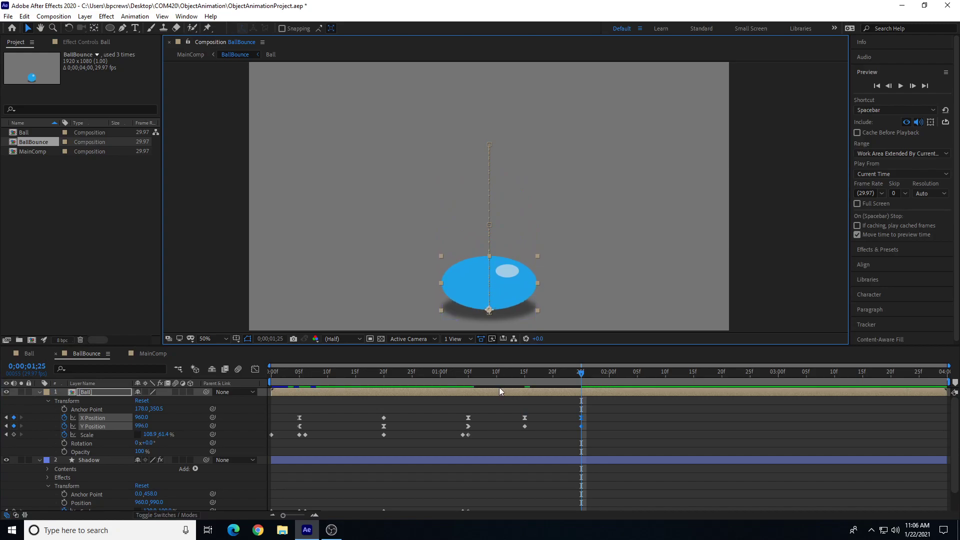
{"action": "left_click", "coordinate": [469, 372]}
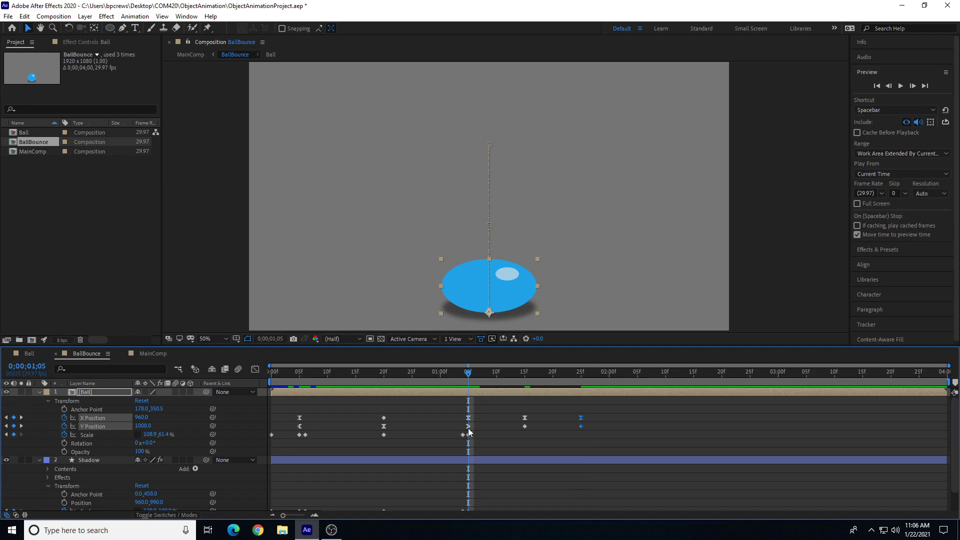
{"action": "left_click_drag", "start_coordinate": [479, 415], "coordinate": [464, 427]}
{"action": "left_click_drag", "start_coordinate": [541, 383], "coordinate": [582, 383]}
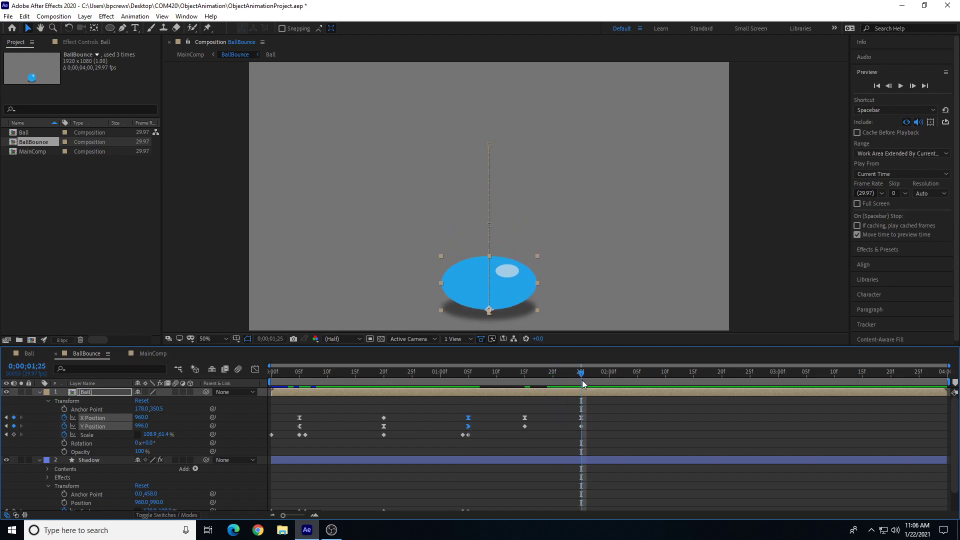
{"action": "key", "text": "ctrl+v"}
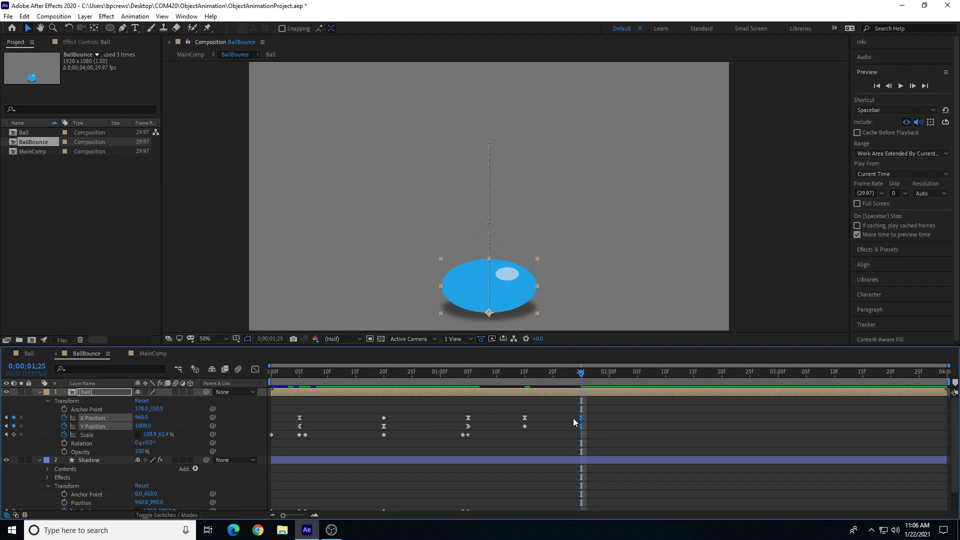
{"action": "left_click_drag", "start_coordinate": [580, 373], "coordinate": [581, 395]}
{"action": "left_click_drag", "start_coordinate": [468, 409], "coordinate": [463, 429]}
{"action": "left_click_drag", "start_coordinate": [569, 370], "coordinate": [580, 418]}
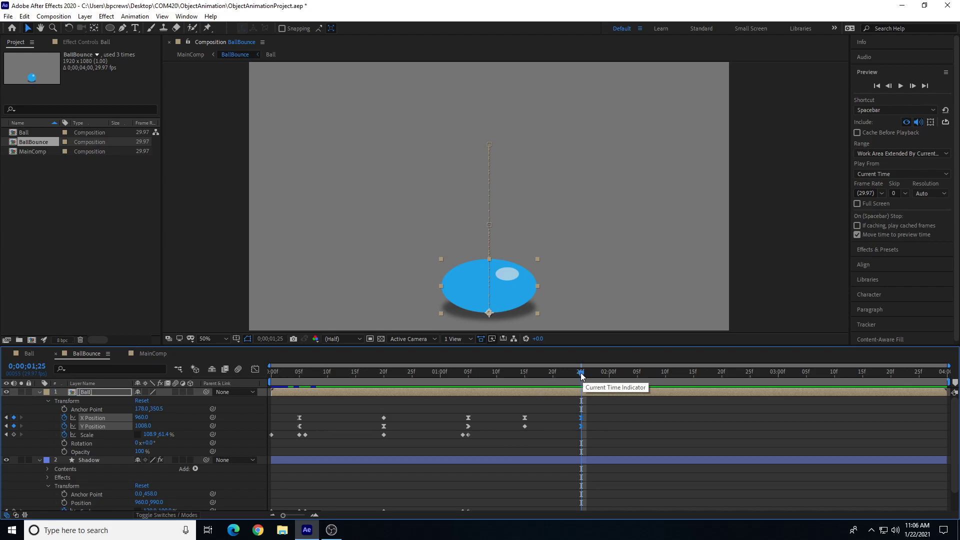
Add X and Y Position keyframes at 0;00;02;10 that hold the ball on the ground
{"action": "mouse_move", "coordinate": [581, 376]}
{"action": "left_mouse_down"}
{"action": "mouse_move", "coordinate": [625, 393]}
{"action": "mouse_move", "coordinate": [676, 389]}
{"action": "mouse_move", "coordinate": [664, 386]}
{"action": "left_mouse_up"}
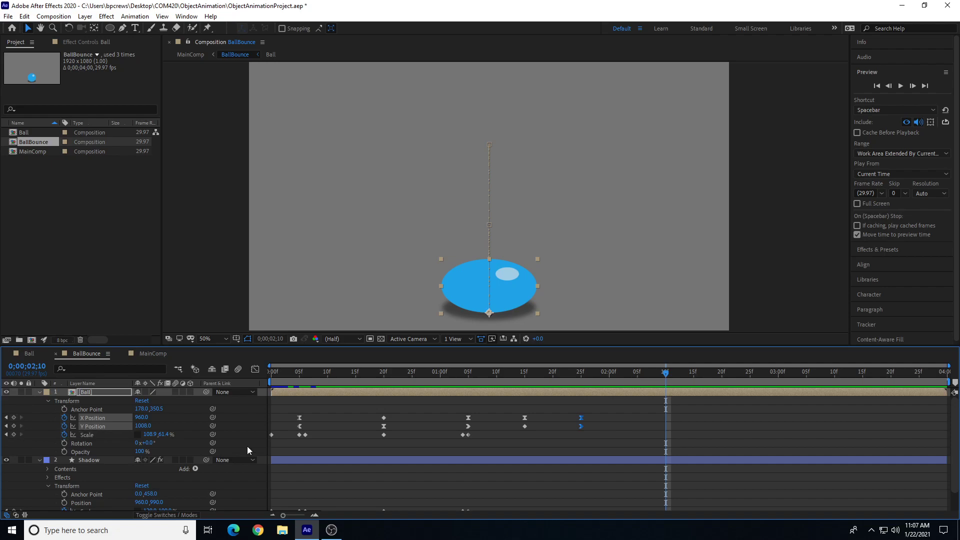
{"action": "left_click", "coordinate": [662, 380]}
{"action": "left_click_drag", "start_coordinate": [663, 380], "coordinate": [665, 380]}
{"action": "left_click", "coordinate": [14, 417]}
At 0;00;02;03, raise the ball to a Y Position of about 862 as the peak of a third, smaller bounce
{"action": "left_click_drag", "start_coordinate": [665, 373], "coordinate": [626, 387]}
{"action": "left_click_drag", "start_coordinate": [470, 289], "coordinate": [473, 231]}
{"action": "left_click_drag", "start_coordinate": [537, 382], "coordinate": [628, 416]}
{"action": "left_click_drag", "start_coordinate": [510, 240], "coordinate": [510, 259]}
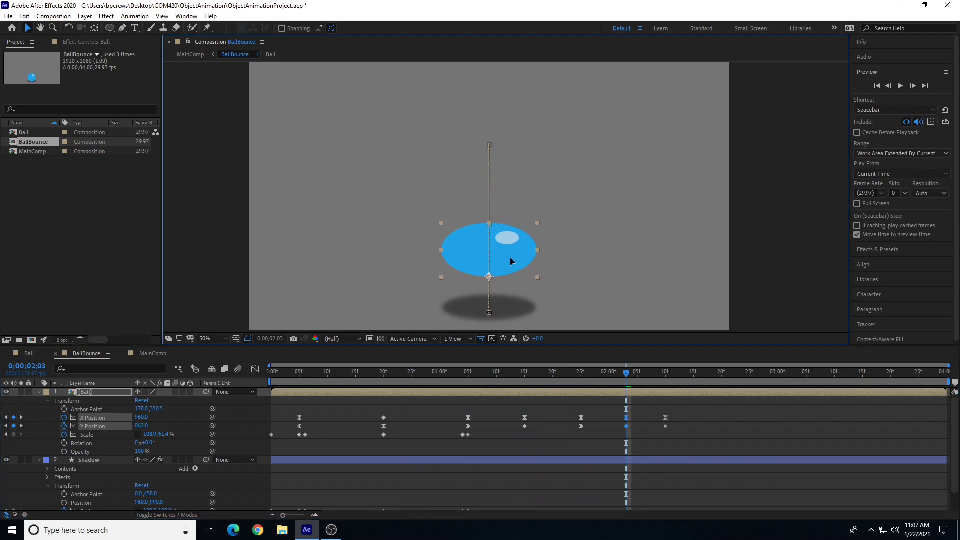
Play the BallBounce animation from the start to check the added bounces
{"action": "key", "text": "Home"}
{"action": "key", "text": "space"}
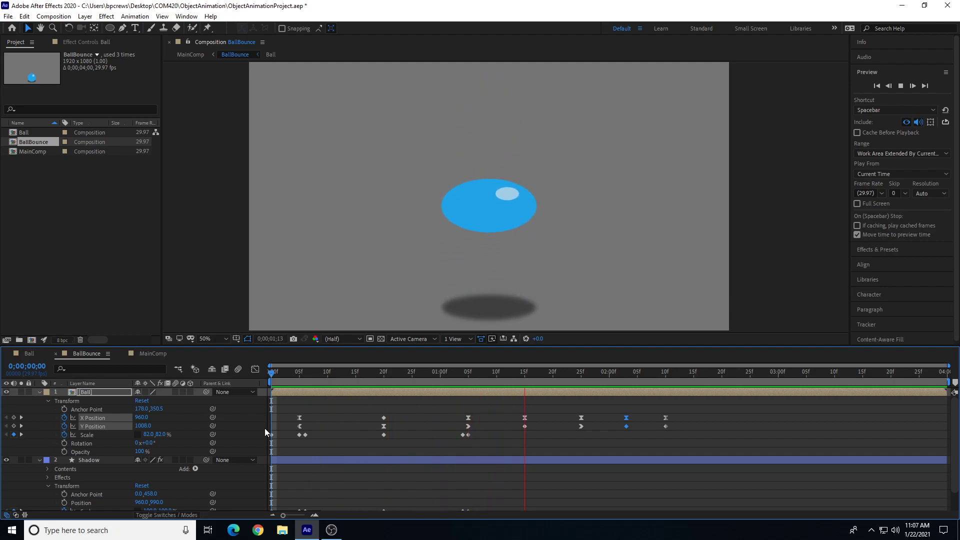
{"action": "key", "text": "space"}
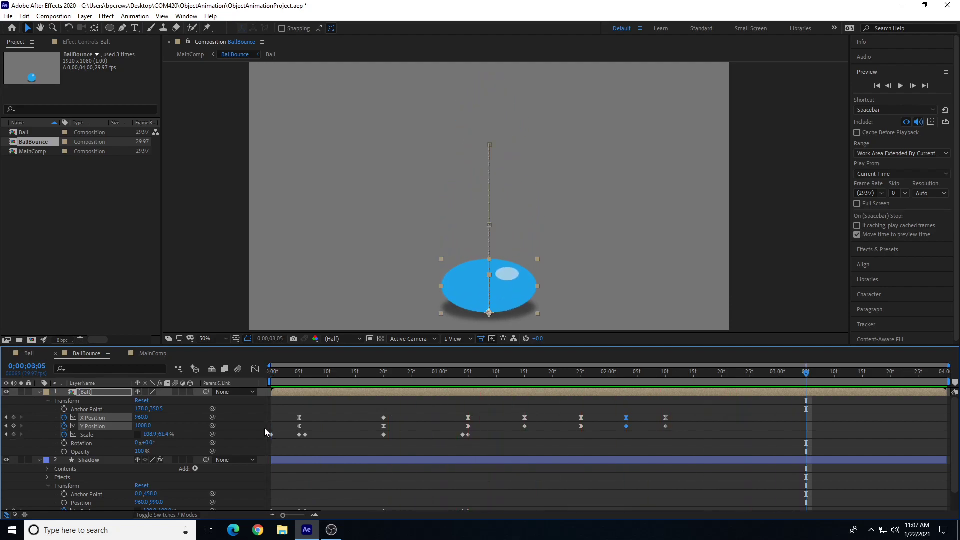
Add X and Y Position keyframes at 0;00;02;20 that hold the ball on the ground
{"action": "left_click_drag", "start_coordinate": [561, 381], "coordinate": [720, 380]}
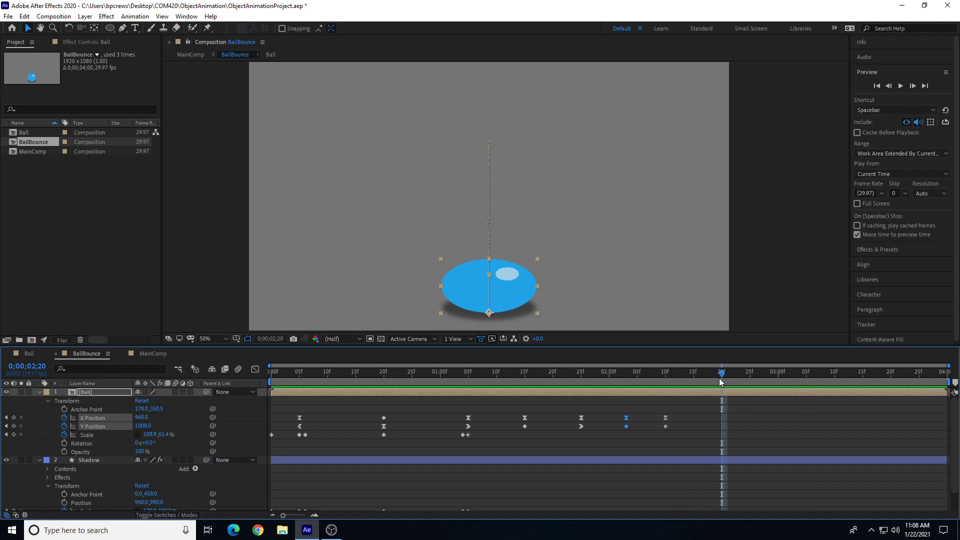
{"action": "left_click", "coordinate": [14, 418]}
{"action": "left_click", "coordinate": [14, 426]}
At 0;00;02;15, raise the ball to a Y Position of about 970 as a small fourth bounce and preview the animation
{"action": "left_click_drag", "start_coordinate": [700, 371], "coordinate": [695, 372]}
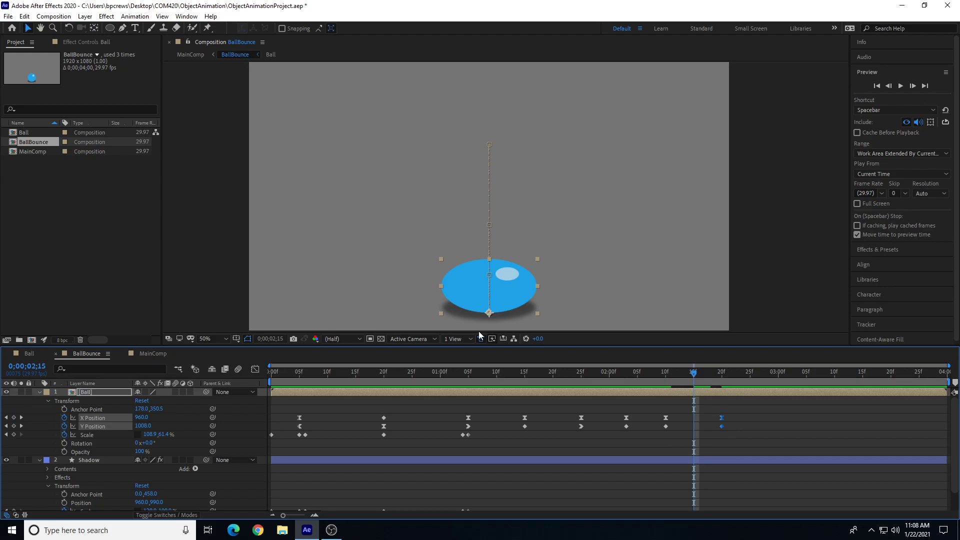
{"action": "left_click_drag", "start_coordinate": [474, 290], "coordinate": [475, 280]}
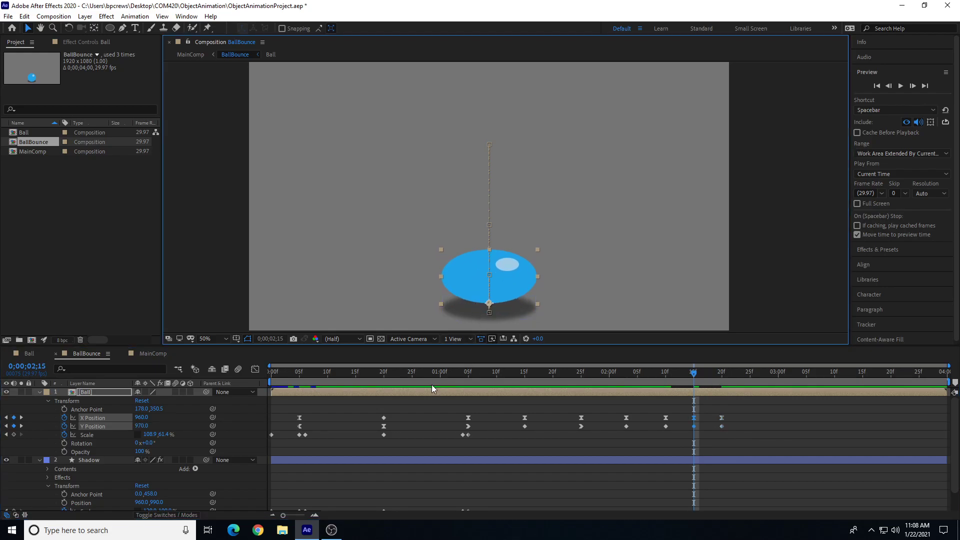
{"action": "key", "text": "space"}
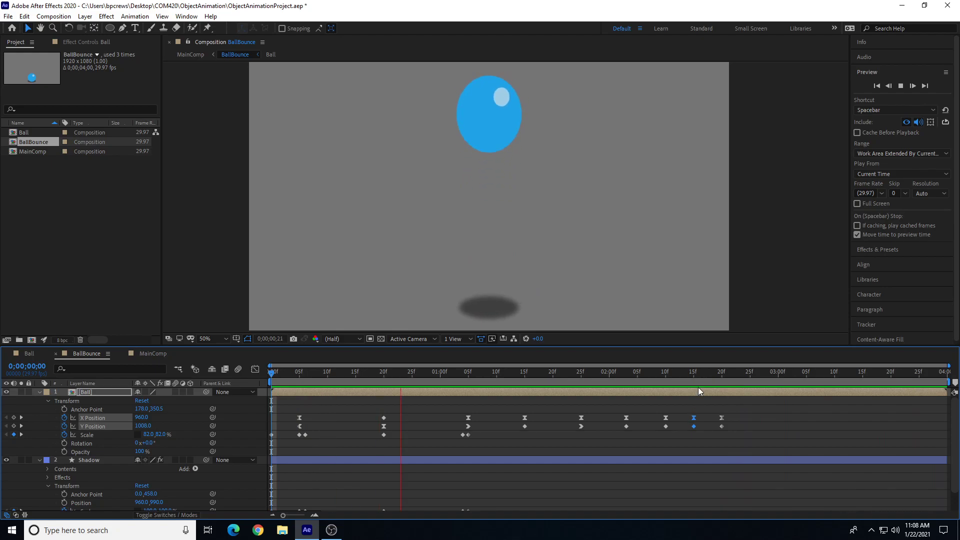
{"action": "key", "text": "space"}
Lower the bounce peak at 0;00;02;15 to a Y Position of about 978 and replay the animation
{"action": "left_click", "coordinate": [692, 373]}
{"action": "left_click", "coordinate": [506, 280]}
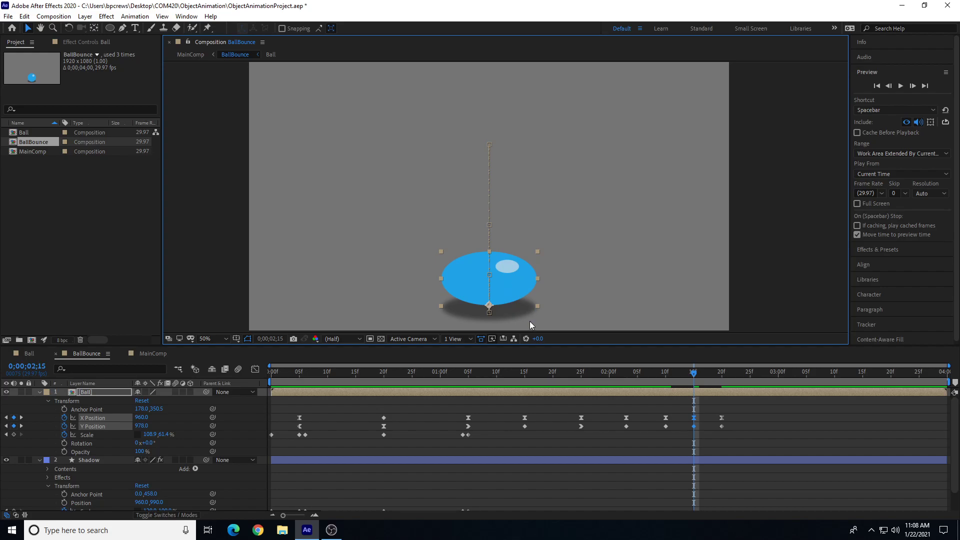
{"action": "left_click_drag", "start_coordinate": [562, 372], "coordinate": [288, 432]}
{"action": "key", "text": "space"}
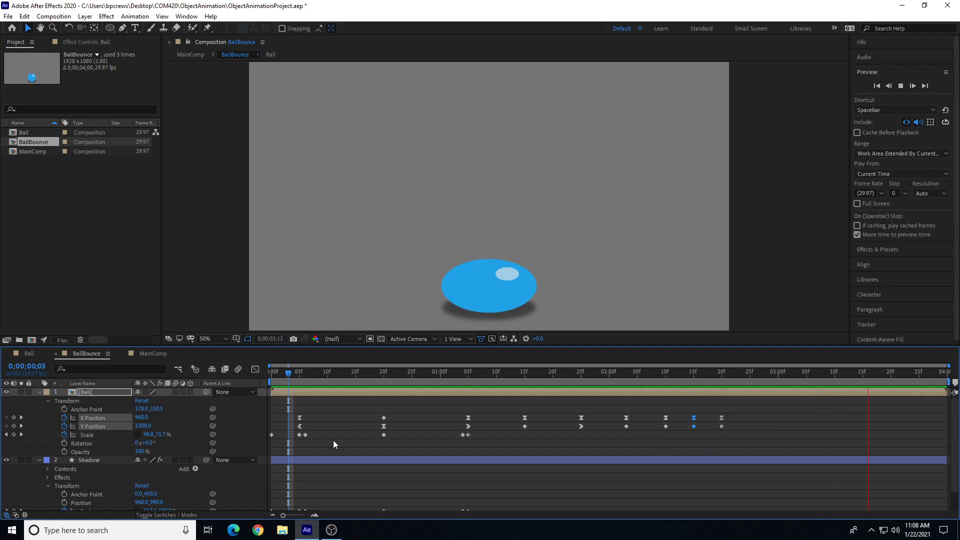
{"action": "key", "text": "space"}
Copy the ball's Scale keyframe from 0;00;00;20 to the second bounce's peak at 0;00;01;15
{"action": "left_click_drag", "start_coordinate": [425, 372], "coordinate": [382, 382]}
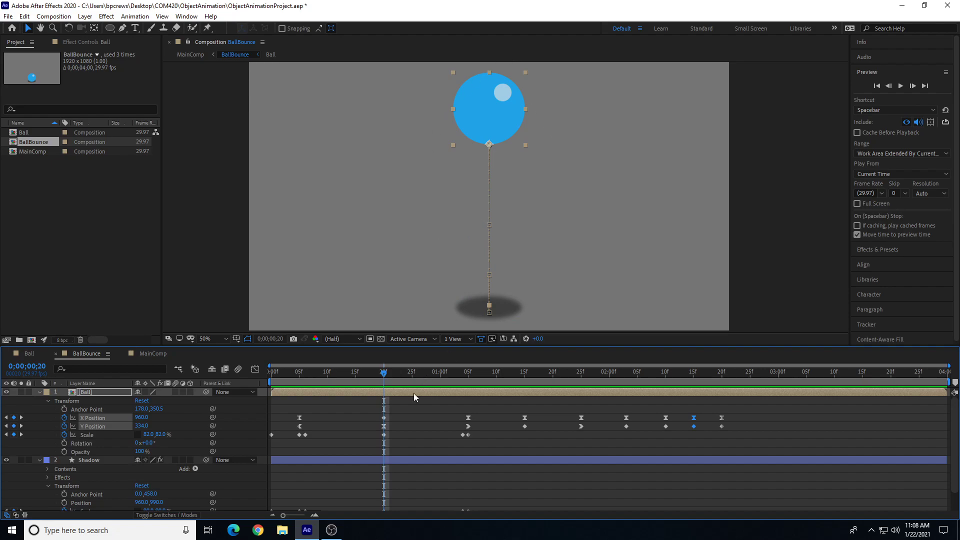
{"action": "left_click", "coordinate": [384, 434]}
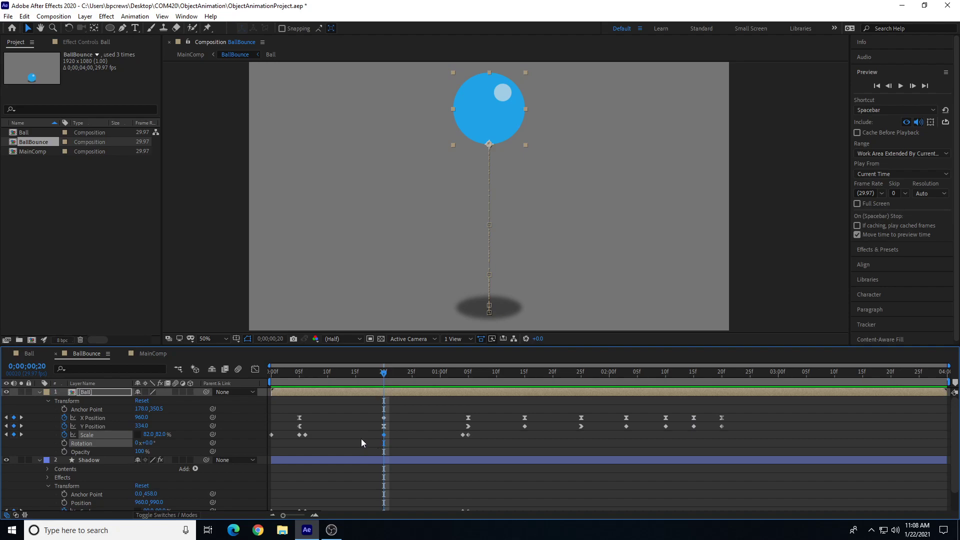
{"action": "left_click_drag", "start_coordinate": [390, 431], "coordinate": [378, 440]}
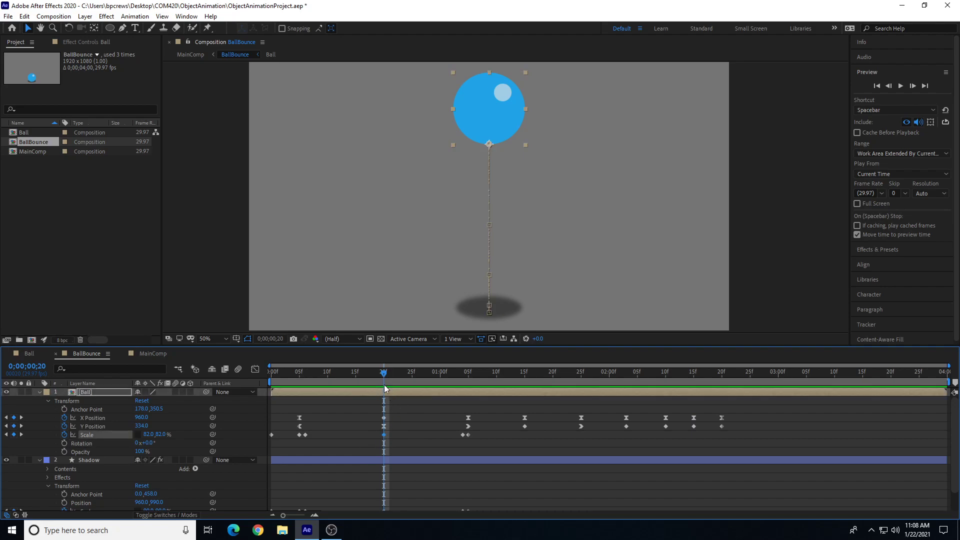
{"action": "left_click_drag", "start_coordinate": [383, 375], "coordinate": [496, 382]}
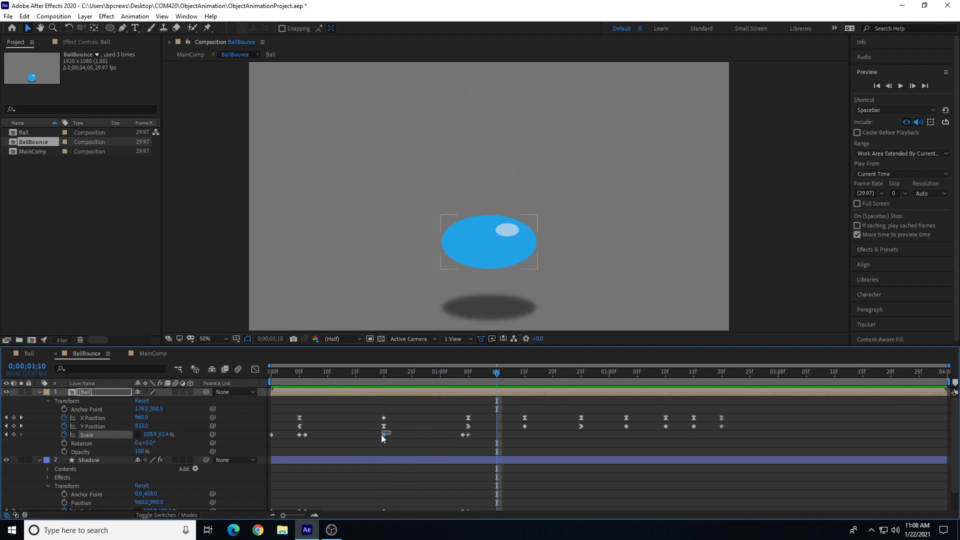
{"action": "left_click_drag", "start_coordinate": [376, 442], "coordinate": [376, 441]}
{"action": "left_click_drag", "start_coordinate": [498, 379], "coordinate": [524, 383]}
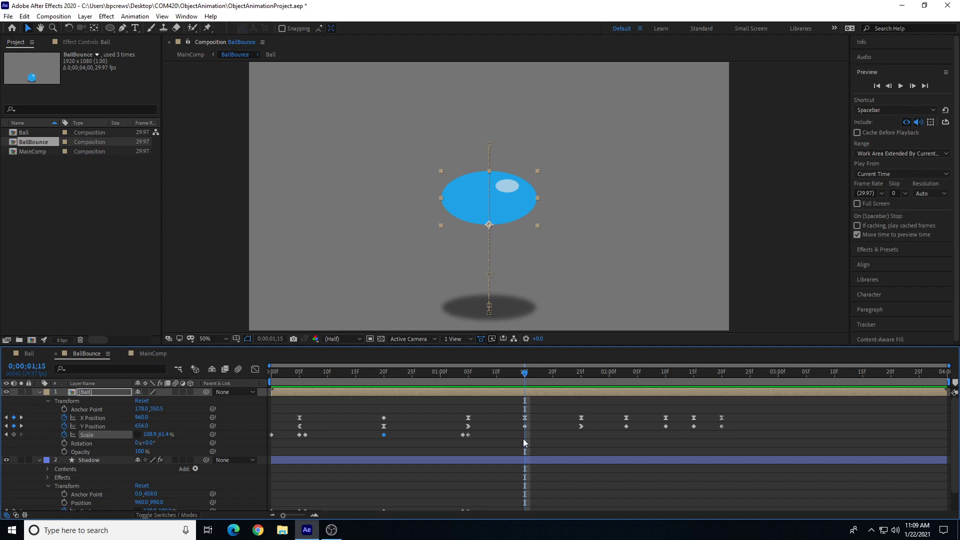
{"action": "key", "text": "ctrl+v"}
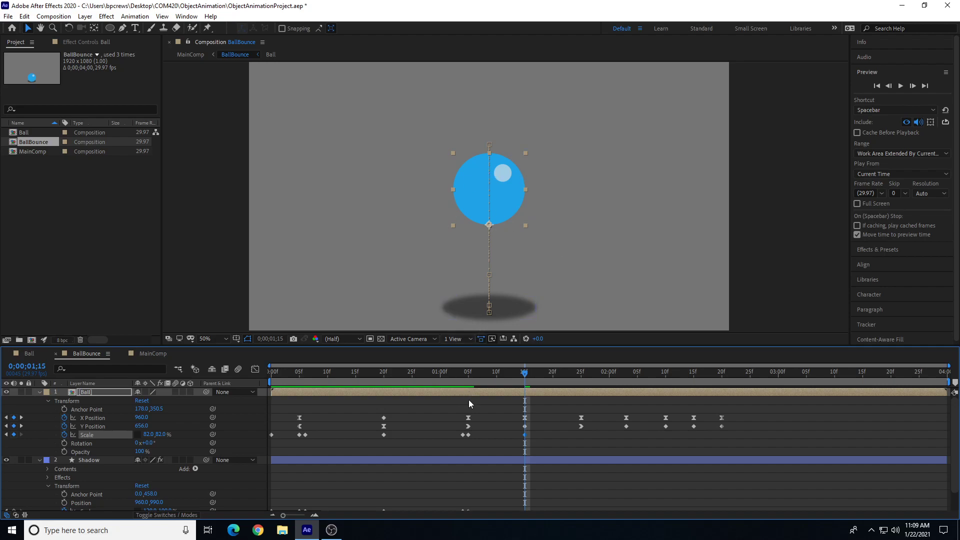
Paste the same peak Scale keyframe at 0;00;02;03 and 0;00;02;15 for the two smaller bounces
{"action": "left_click", "coordinate": [384, 435]}
{"action": "left_click_drag", "start_coordinate": [525, 372], "coordinate": [625, 383]}
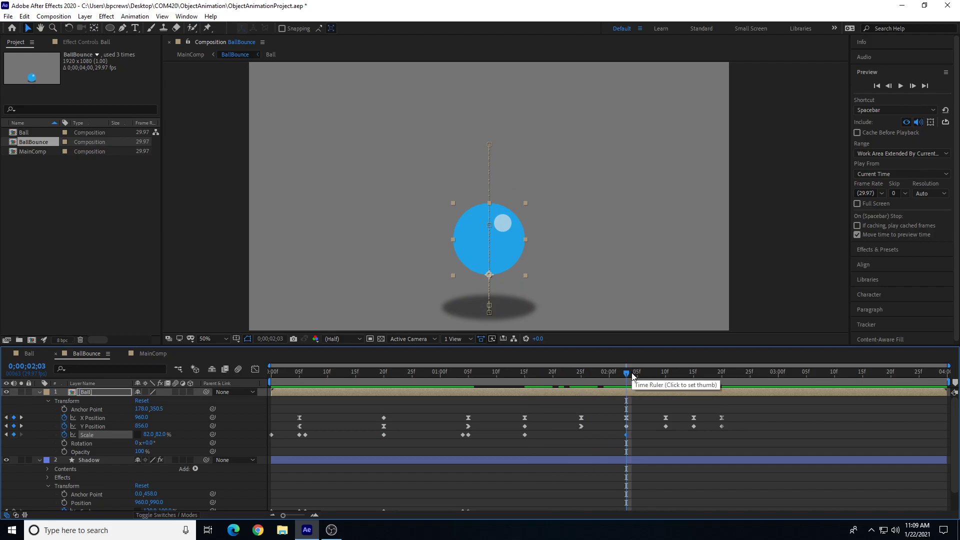
{"action": "left_click_drag", "start_coordinate": [628, 376], "coordinate": [695, 381]}
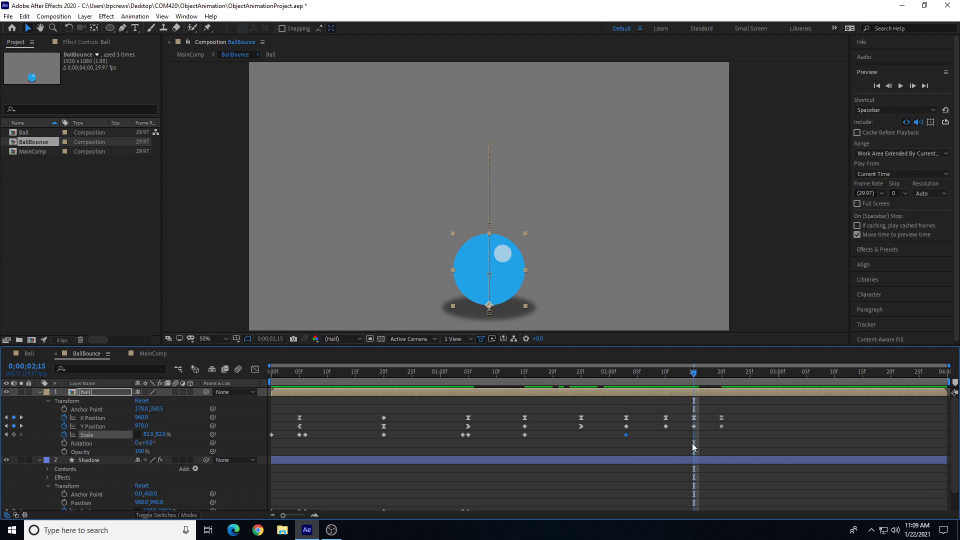
{"action": "key", "text": "ctrl+v"}
At 0;00;01;06, stretch the ball vertically and narrow it to a Scale of about 78.2, 110.3%
{"action": "left_click_drag", "start_coordinate": [545, 374], "coordinate": [475, 424]}
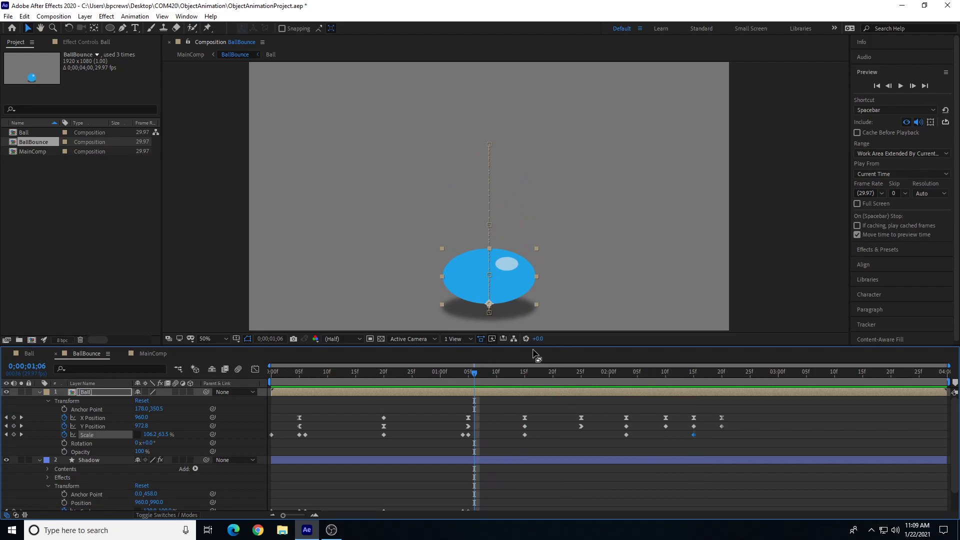
{"action": "mouse_move", "coordinate": [475, 375]}
{"action": "left_mouse_down"}
{"action": "mouse_move", "coordinate": [467, 373]}
{"action": "mouse_move", "coordinate": [550, 376]}
{"action": "mouse_move", "coordinate": [475, 388]}
{"action": "left_mouse_up"}
{"action": "left_click", "coordinate": [469, 376]}
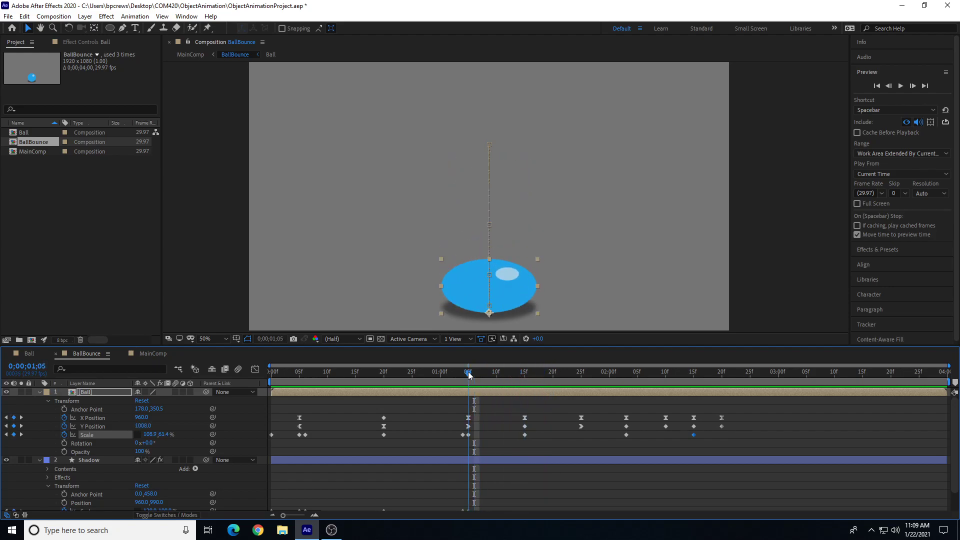
{"action": "left_click", "coordinate": [474, 374]}
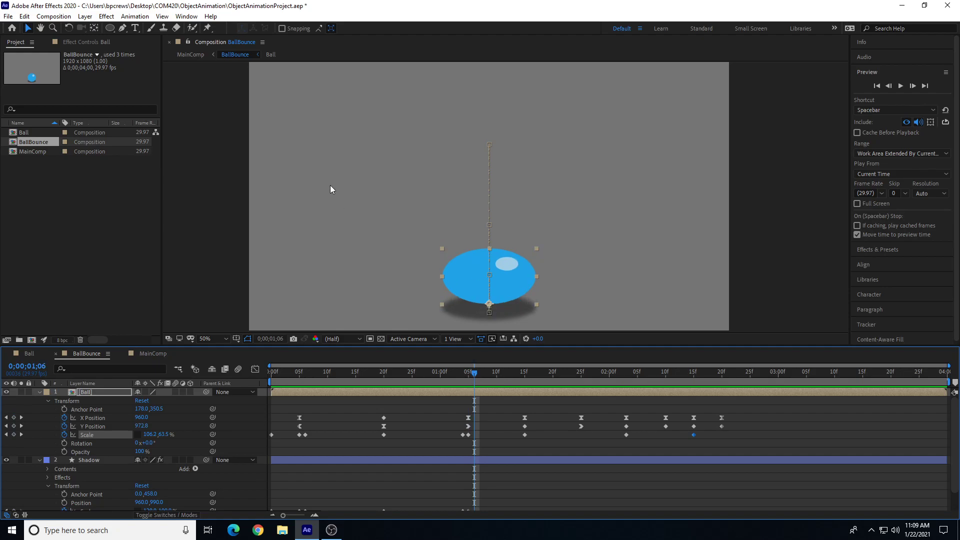
{"action": "left_click_drag", "start_coordinate": [492, 248], "coordinate": [495, 211]}
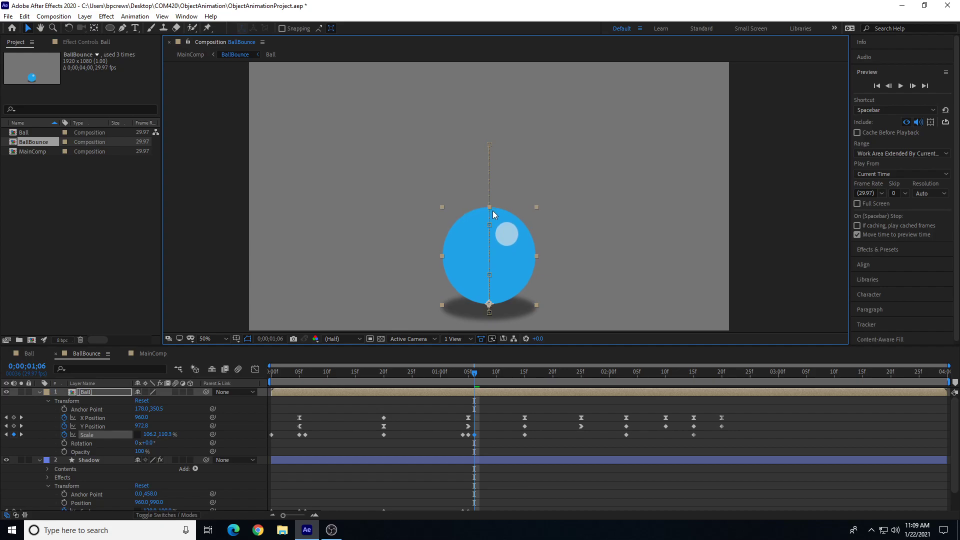
{"action": "left_click_drag", "start_coordinate": [442, 256], "coordinate": [454, 260]}
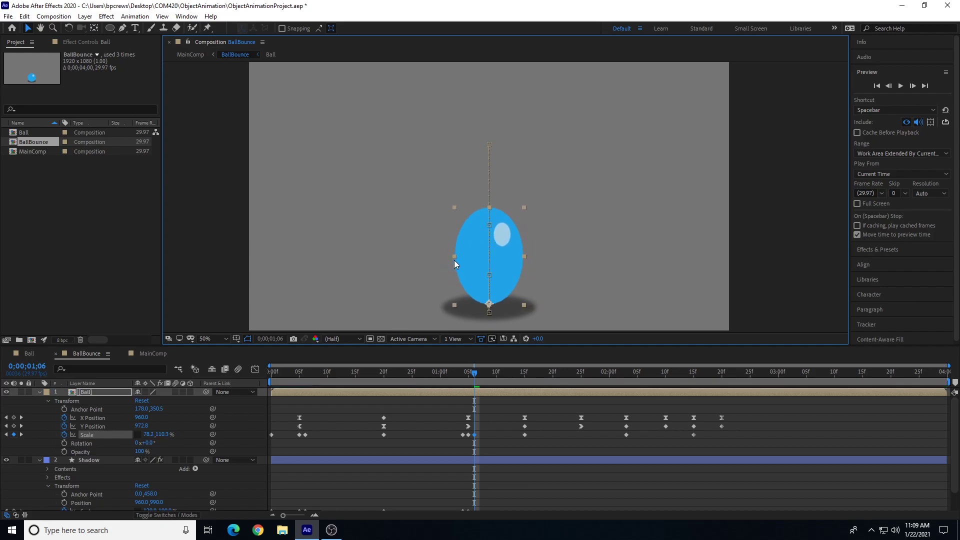
Compare the ball's shape at 0;00;01;04, and reduce its Scale at 0;00;01;06 to about 57.9, 92.6%
{"action": "left_click_drag", "start_coordinate": [456, 370], "coordinate": [463, 377]}
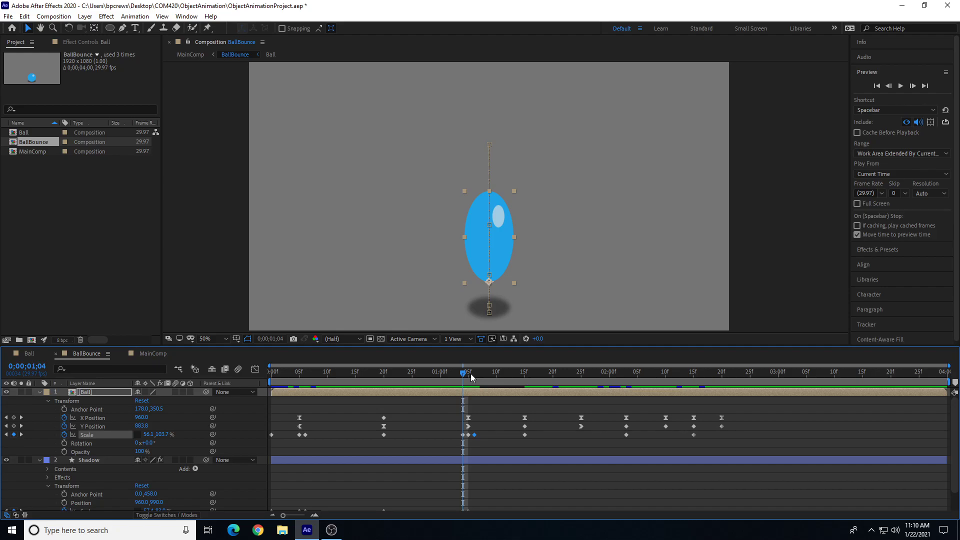
{"action": "left_click_drag", "start_coordinate": [467, 375], "coordinate": [476, 386]}
{"action": "left_click_drag", "start_coordinate": [490, 208], "coordinate": [490, 220]}
{"action": "left_click_drag", "start_coordinate": [457, 260], "coordinate": [464, 262]}
{"action": "left_click_drag", "start_coordinate": [489, 222], "coordinate": [489, 224]}
{"action": "left_click_drag", "start_coordinate": [464, 263], "coordinate": [463, 262]}
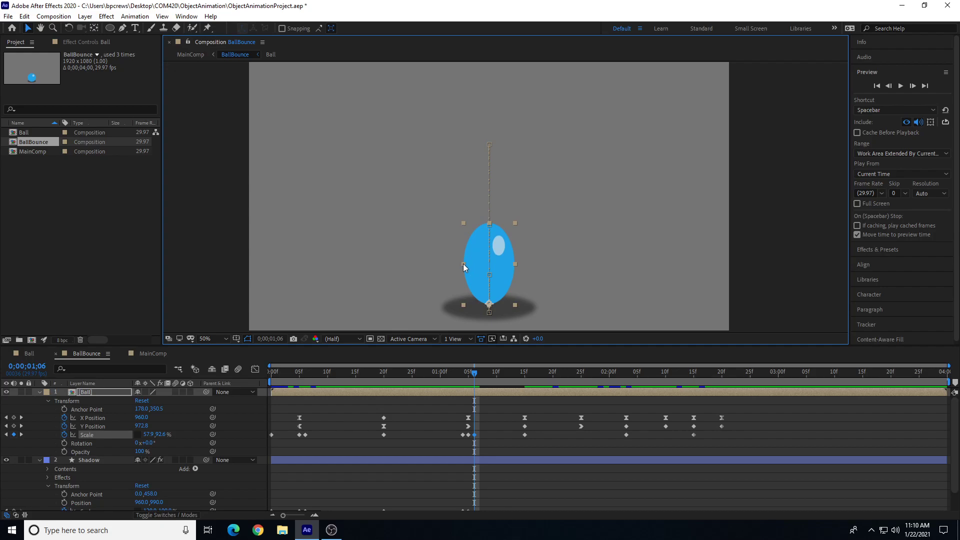
At 0;00;01;24, stretch the falling ball to a Scale of about 62.9, 98.5%
{"action": "left_click_drag", "start_coordinate": [465, 371], "coordinate": [578, 402]}
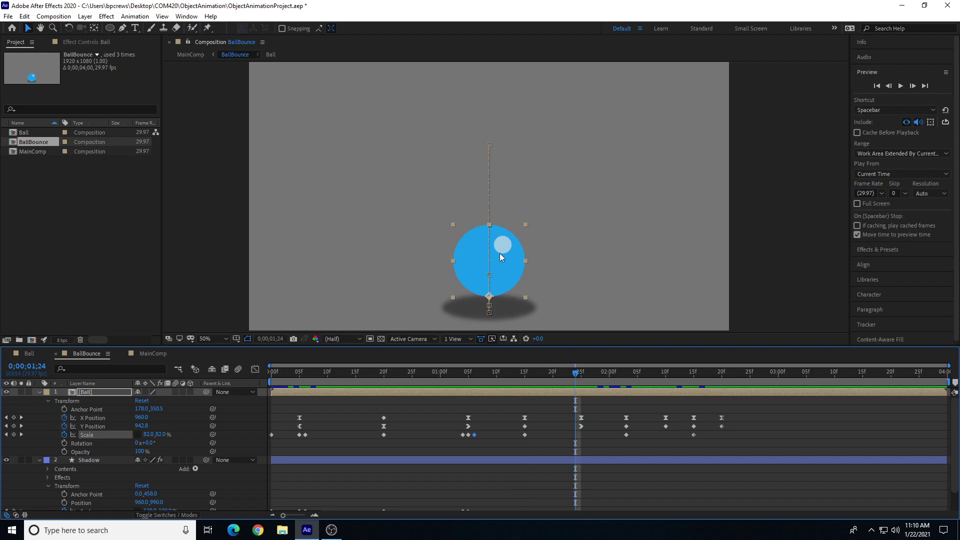
{"action": "left_click_drag", "start_coordinate": [490, 224], "coordinate": [524, 212]}
{"action": "key", "text": "ctrl+z"}
{"action": "left_click_drag", "start_coordinate": [525, 253], "coordinate": [517, 250]}
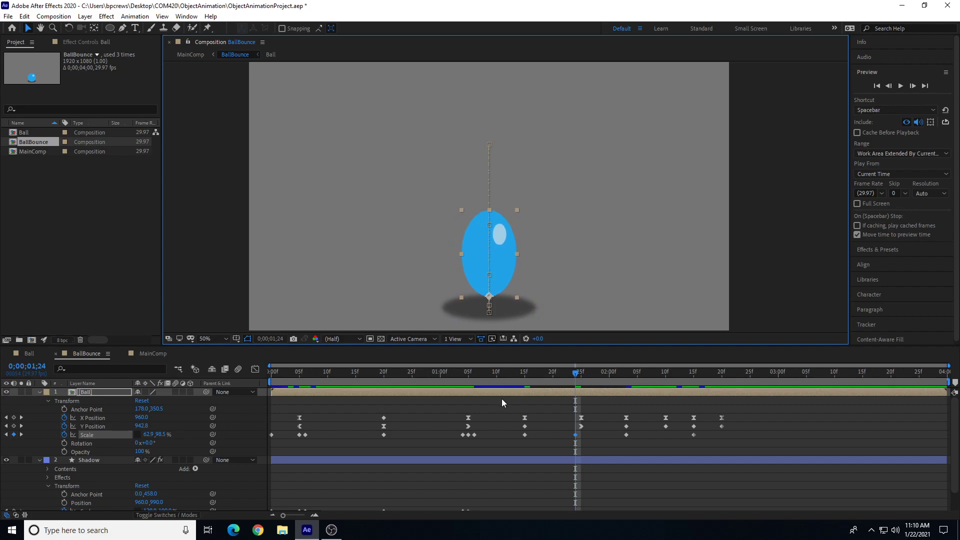
At 0;00;01;25, squash the ball to a Scale of about 97.6, 67.6%, using the squash at 0;00;01;05 as reference
{"action": "left_click_drag", "start_coordinate": [576, 376], "coordinate": [581, 379]}
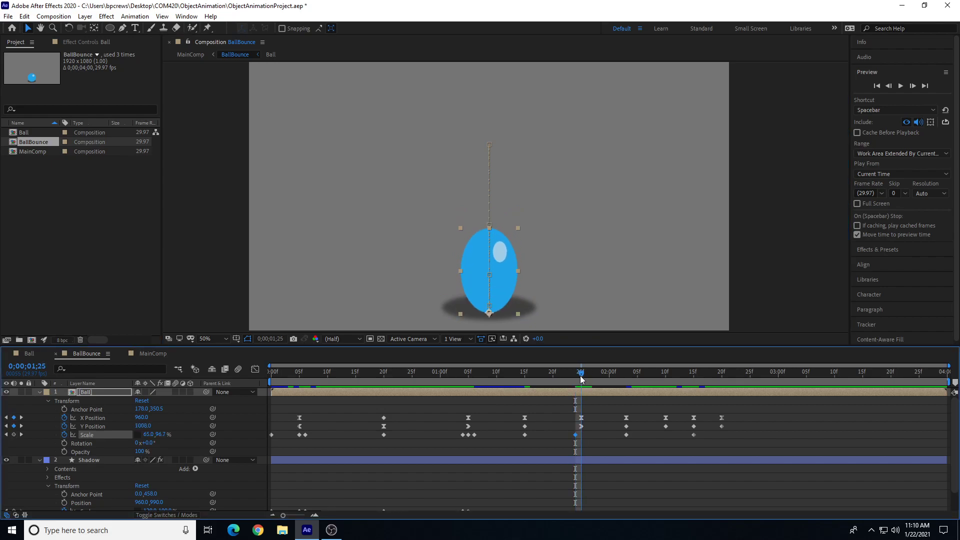
{"action": "left_click_drag", "start_coordinate": [517, 228], "coordinate": [541, 292]}
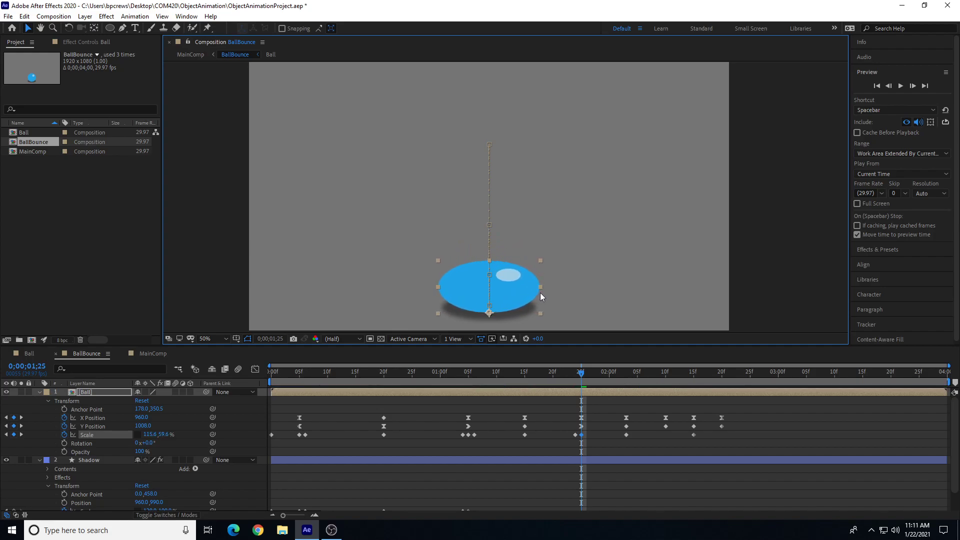
{"action": "left_click", "coordinate": [468, 373]}
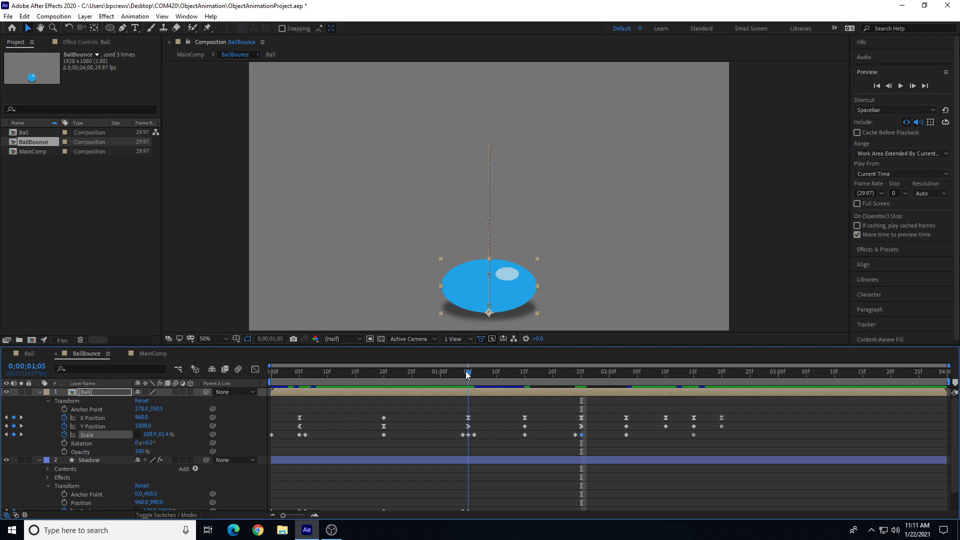
{"action": "left_click", "coordinate": [581, 372]}
{"action": "left_click_drag", "start_coordinate": [539, 287], "coordinate": [531, 252]}
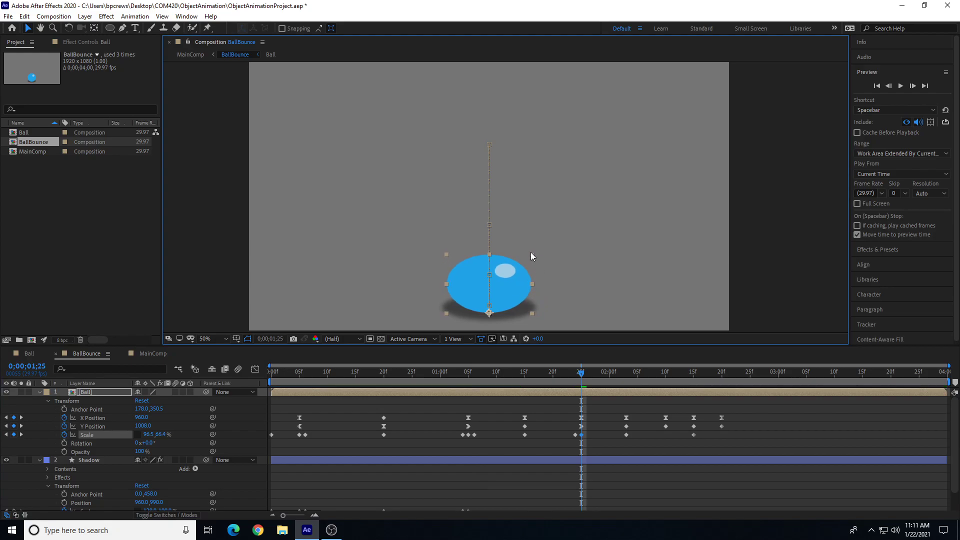
{"action": "left_click", "coordinate": [468, 371]}
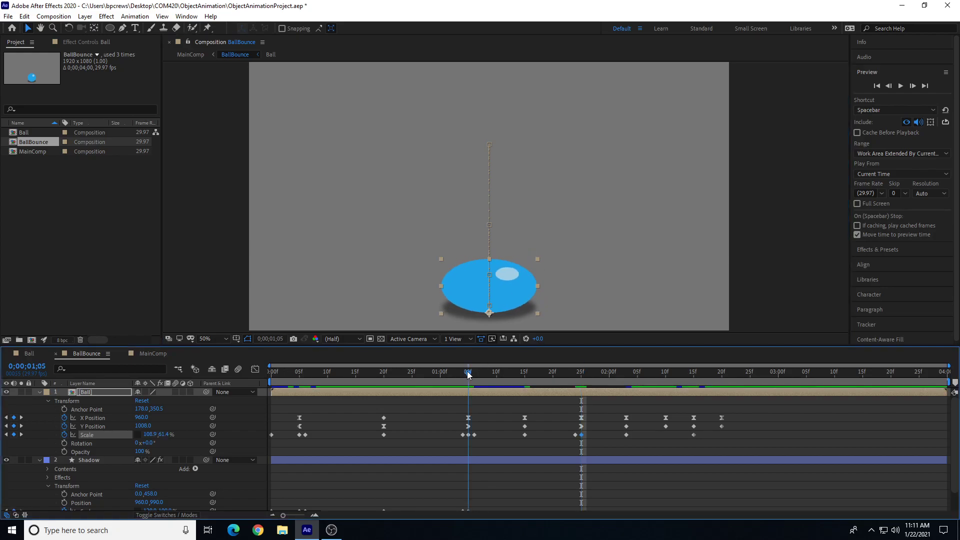
{"action": "left_click", "coordinate": [581, 374]}
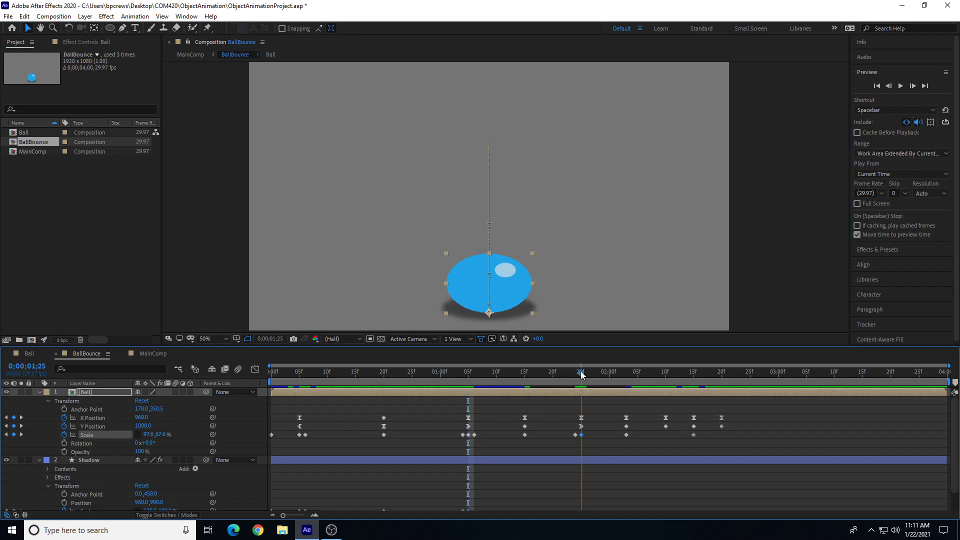
At 0;00;01;26, make the ball slightly taller and narrower as it leaves the ground
{"action": "left_click", "coordinate": [585, 374]}
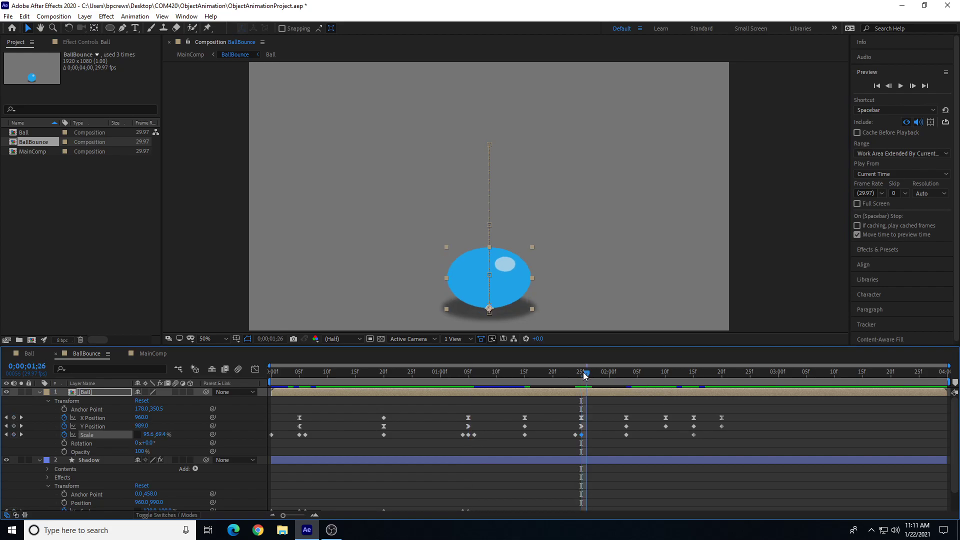
{"action": "left_click_drag", "start_coordinate": [532, 246], "coordinate": [531, 227]}
{"action": "left_click_drag", "start_coordinate": [528, 269], "coordinate": [521, 266]}
Stretch the ball to a Scale of about 73.0, 90.5% at 0;00;02;09 and squash it to about 93.6, 72.0% at 0;00;02;10
{"action": "left_click_drag", "start_coordinate": [585, 373], "coordinate": [624, 388]}
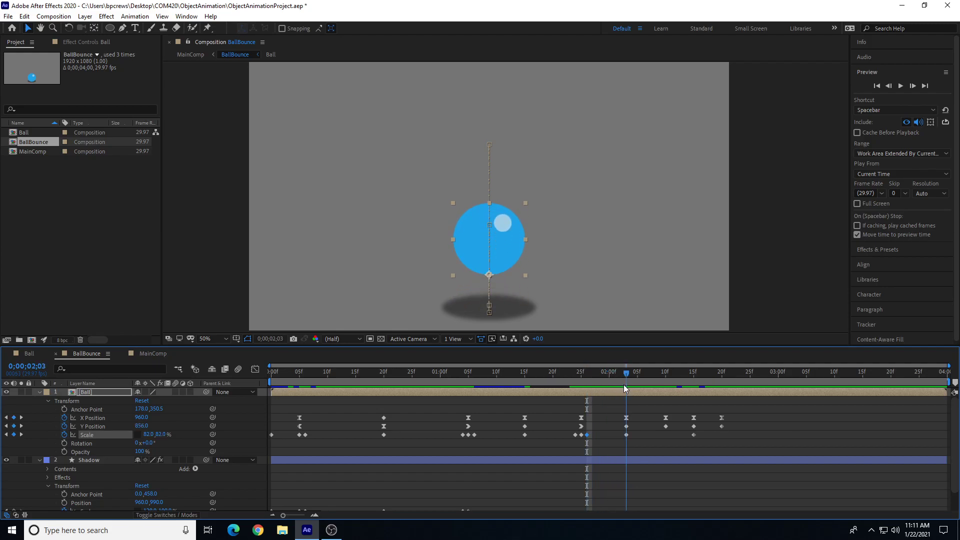
{"action": "left_click_drag", "start_coordinate": [623, 388], "coordinate": [659, 391]}
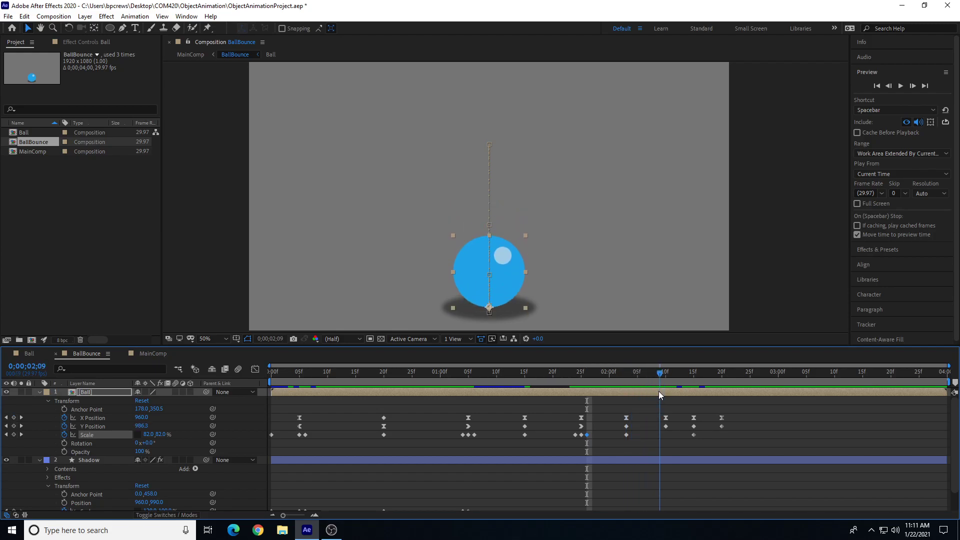
{"action": "left_click_drag", "start_coordinate": [526, 238], "coordinate": [525, 228]}
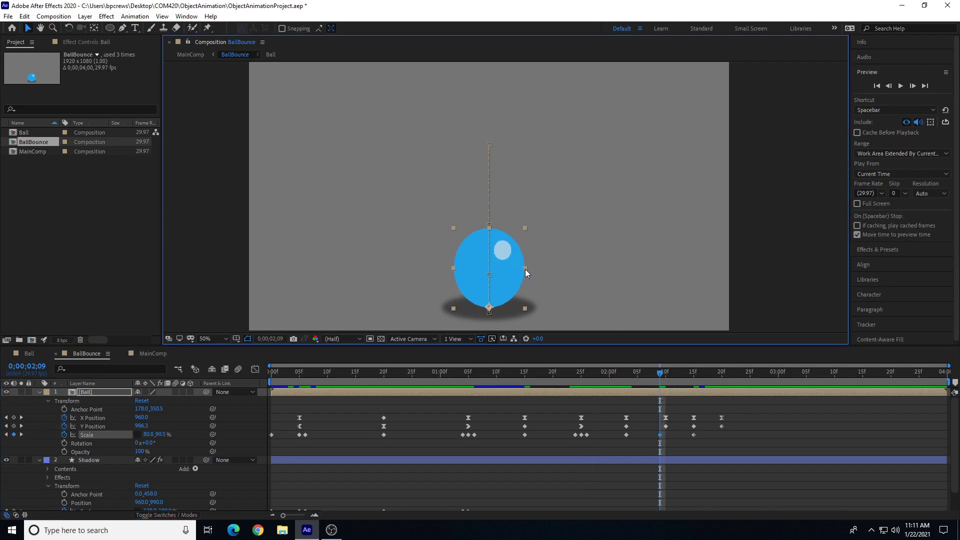
{"action": "left_click_drag", "start_coordinate": [525, 268], "coordinate": [522, 268]}
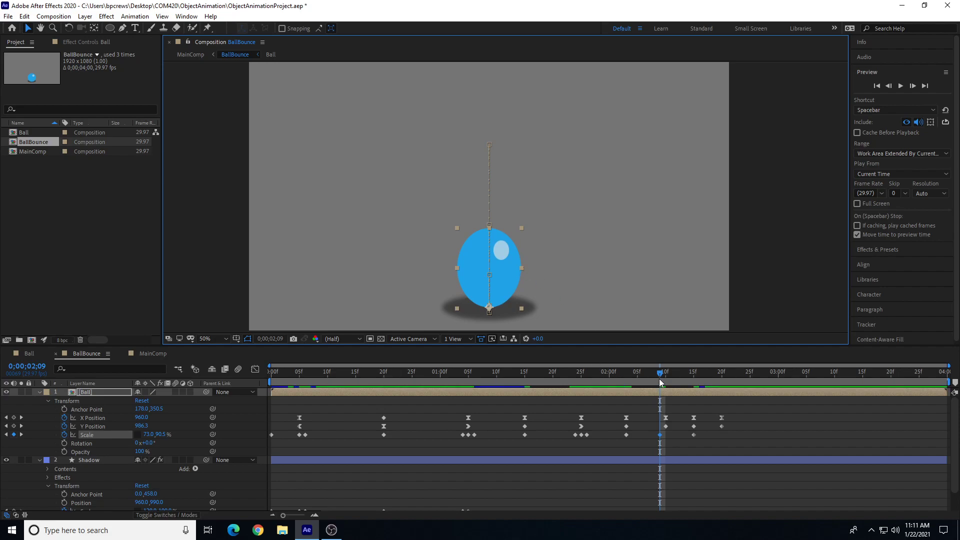
{"action": "left_click_drag", "start_coordinate": [659, 373], "coordinate": [666, 373]}
{"action": "left_click_drag", "start_coordinate": [523, 235], "coordinate": [530, 283]}
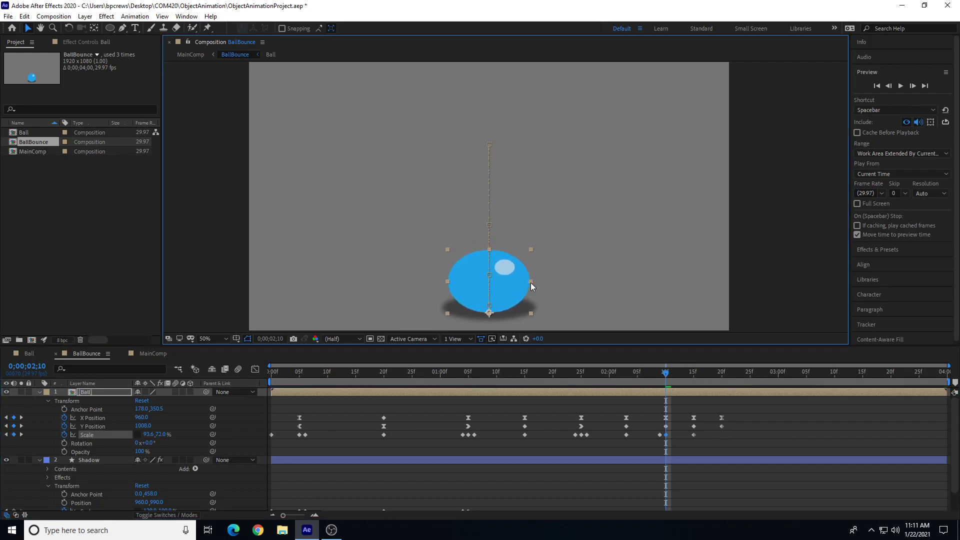
At 0;00;02;11, stretch the ball to a Scale of about 84.5, 87.7%, comparing it with the squash poses at 0;00;01;25 and 0;00;02;10
{"action": "left_click", "coordinate": [580, 372]}
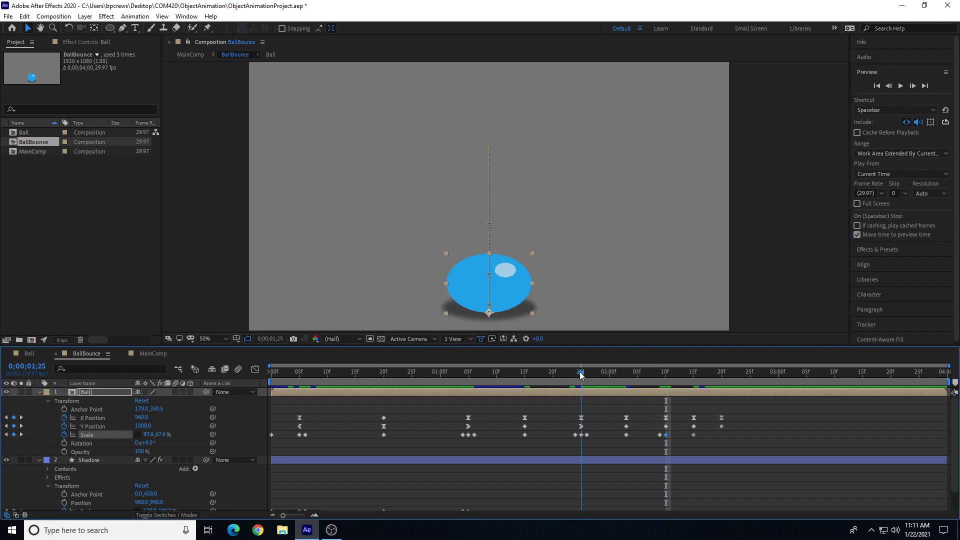
{"action": "left_click", "coordinate": [667, 374]}
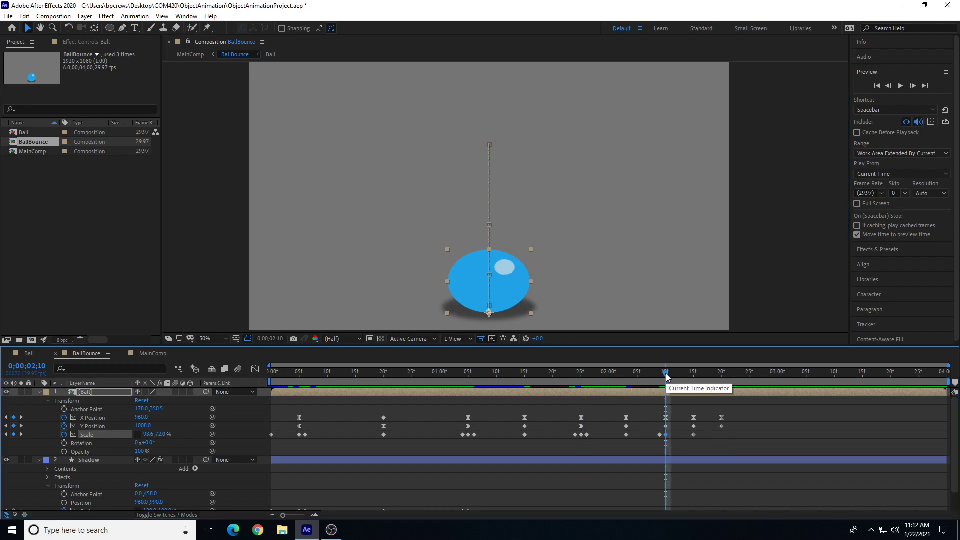
{"action": "left_click", "coordinate": [582, 373]}
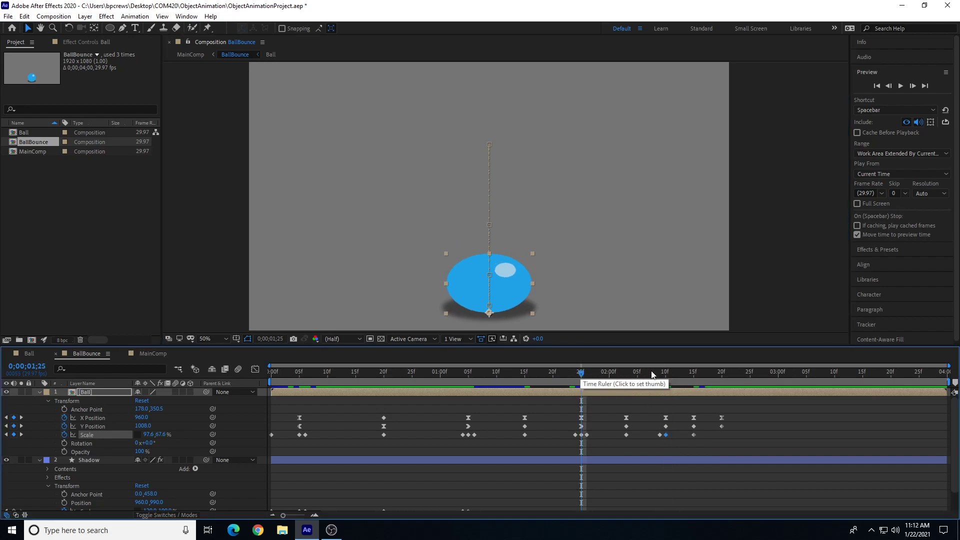
{"action": "left_click", "coordinate": [667, 375]}
{"action": "left_click", "coordinate": [671, 374]}
{"action": "left_click_drag", "start_coordinate": [529, 244], "coordinate": [527, 232]}
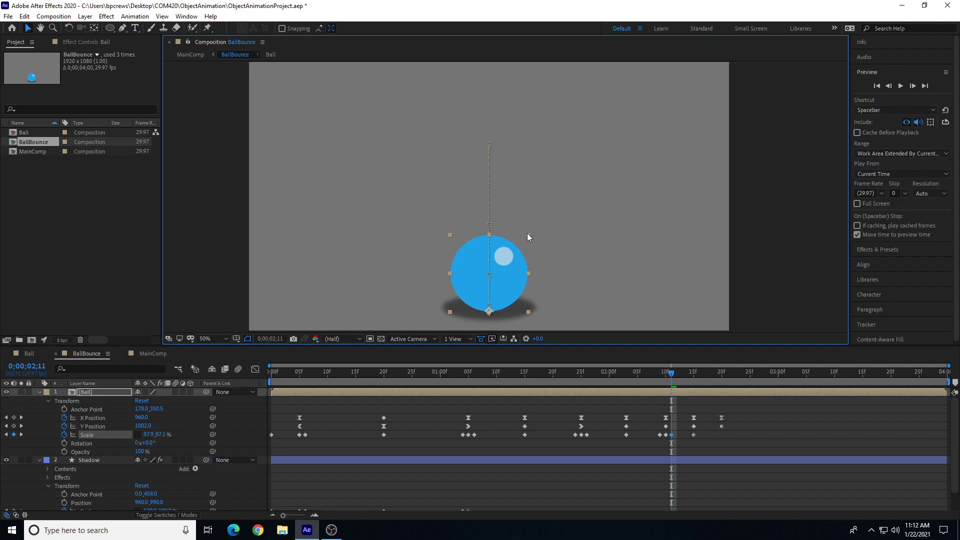
{"action": "left_click_drag", "start_coordinate": [527, 234], "coordinate": [526, 232]}
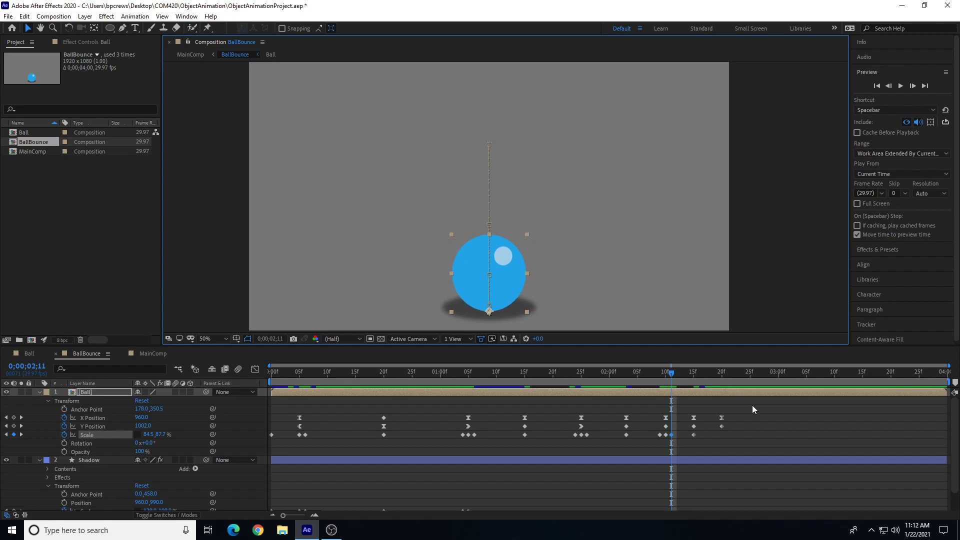
{"action": "mouse_move", "coordinate": [672, 376]}
{"action": "left_mouse_down"}
{"action": "mouse_move", "coordinate": [685, 376]}
{"action": "mouse_move", "coordinate": [659, 380]}
{"action": "left_mouse_up"}
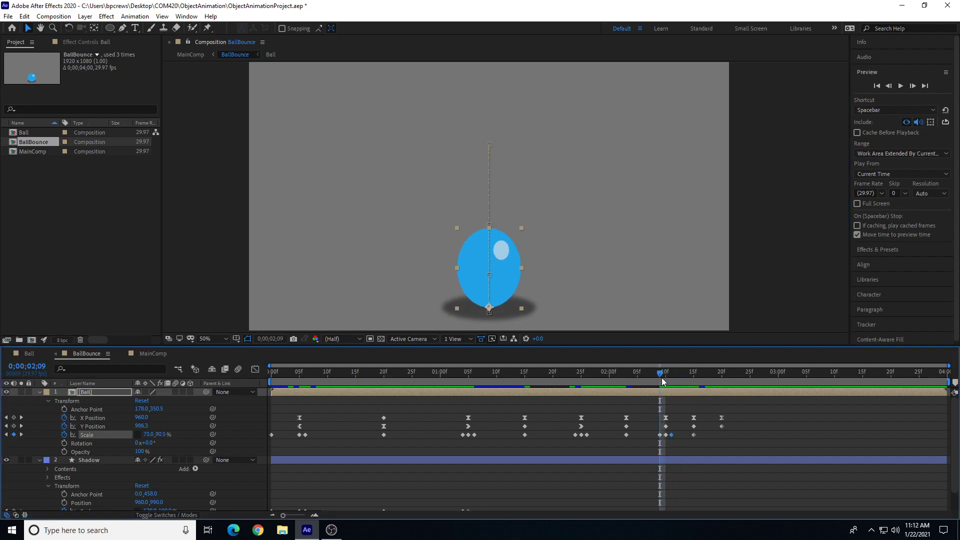
{"action": "left_click", "coordinate": [671, 373]}
Stretch the ball to a Scale of about 79.7, 86.0% at 0;00;02;19 and squash it to about 95.5, 74.6% at 0;00;02;20
{"action": "left_click_drag", "start_coordinate": [671, 373], "coordinate": [721, 380]}
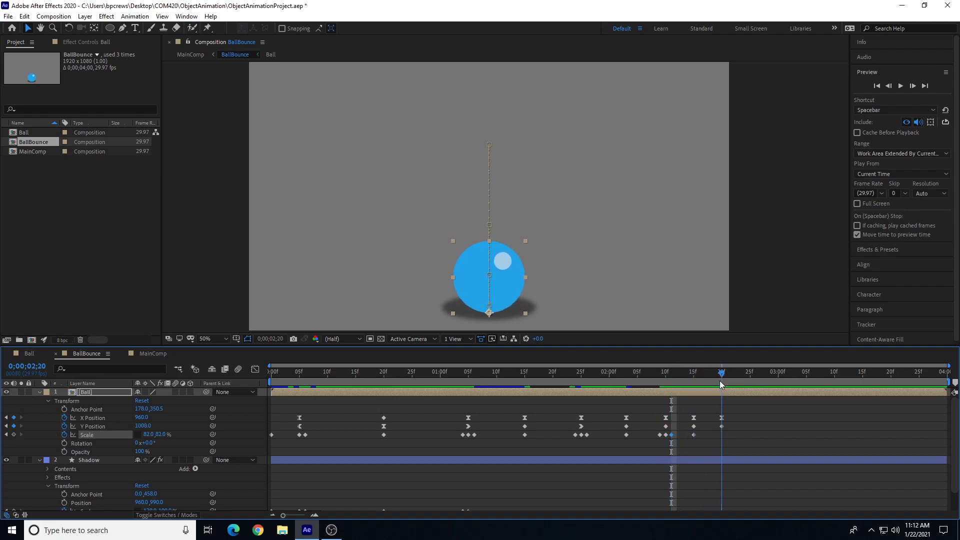
{"action": "key", "text": "Page_Up"}
{"action": "left_click_drag", "start_coordinate": [526, 239], "coordinate": [526, 237]}
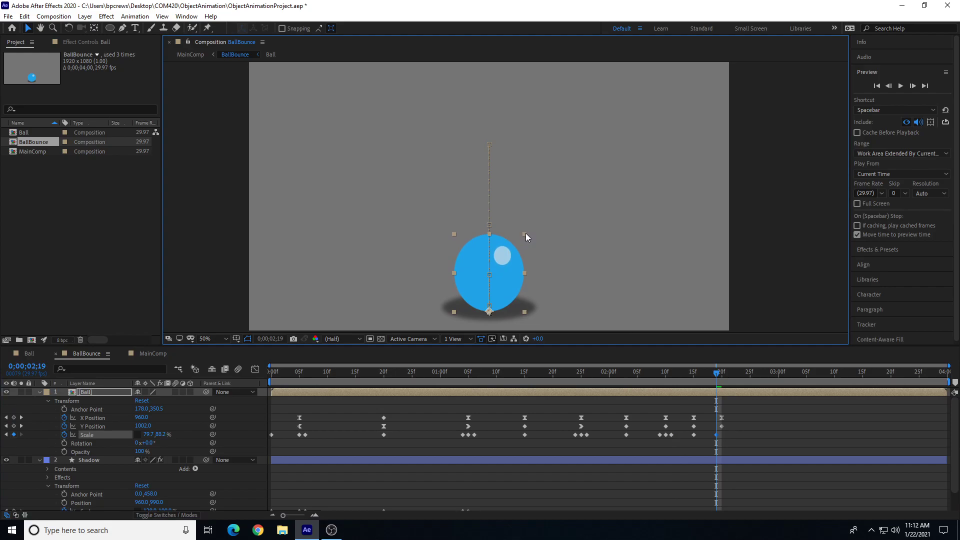
{"action": "left_click_drag", "start_coordinate": [668, 370], "coordinate": [672, 370]}
{"action": "left_click", "coordinate": [720, 373]}
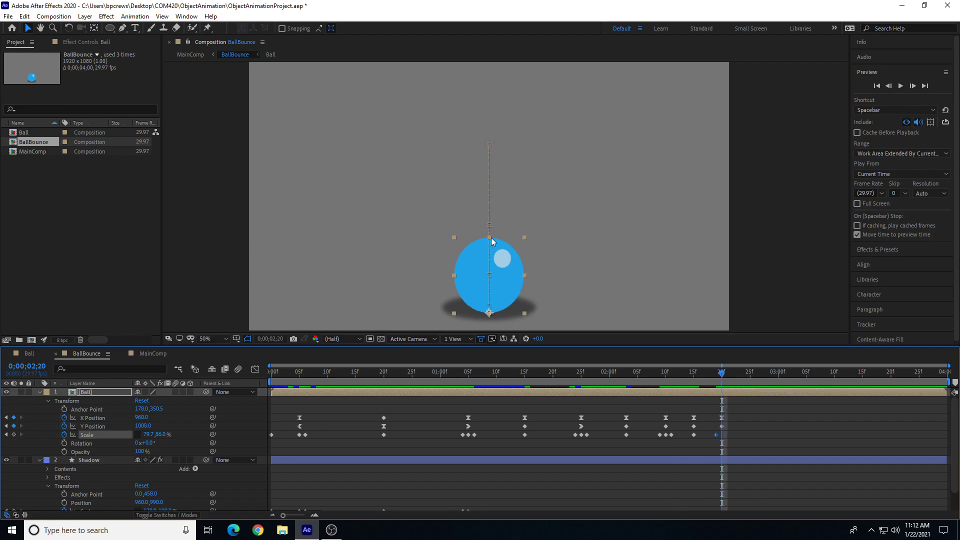
{"action": "left_click_drag", "start_coordinate": [524, 239], "coordinate": [531, 282]}
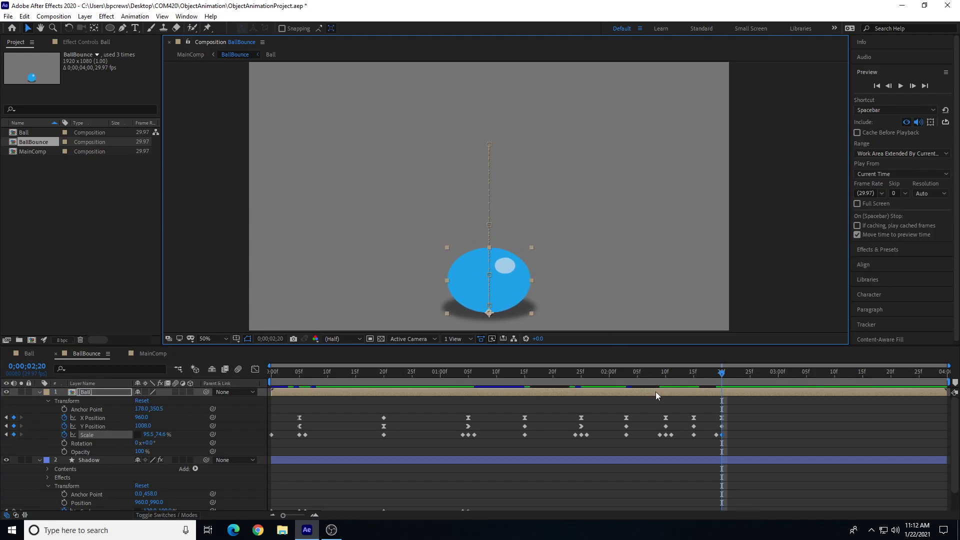
Paste a copy of the ball's first Scale keyframe at 0;00;02;25 and preview the whole bounce animation
{"action": "left_click_drag", "start_coordinate": [720, 376], "coordinate": [749, 388]}
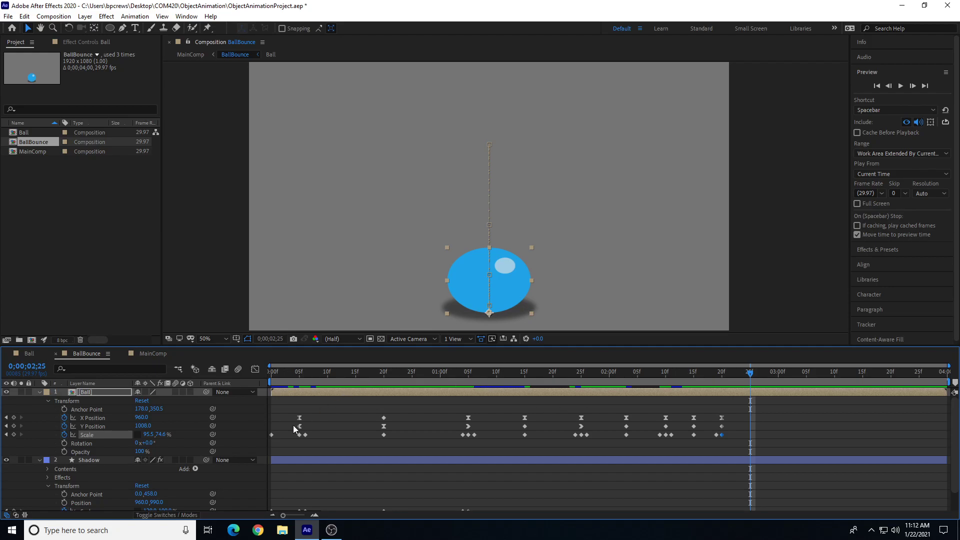
{"action": "left_click_drag", "start_coordinate": [277, 431], "coordinate": [268, 447]}
{"action": "left_click_drag", "start_coordinate": [286, 372], "coordinate": [748, 393]}
{"action": "key", "text": "ctrl+v"}
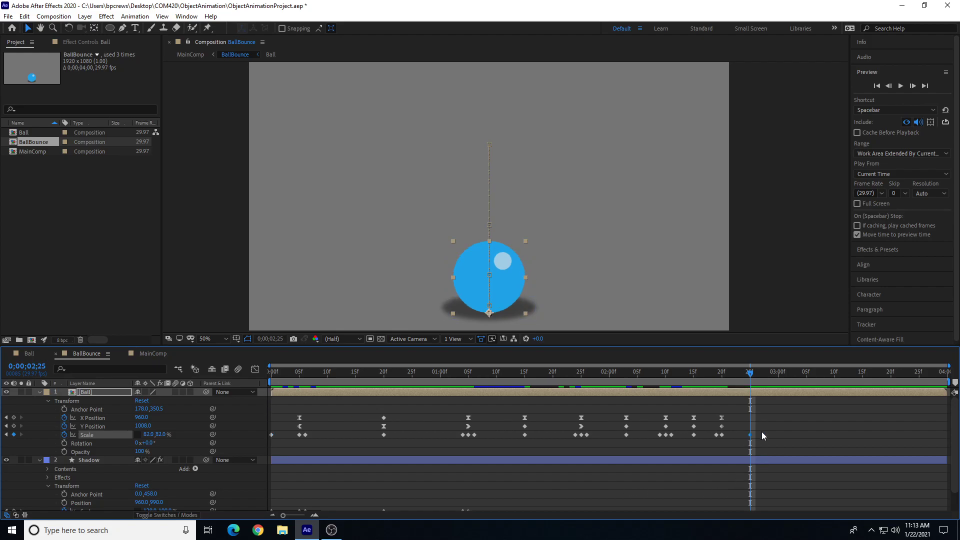
{"action": "left_click_drag", "start_coordinate": [750, 372], "coordinate": [730, 385]}
{"action": "key", "text": "space"}
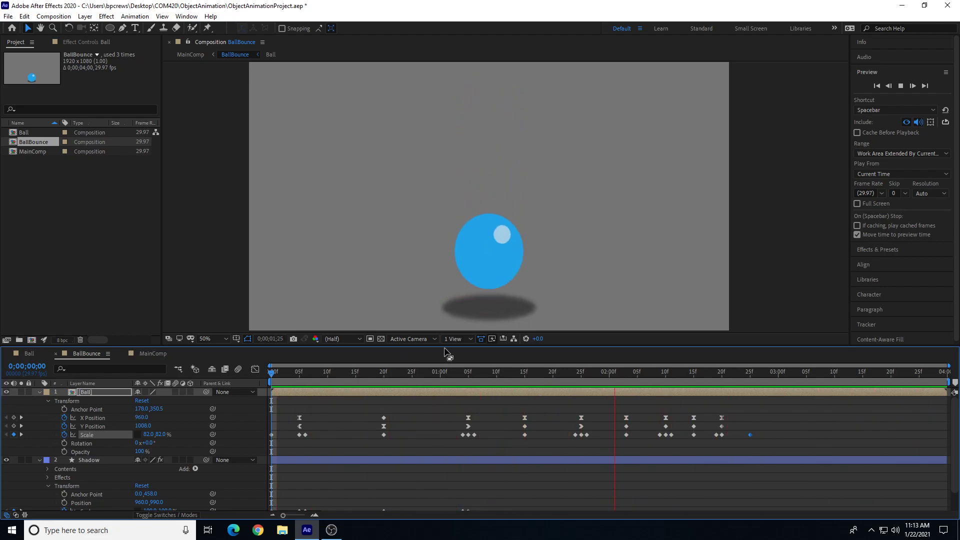
{"action": "left_click_drag", "start_coordinate": [345, 369], "coordinate": [502, 394]}
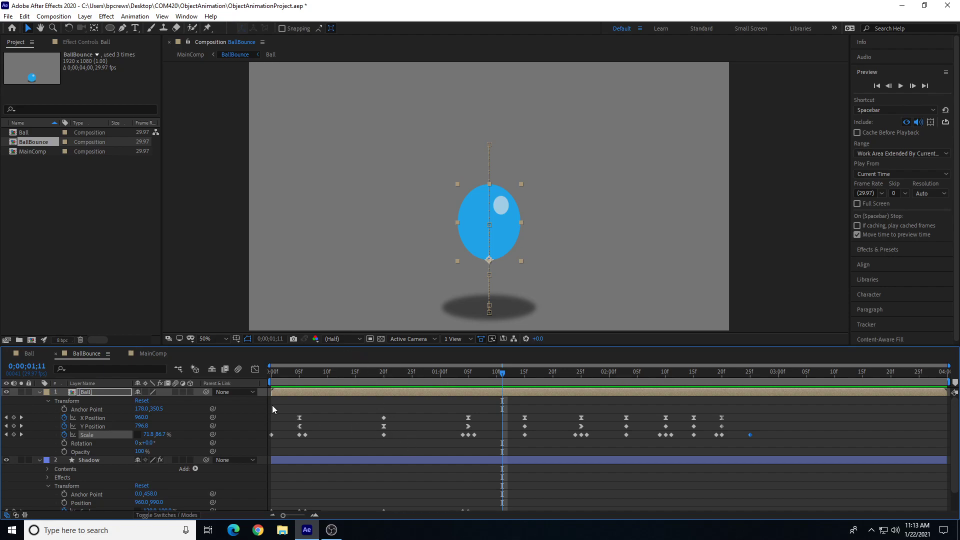
Show the Ball's Y Position curve in the Graph Editor and compare the first bounce with the ball's motion
{"action": "left_click", "coordinate": [254, 369]}
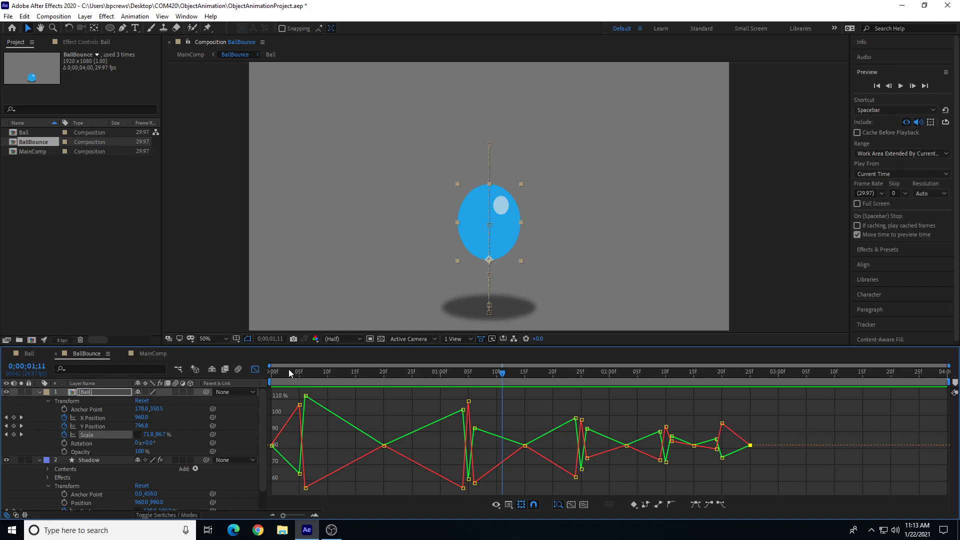
{"action": "left_click", "coordinate": [100, 427]}
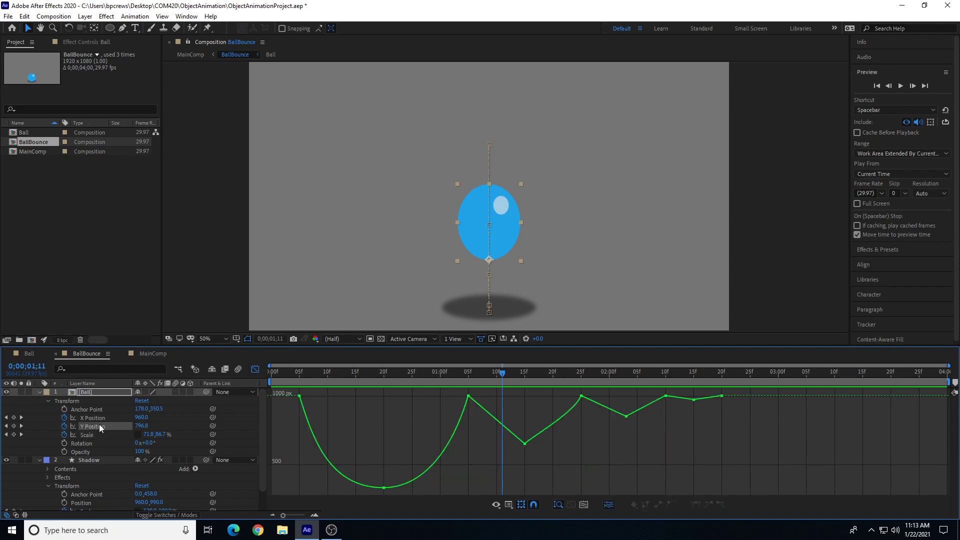
{"action": "right_click", "coordinate": [102, 418]}
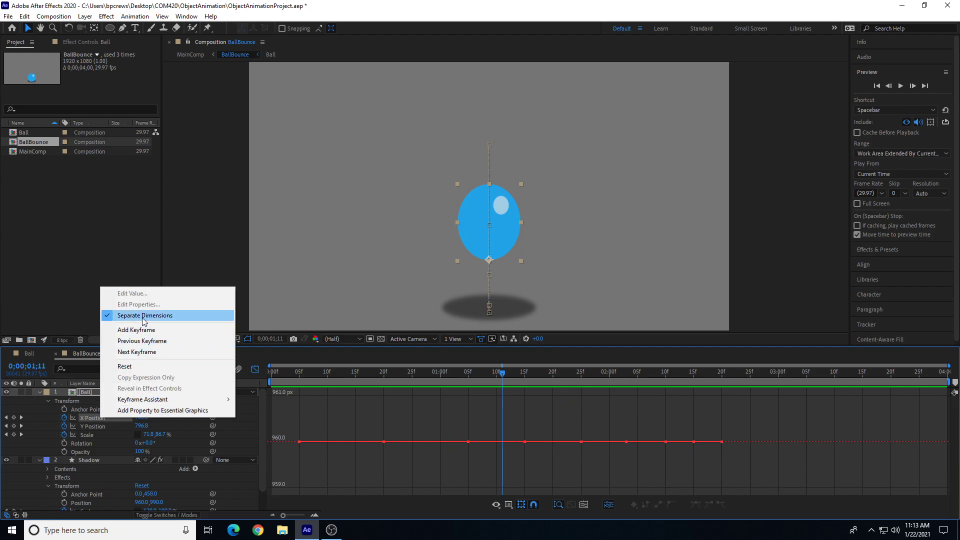
{"action": "left_click", "coordinate": [89, 425]}
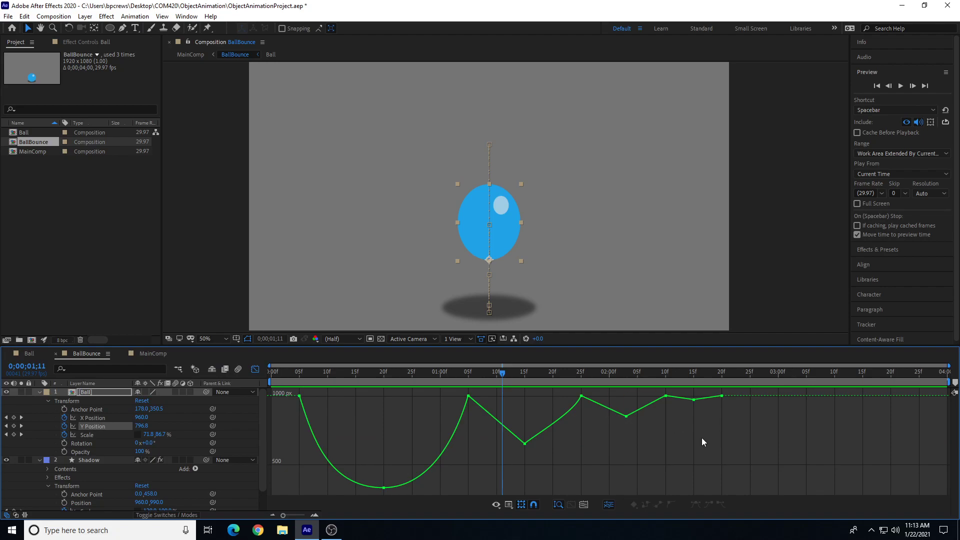
{"action": "mouse_move", "coordinate": [306, 416]}
{"action": "left_click_drag", "start_coordinate": [385, 374], "coordinate": [468, 399]}
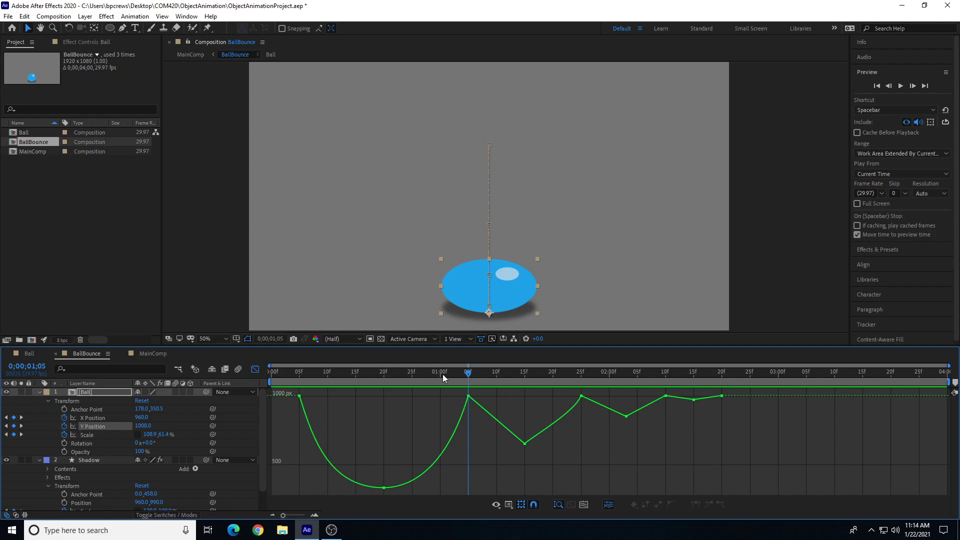
{"action": "left_click", "coordinate": [311, 373]}
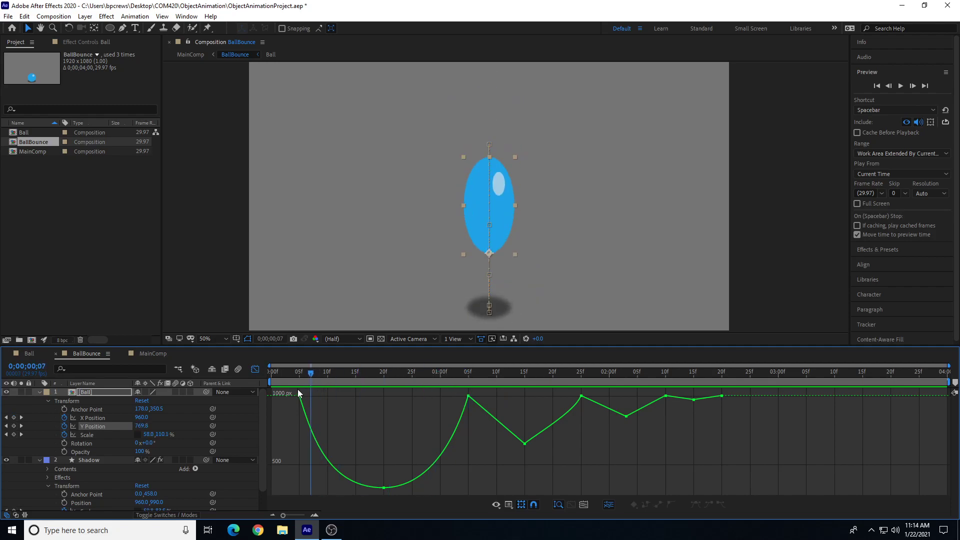
{"action": "left_click_drag", "start_coordinate": [322, 380], "coordinate": [388, 455]}
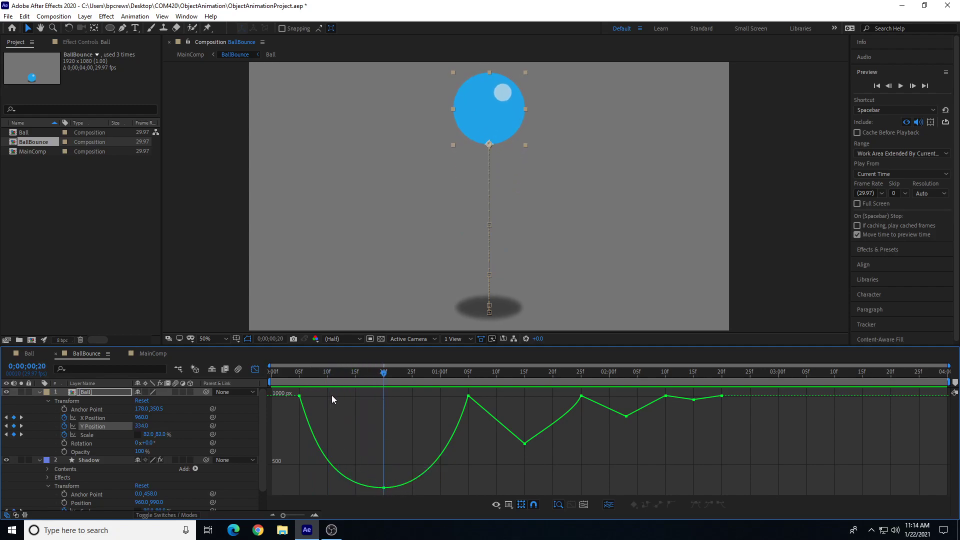
{"action": "left_click_drag", "start_coordinate": [349, 373], "coordinate": [466, 406]}
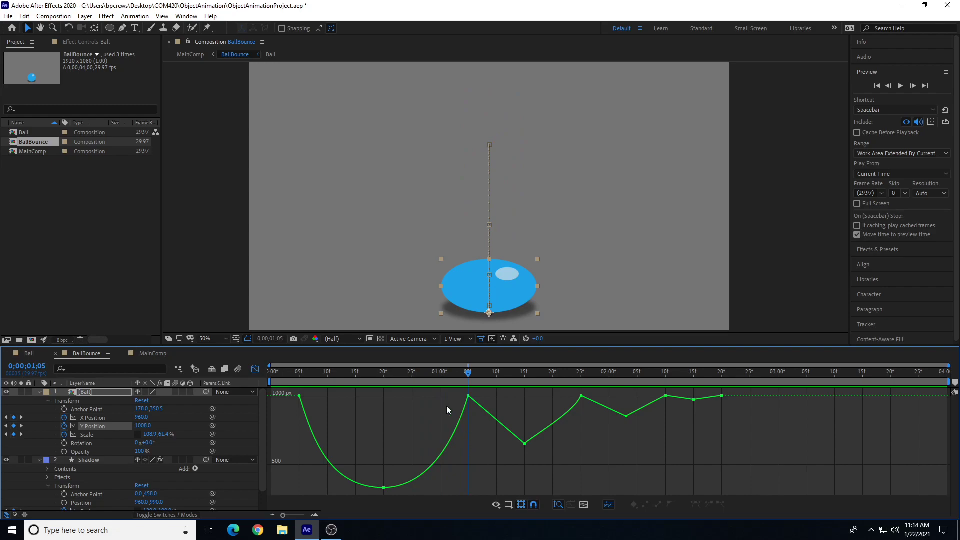
Apply Easy Ease to the Y Position keyframe at 0;00;01;15 and lengthen its handles on both sides to round the second bounce
{"action": "left_click_drag", "start_coordinate": [526, 449], "coordinate": [528, 449]}
{"action": "left_click_drag", "start_coordinate": [515, 418], "coordinate": [538, 454]}
{"action": "mouse_move", "coordinate": [523, 371]}
{"action": "left_mouse_down"}
{"action": "mouse_move", "coordinate": [532, 371]}
{"action": "mouse_move", "coordinate": [519, 371]}
{"action": "left_mouse_up"}
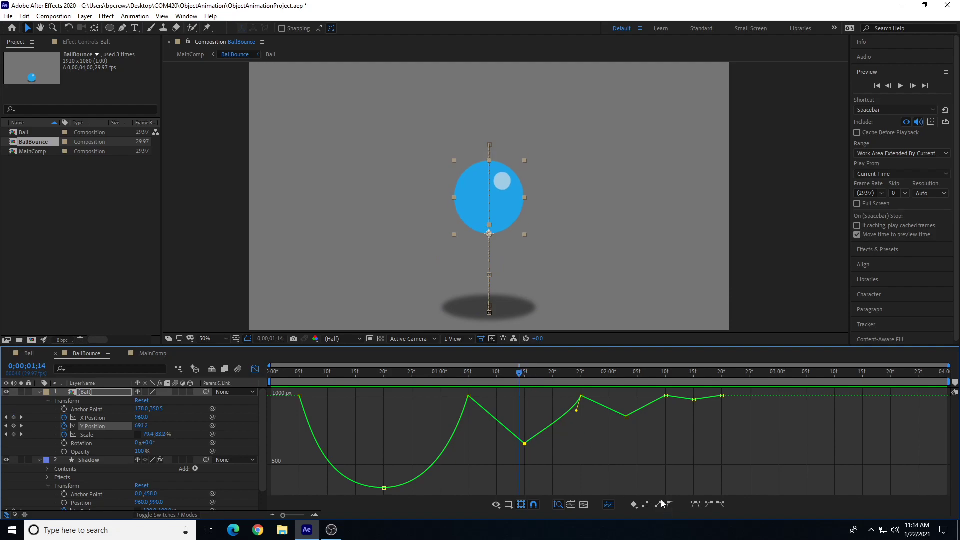
{"action": "left_click", "coordinate": [698, 506]}
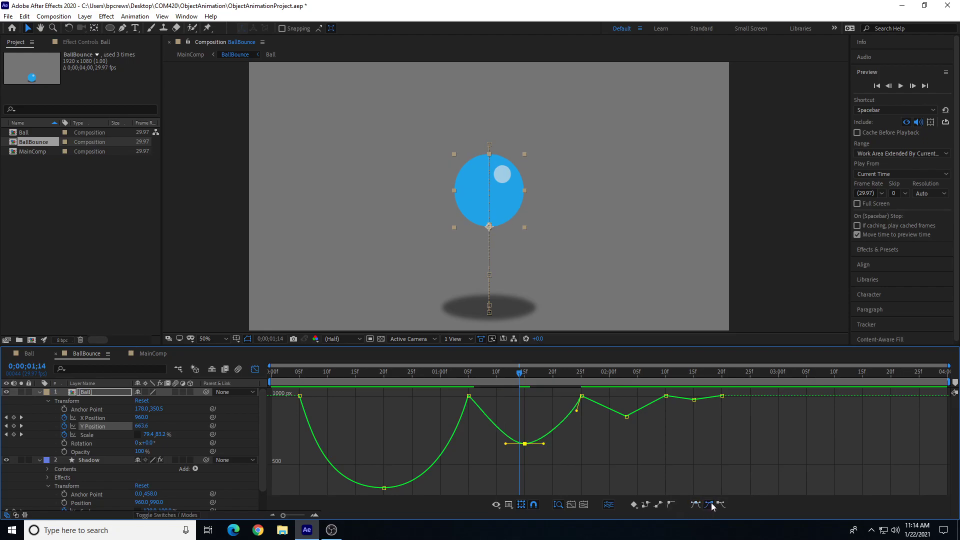
{"action": "left_click", "coordinate": [720, 505]}
{"action": "left_click_drag", "start_coordinate": [545, 445], "coordinate": [563, 446]}
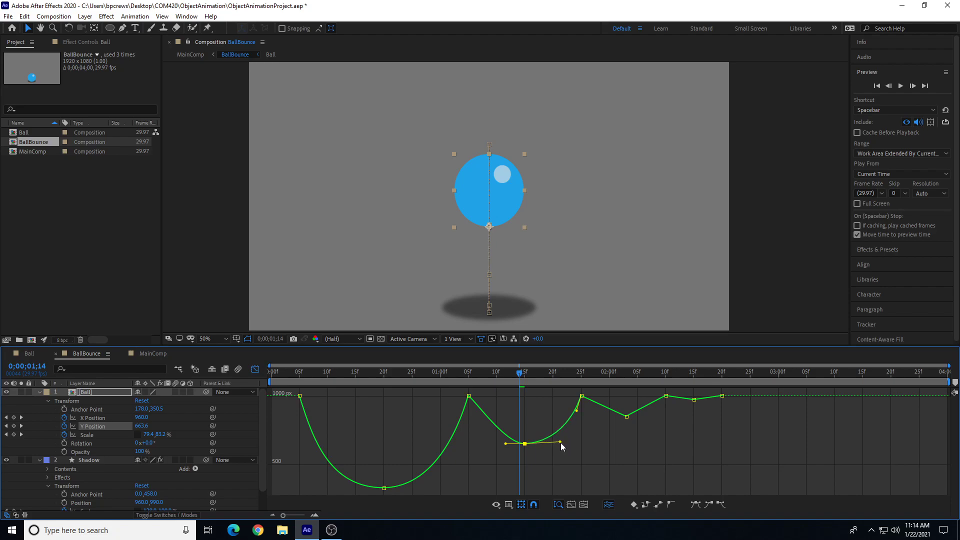
{"action": "left_click_drag", "start_coordinate": [560, 442], "coordinate": [481, 443]}
Ease out the Y Position keyframe at 0;00;01;05, angle its outgoing handle toward the curve, and refine the incoming handle at 0;00;01;15
{"action": "left_click", "coordinate": [469, 395]}
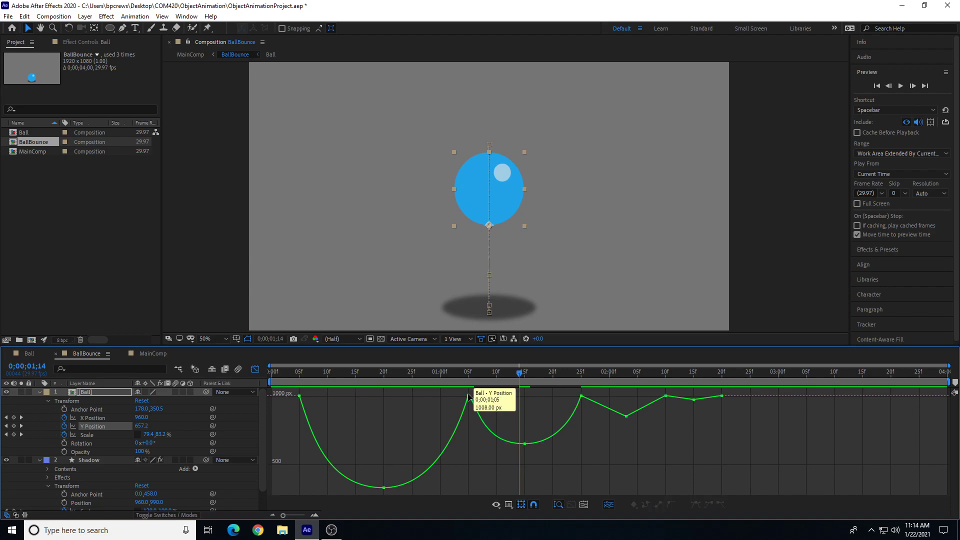
{"action": "left_click", "coordinate": [469, 396]}
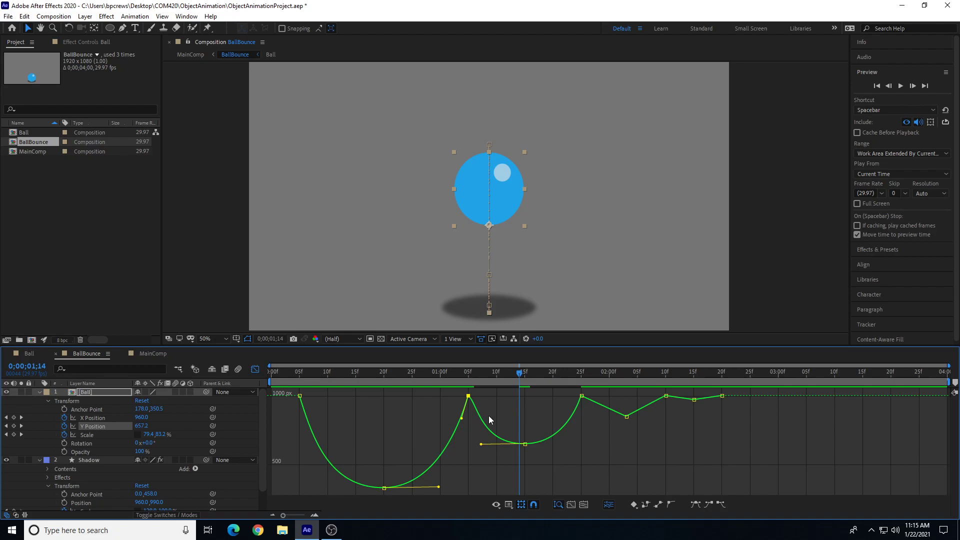
{"action": "left_click", "coordinate": [721, 504]}
{"action": "left_click_drag", "start_coordinate": [487, 395], "coordinate": [494, 443]}
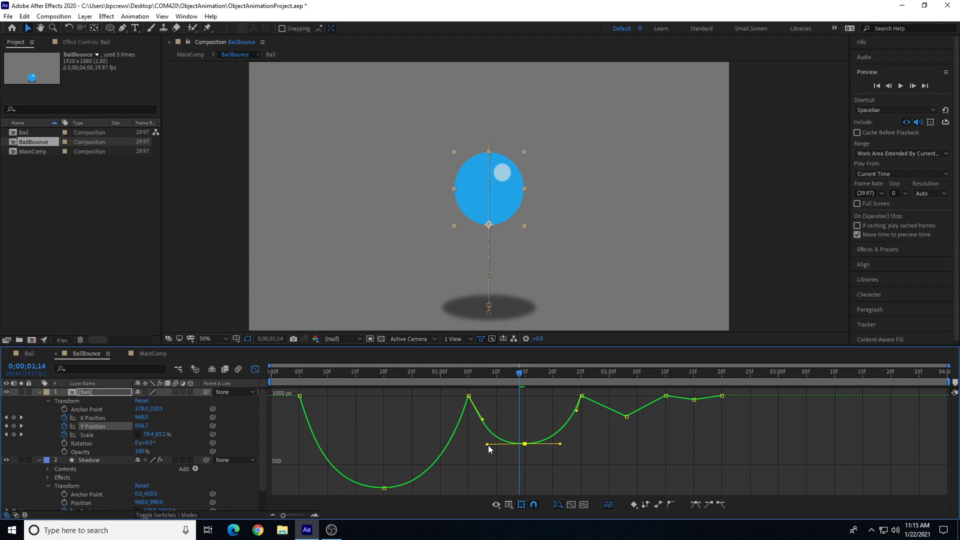
Ease the Y Position keyframe at 0;00;01;25 and angle both handles away from the ground level to form a sharp contact point
{"action": "left_click", "coordinate": [583, 397]}
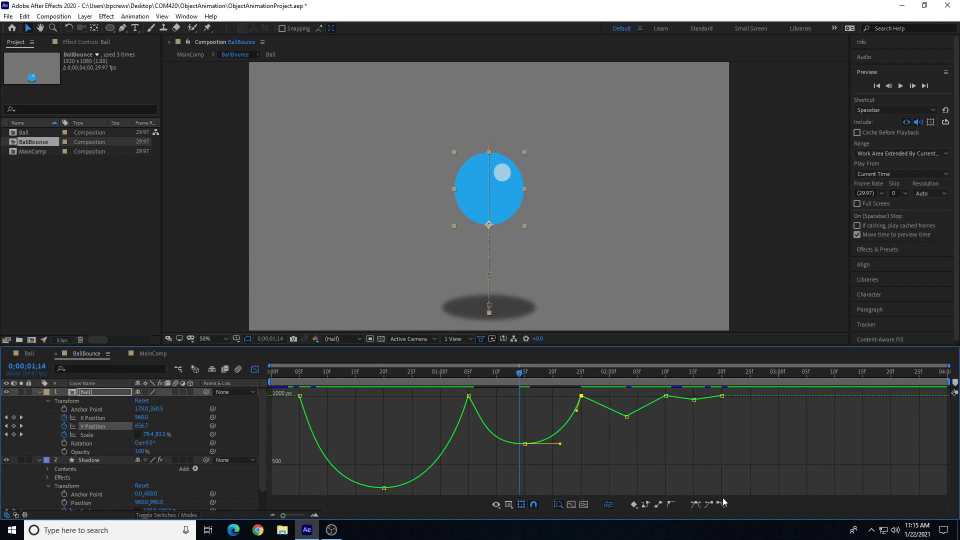
{"action": "left_click", "coordinate": [709, 505]}
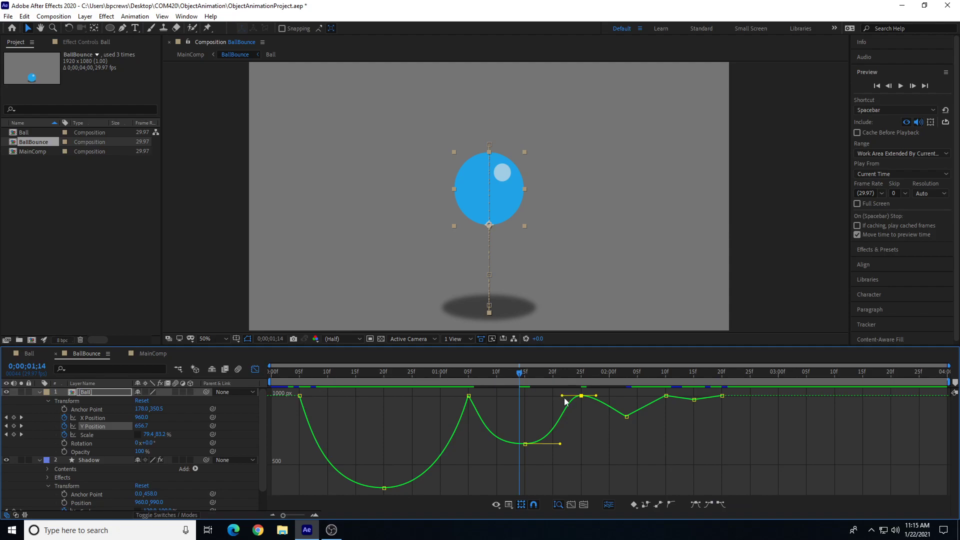
{"action": "left_click_drag", "start_coordinate": [562, 395], "coordinate": [592, 406]}
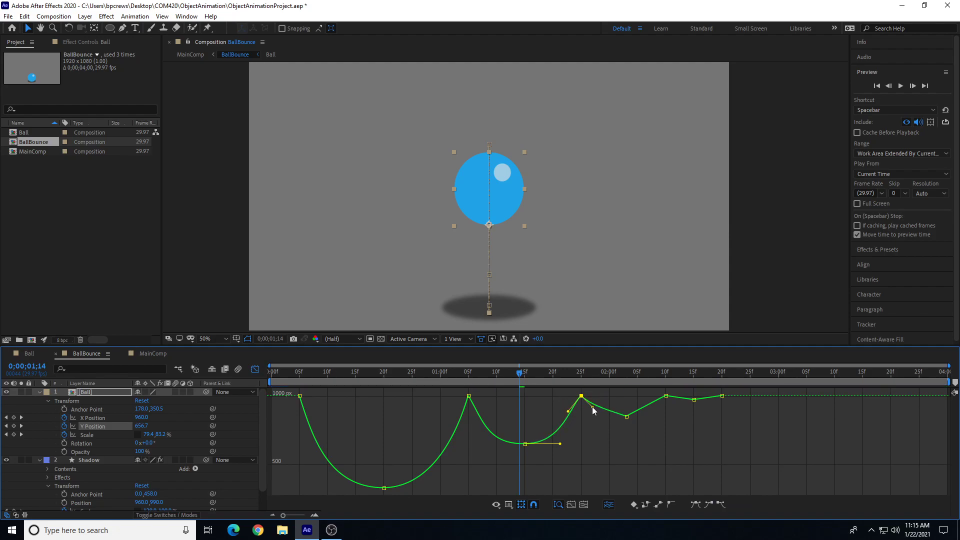
Ease the four remaining Y Position keyframes from 0;00;02;03 through 0;00;02;20
{"action": "left_click_drag", "start_coordinate": [614, 391], "coordinate": [731, 443]}
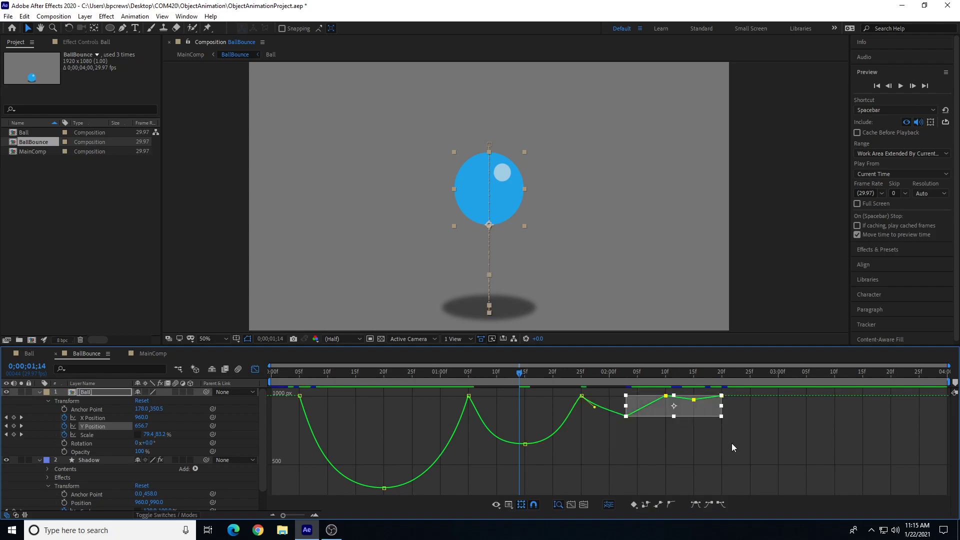
{"action": "left_click", "coordinate": [720, 506]}
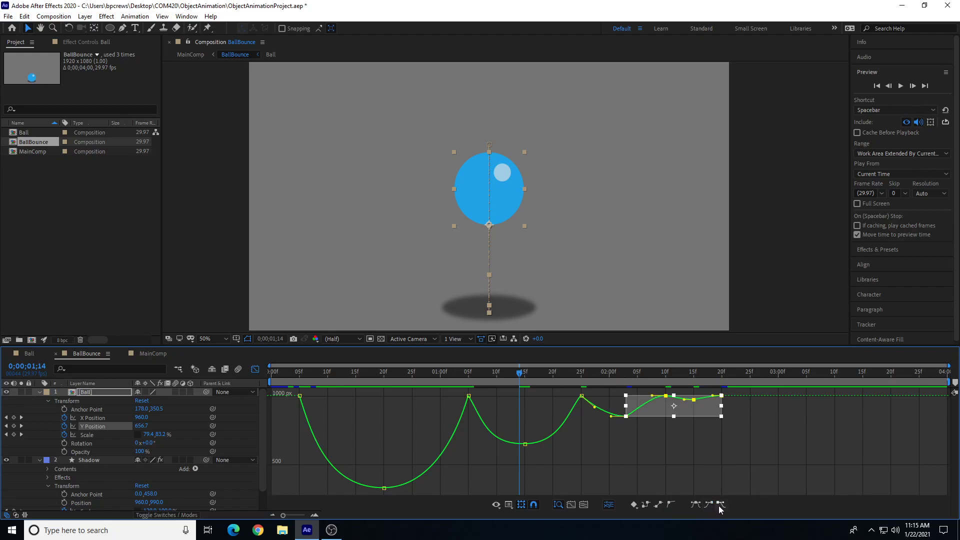
{"action": "left_click", "coordinate": [613, 429]}
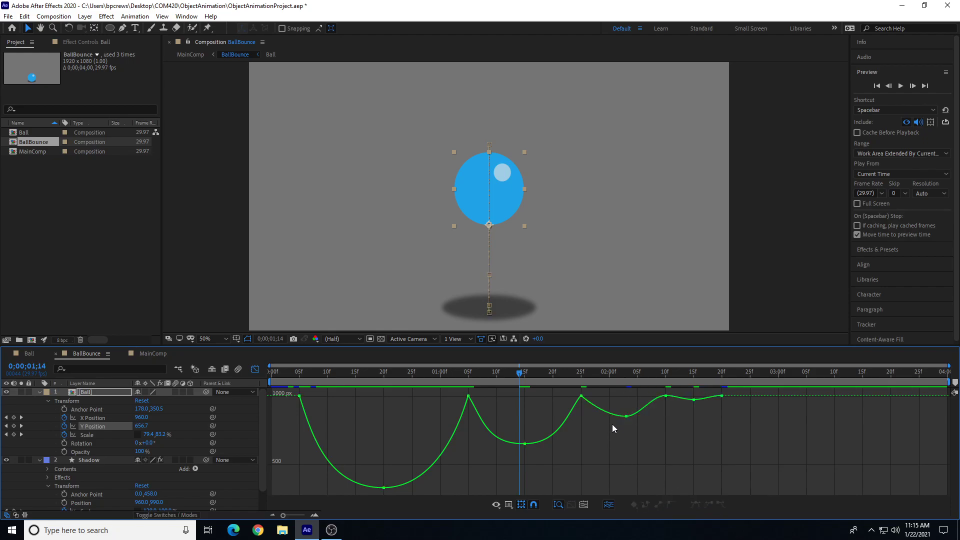
Lengthen the Y Position handle at 0;00;02;03 and angle both handles at 0;00;02;10 to form a sharp contact point
{"action": "left_click", "coordinate": [626, 415]}
{"action": "left_click_drag", "start_coordinate": [611, 416], "coordinate": [681, 399]}
{"action": "left_click_drag", "start_coordinate": [283, 515], "coordinate": [304, 516]}
{"action": "left_click_drag", "start_coordinate": [533, 516], "coordinate": [690, 488]}
Round the last bounce by angling the incoming Y Position handle at 0;00;02;20 and lengthening the incoming handle at 0;00;02;15
{"action": "left_click", "coordinate": [742, 396]}
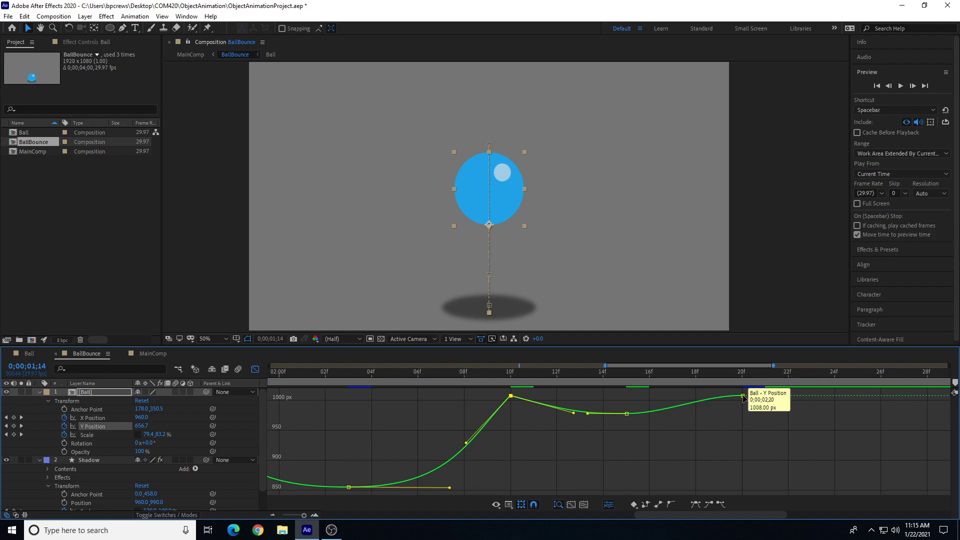
{"action": "left_click_drag", "start_coordinate": [702, 396], "coordinate": [685, 414]}
{"action": "left_click_drag", "start_coordinate": [587, 413], "coordinate": [566, 414]}
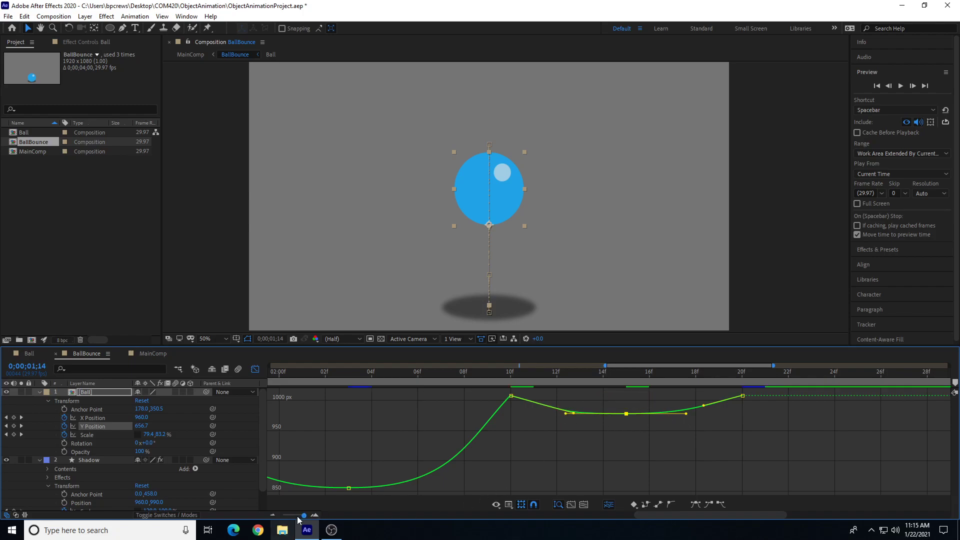
{"action": "left_click_drag", "start_coordinate": [303, 515], "coordinate": [272, 513]}
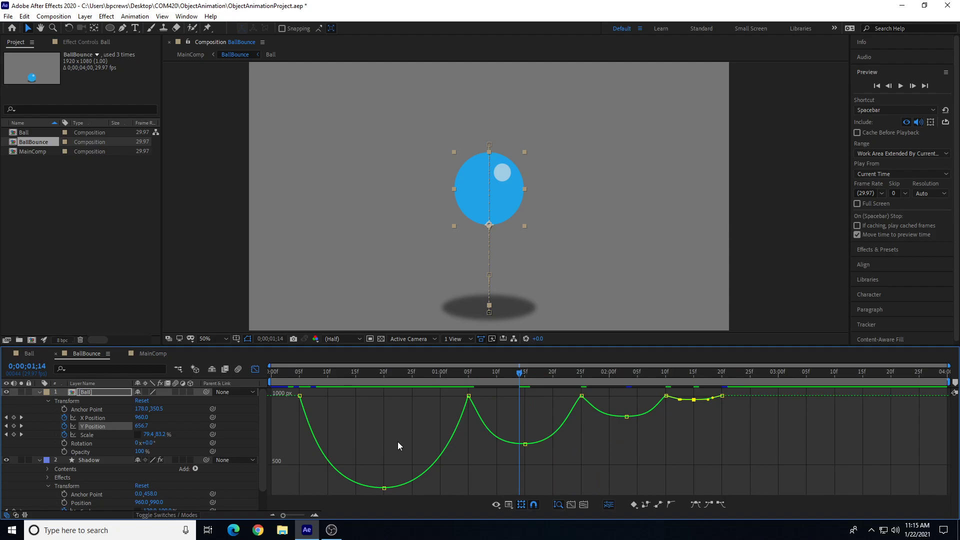
Preview the bounce from the first frame, close the Graph Editor, and replay the animation over the layer keyframes
{"action": "left_click_drag", "start_coordinate": [325, 372], "coordinate": [259, 364]}
{"action": "key", "text": "space"}
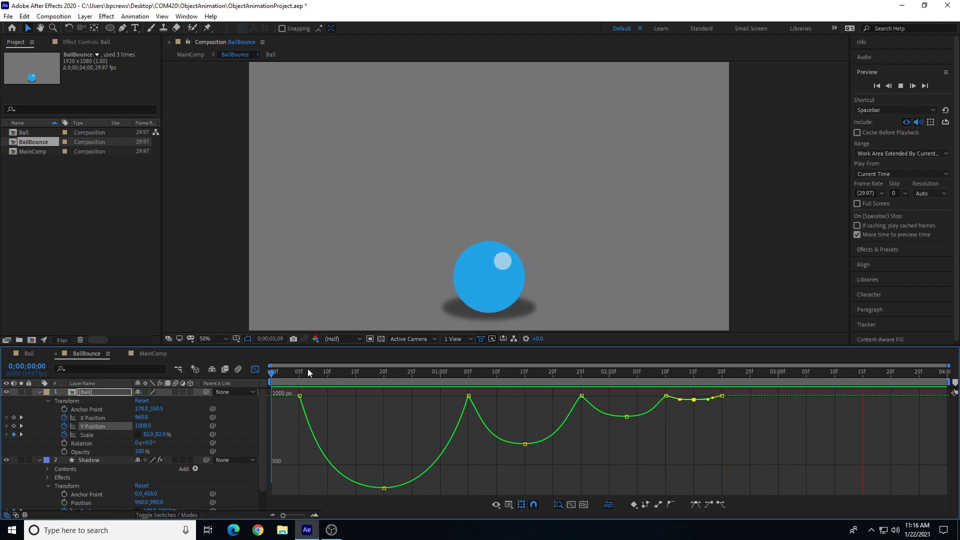
{"action": "left_click", "coordinate": [254, 370]}
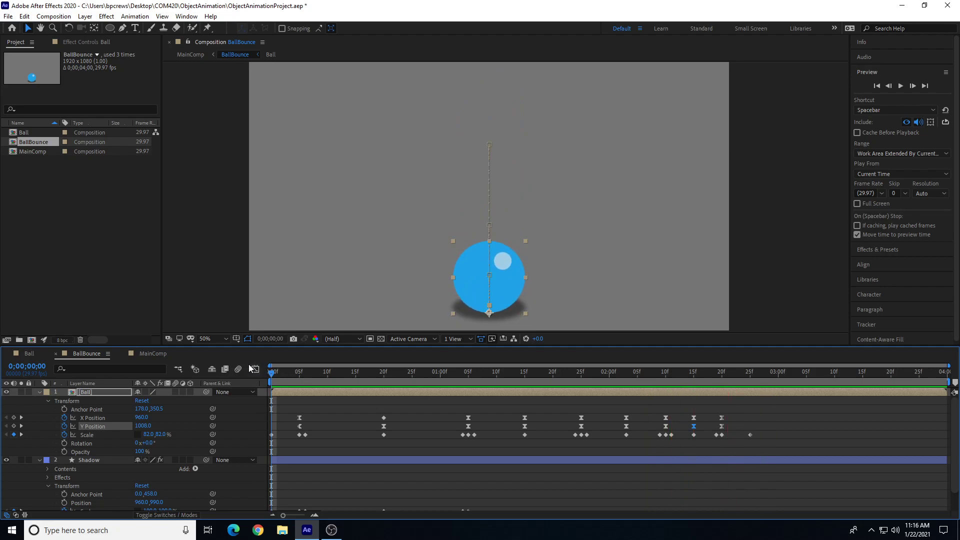
{"action": "key", "text": "space"}
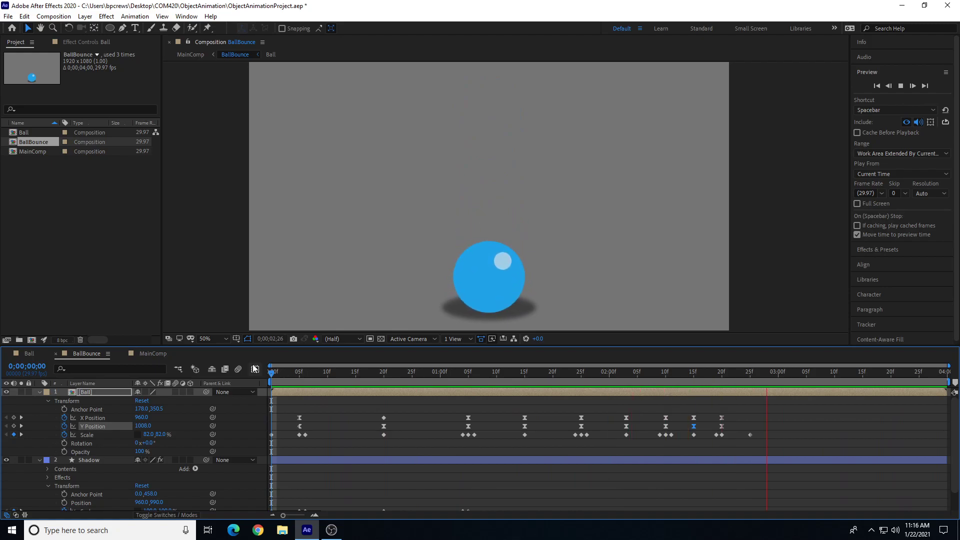
{"action": "left_click", "coordinate": [40, 391]}
{"action": "key", "text": "space"}
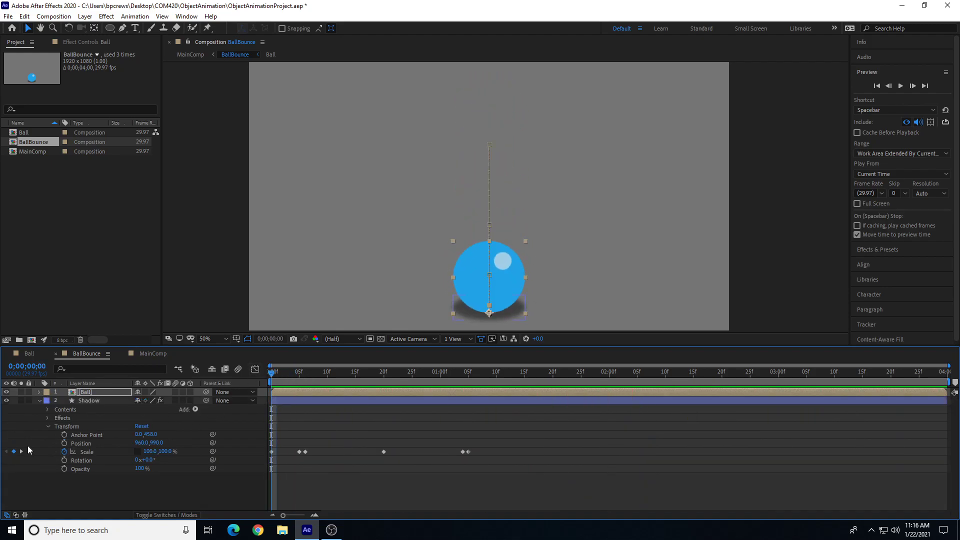
Compare the Ball and Shadow keyframe timing around 0;00;01;05 and 0;00;01;06 with both layers' Transform properties expanded
{"action": "left_click_drag", "start_coordinate": [286, 370], "coordinate": [467, 374]}
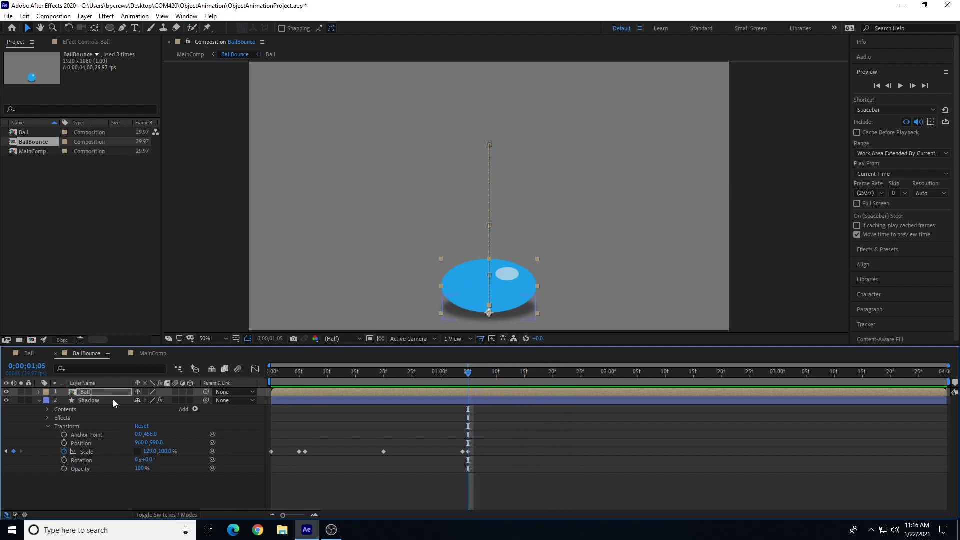
{"action": "left_click", "coordinate": [38, 392]}
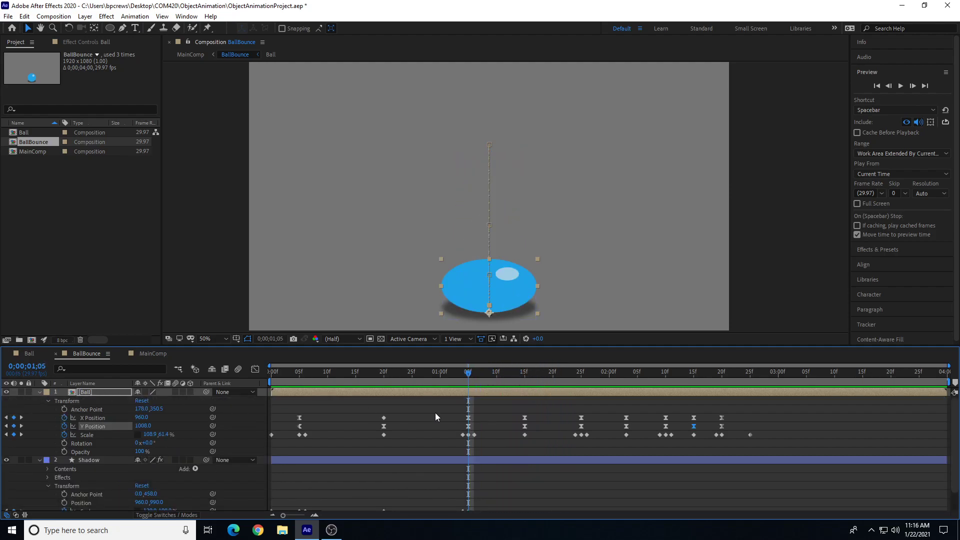
{"action": "scroll", "coordinate": [440, 420], "scroll_direction": "down", "scroll_amount": 1}
{"action": "scroll", "coordinate": [69, 425], "scroll_direction": "up", "scroll_amount": 1}
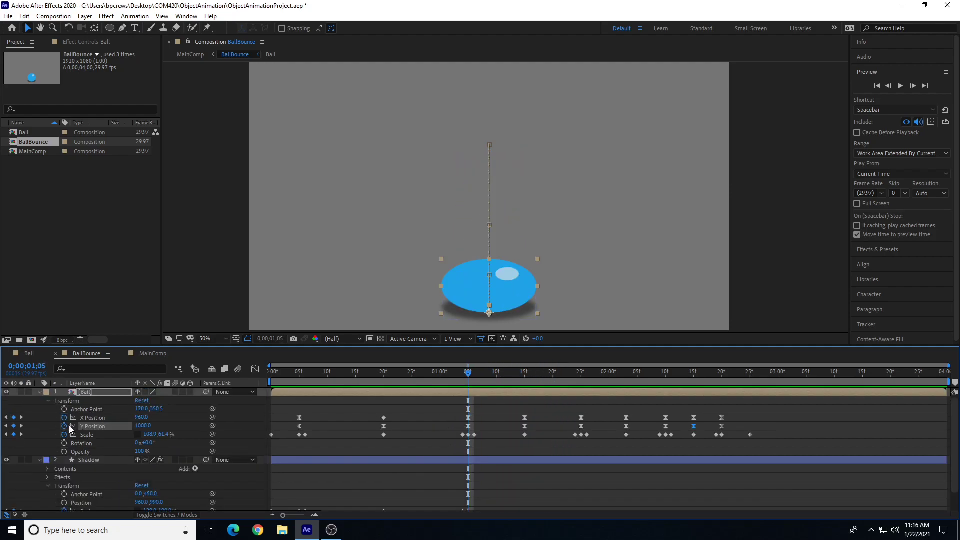
{"action": "left_click", "coordinate": [40, 392]}
{"action": "left_click", "coordinate": [39, 392]}
{"action": "scroll", "coordinate": [498, 443], "scroll_direction": "down", "scroll_amount": 1}
{"action": "left_click_drag", "start_coordinate": [485, 373], "coordinate": [474, 400]}
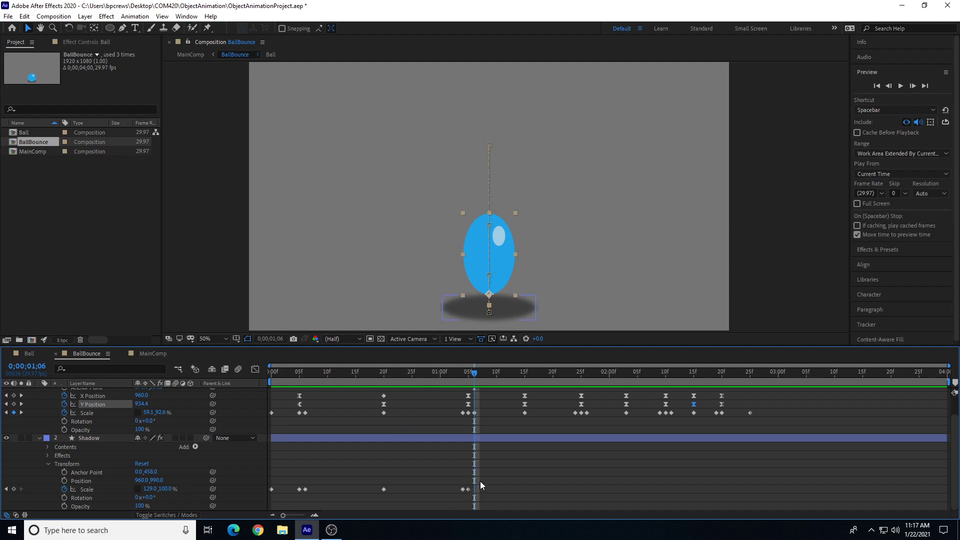
Copy the Shadow's Scale keyframe at 0;00;00;20 to 0;00;01;15, 0;00;02;03, 0;00;02;15 and 0;00;02;25
{"action": "left_click_drag", "start_coordinate": [476, 376], "coordinate": [385, 395]}
{"action": "left_click_drag", "start_coordinate": [403, 476], "coordinate": [368, 508]}
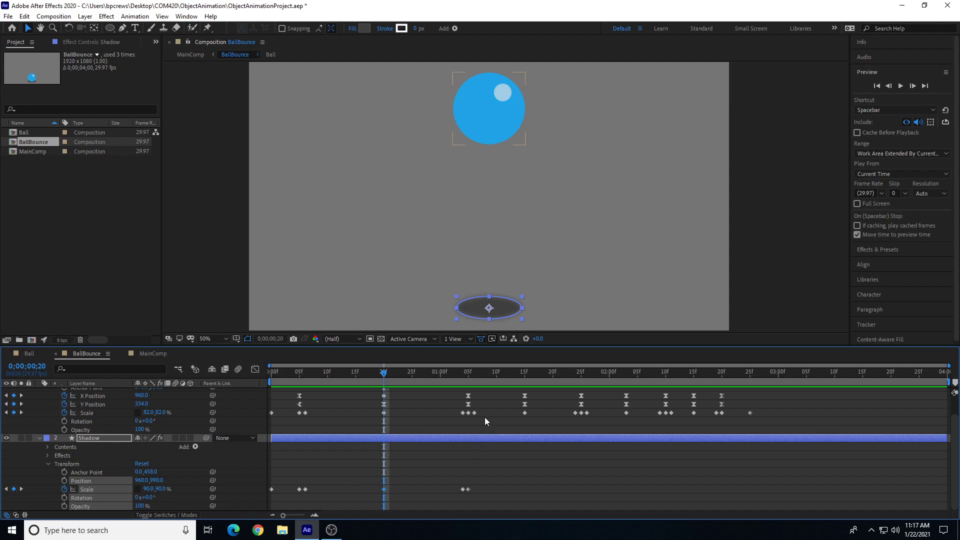
{"action": "left_click_drag", "start_coordinate": [483, 377], "coordinate": [525, 383]}
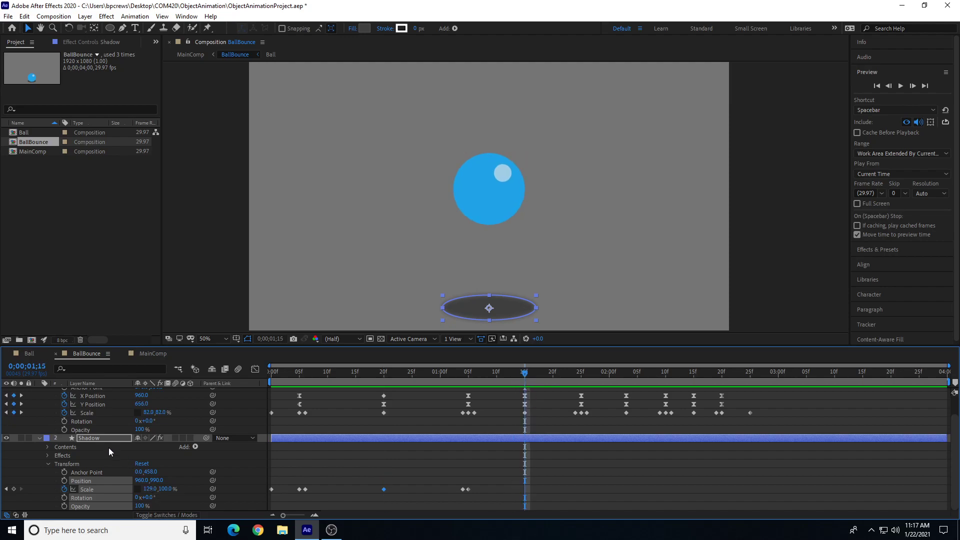
{"action": "key", "text": "ctrl+v"}
{"action": "left_click_drag", "start_coordinate": [524, 373], "coordinate": [694, 379]}
{"action": "key", "text": "ctrl+v"}
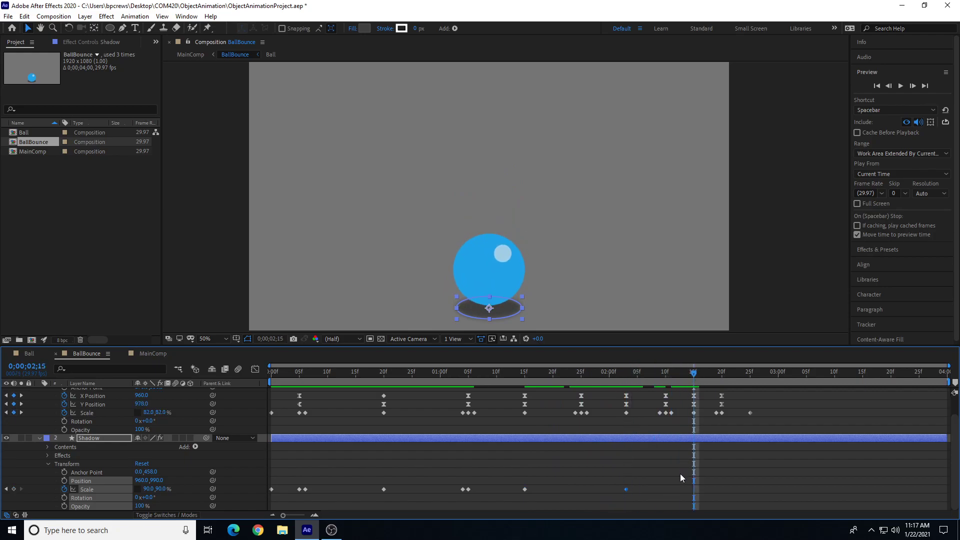
{"action": "key", "text": "ctrl+v"}
{"action": "left_click_drag", "start_coordinate": [694, 375], "coordinate": [752, 383]}
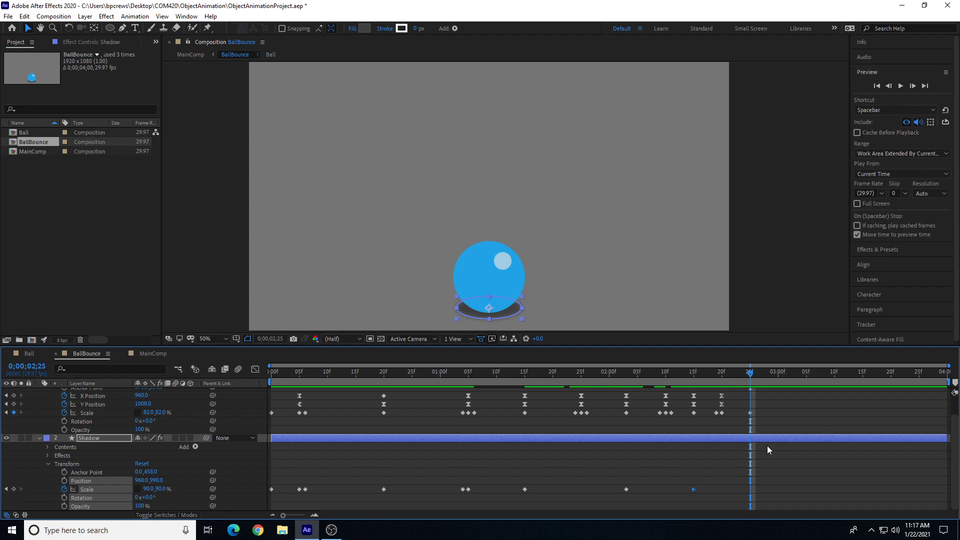
{"action": "key", "text": "ctrl+v"}
Copy the Shadow's Scale keyframe at 0;00;01;04 to 0;00;01;06 and 0;00;01;24, widening the one at 0;00;01;06 to about 65.7, 83.0%
{"action": "left_click", "coordinate": [587, 374]}
{"action": "left_click_drag", "start_coordinate": [577, 370], "coordinate": [464, 435]}
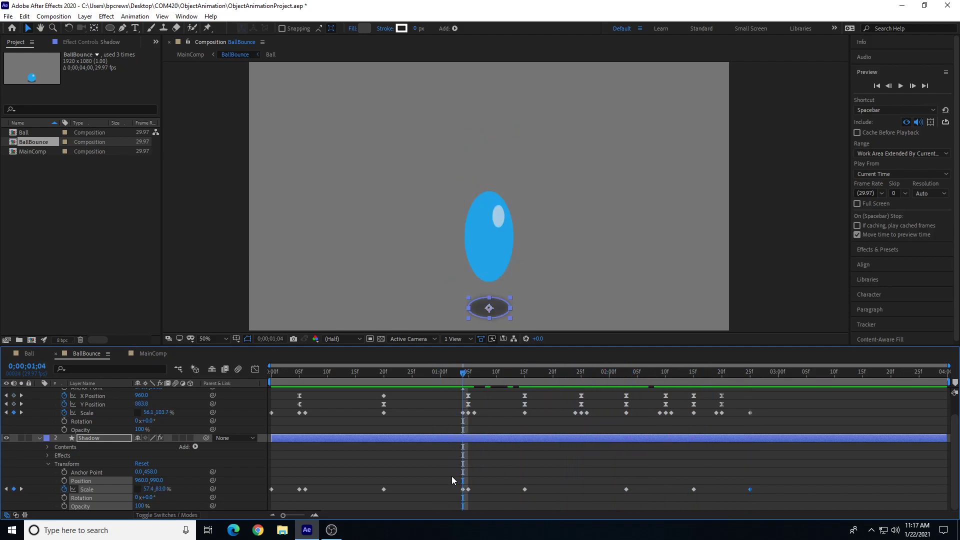
{"action": "left_click_drag", "start_coordinate": [449, 476], "coordinate": [463, 506]}
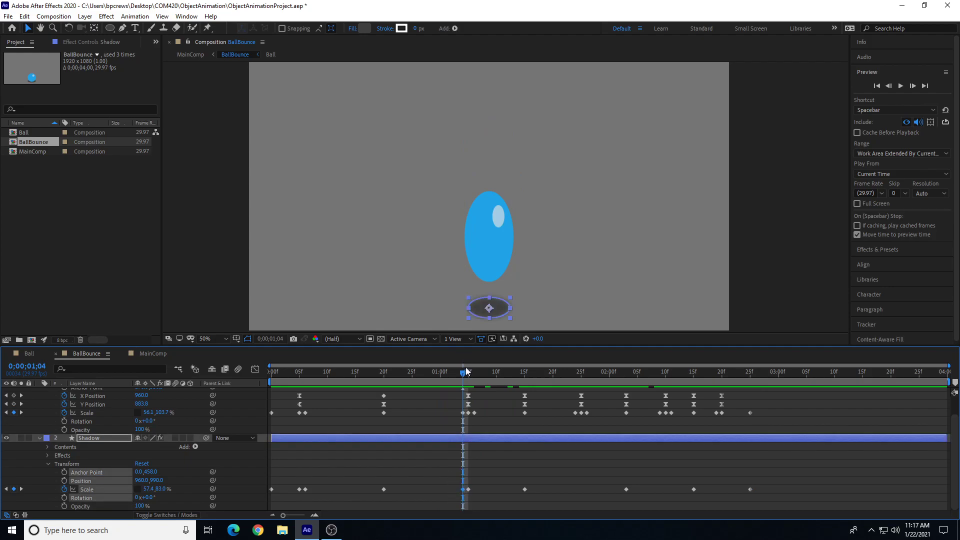
{"action": "left_click_drag", "start_coordinate": [465, 374], "coordinate": [474, 375]}
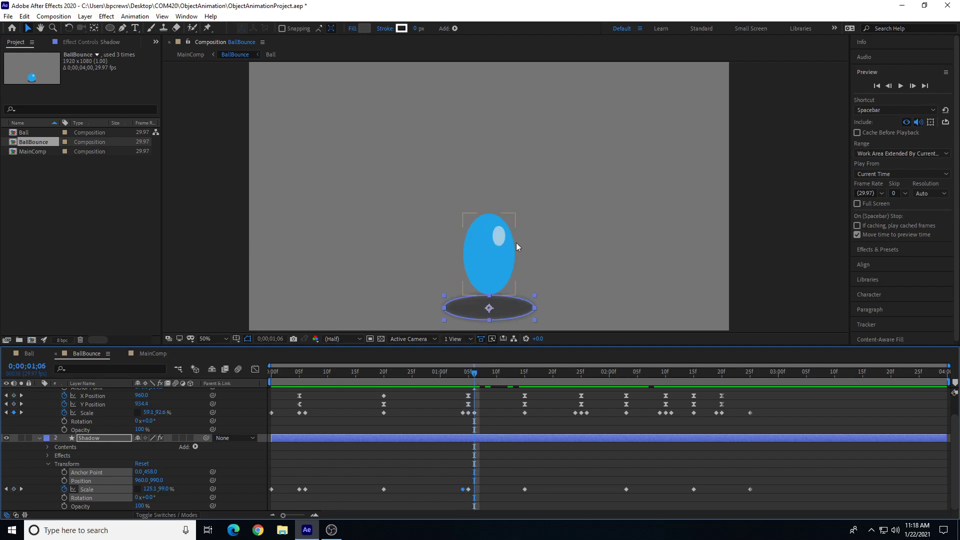
{"action": "key", "text": "ctrl+v"}
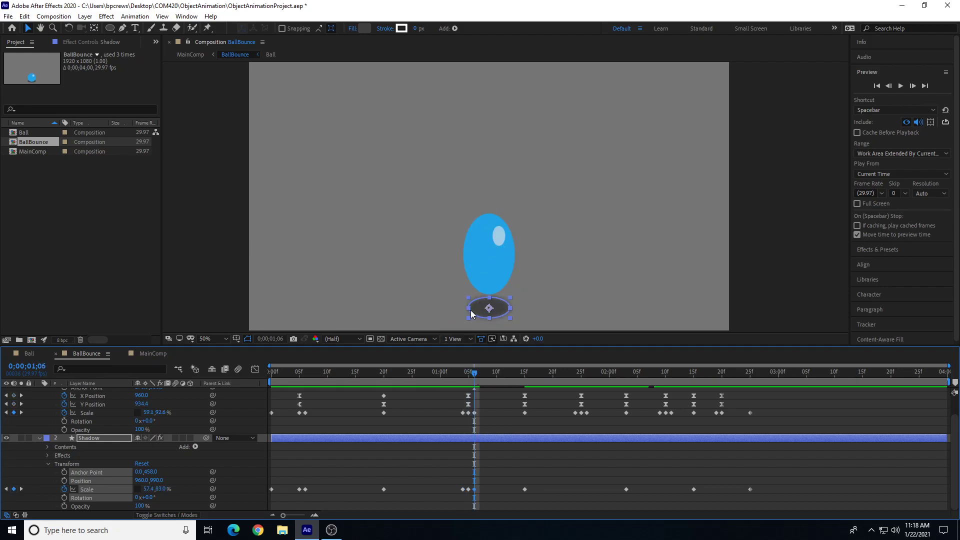
{"action": "left_click_drag", "start_coordinate": [469, 307], "coordinate": [466, 307]}
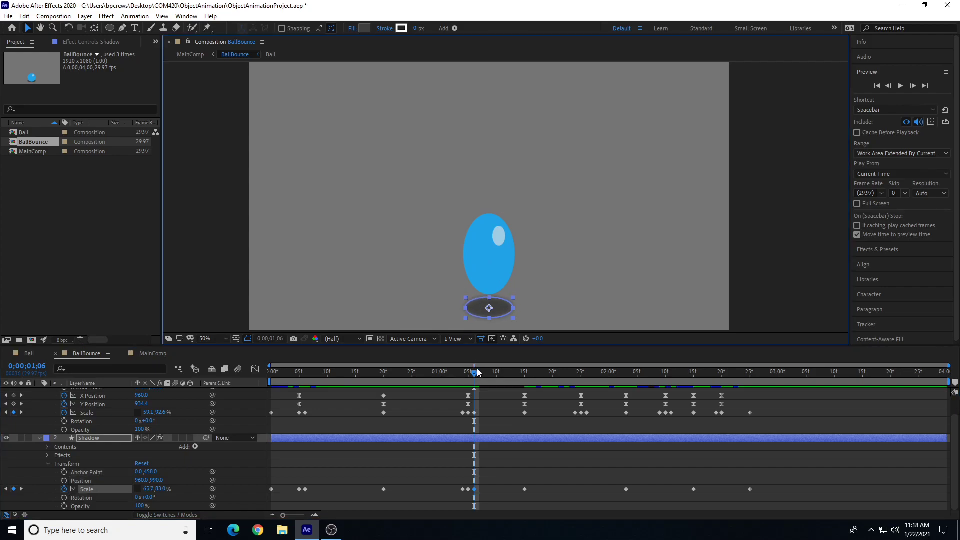
{"action": "left_click_drag", "start_coordinate": [478, 373], "coordinate": [575, 401]}
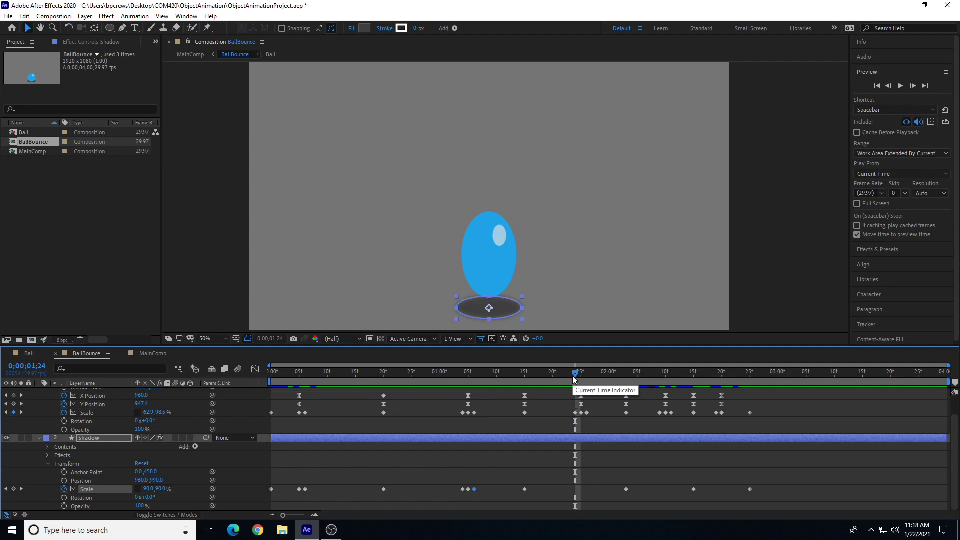
{"action": "key", "text": "ctrl+v"}
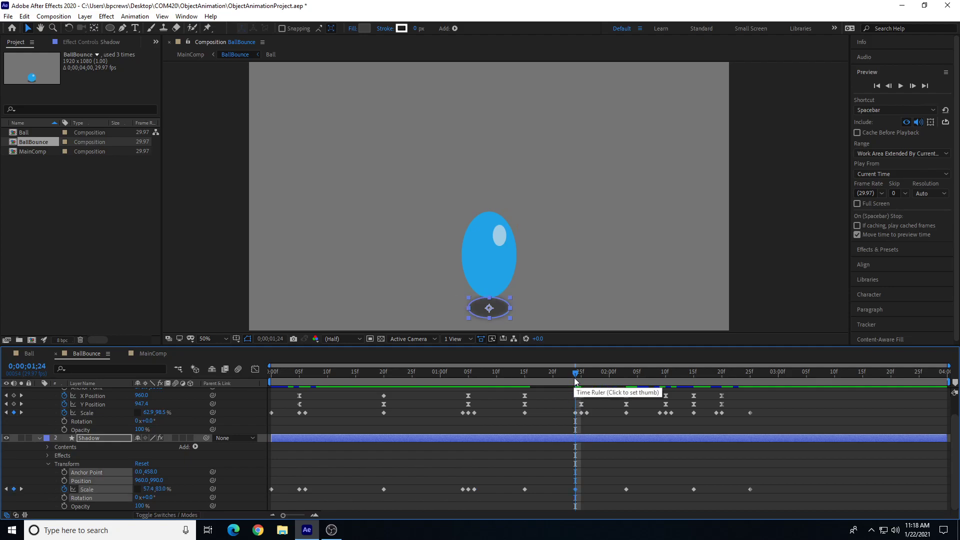
Copy the Shadow's Scale keyframe at 0;00;01;05 and widen the shadow to about 117.9, 100.0% at 0;00;01;25
{"action": "left_click", "coordinate": [468, 373]}
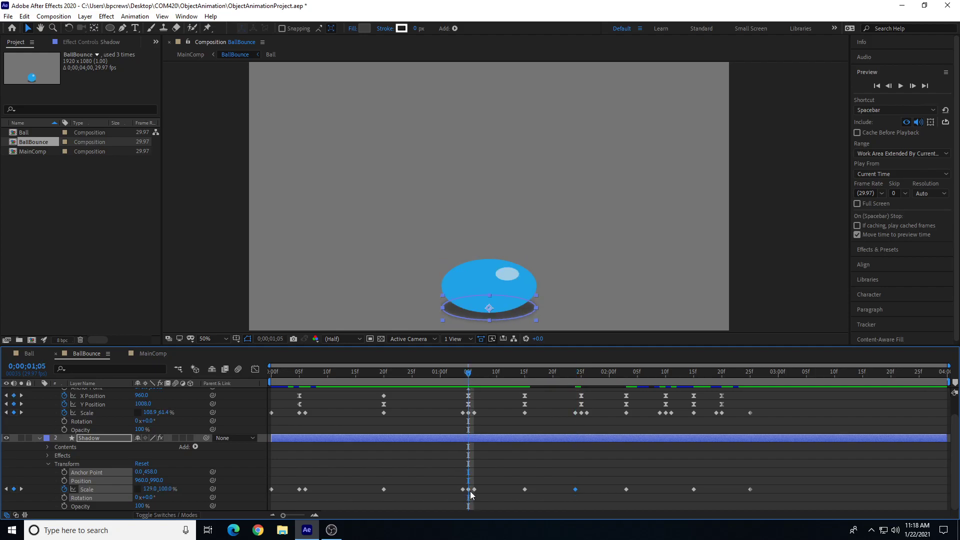
{"action": "left_click_drag", "start_coordinate": [472, 475], "coordinate": [467, 497]}
{"action": "left_click", "coordinate": [575, 373]}
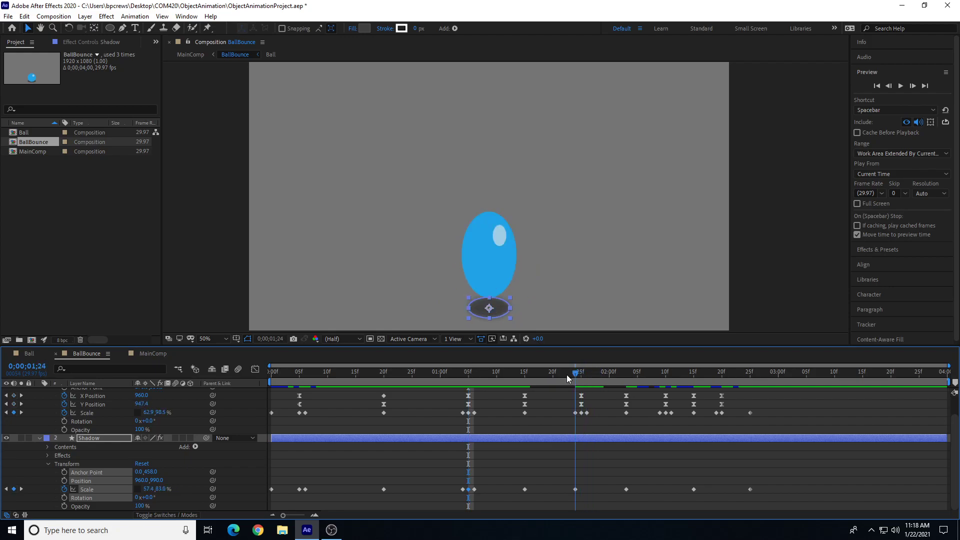
{"action": "left_click", "coordinate": [580, 377]}
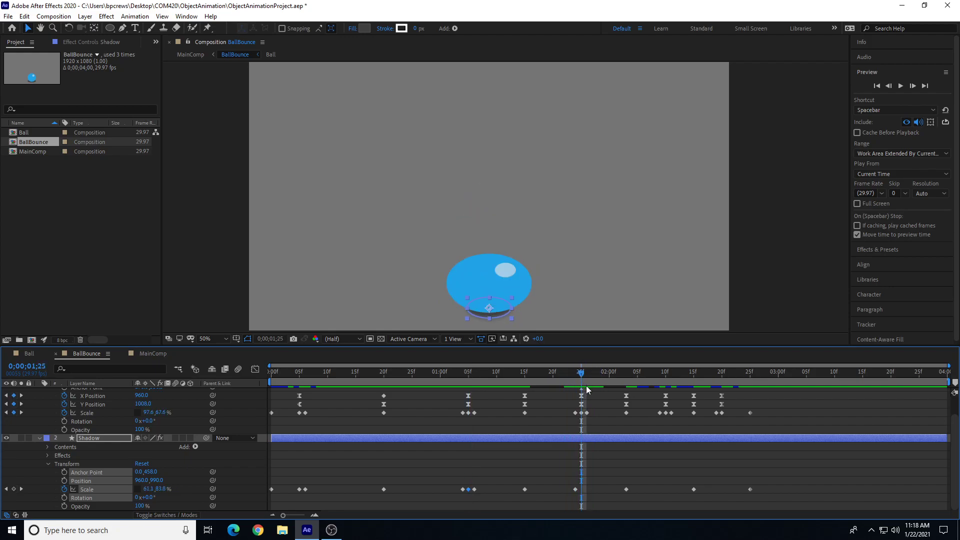
{"action": "left_click_drag", "start_coordinate": [511, 318], "coordinate": [532, 306]}
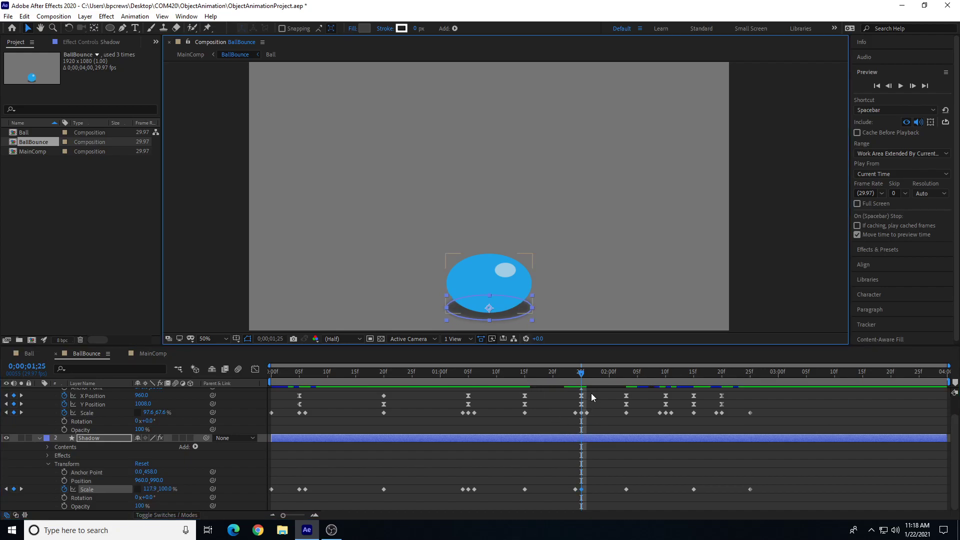
{"action": "left_click", "coordinate": [580, 375]}
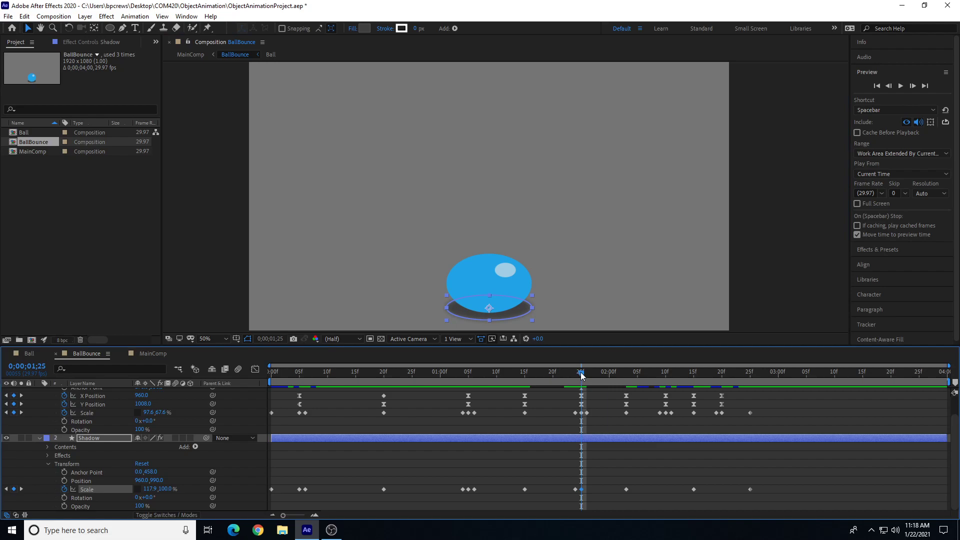
Paste the copied Shadow Scale keyframe at 0;00;02;10 and 0;00;02;20, narrowing each to the ball's width, about 113.8, 100.0% at 0;00;02;20
{"action": "left_click_drag", "start_coordinate": [581, 376], "coordinate": [667, 387]}
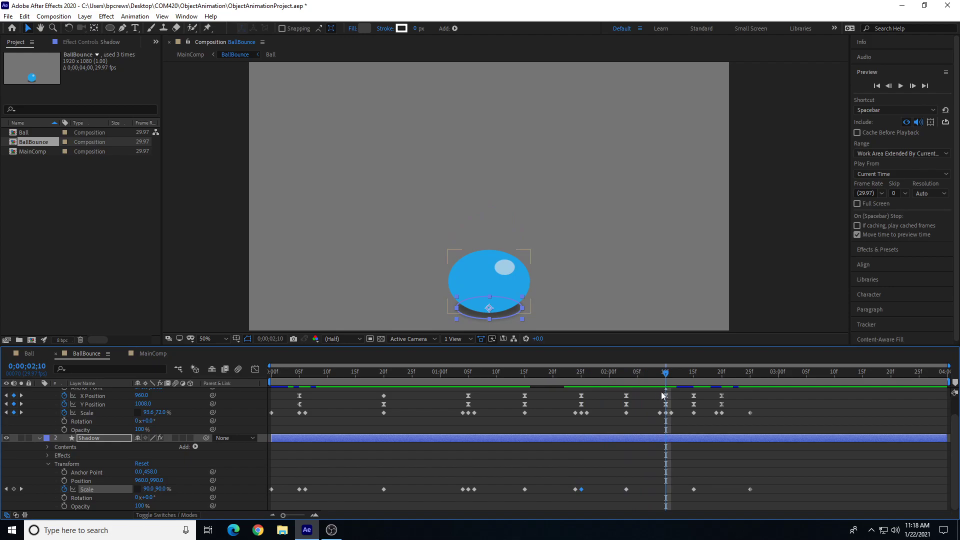
{"action": "key", "text": "ctrl+v"}
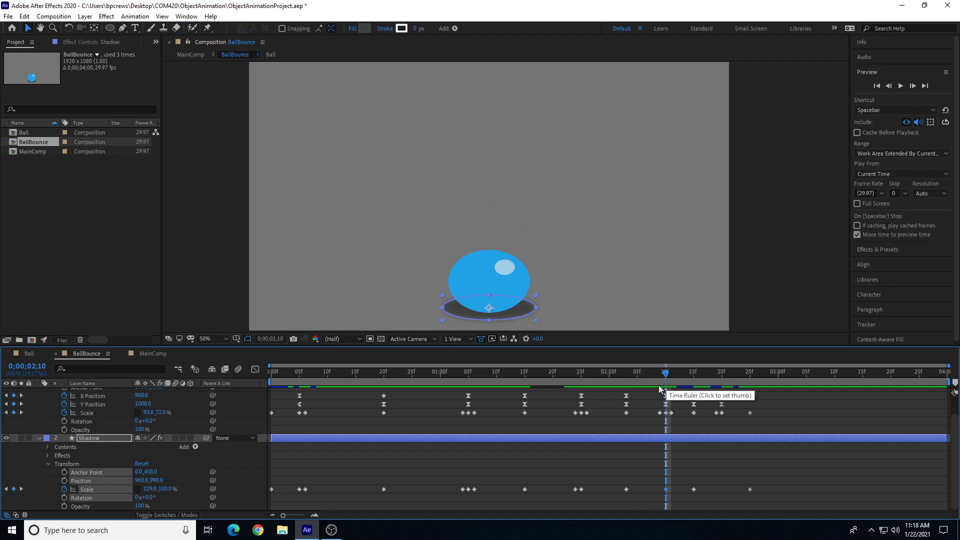
{"action": "left_click_drag", "start_coordinate": [536, 310], "coordinate": [531, 310]}
{"action": "left_click_drag", "start_coordinate": [716, 379], "coordinate": [720, 382]}
{"action": "key", "text": "ctrl+v"}
{"action": "left_click_drag", "start_coordinate": [531, 307], "coordinate": [529, 307]}
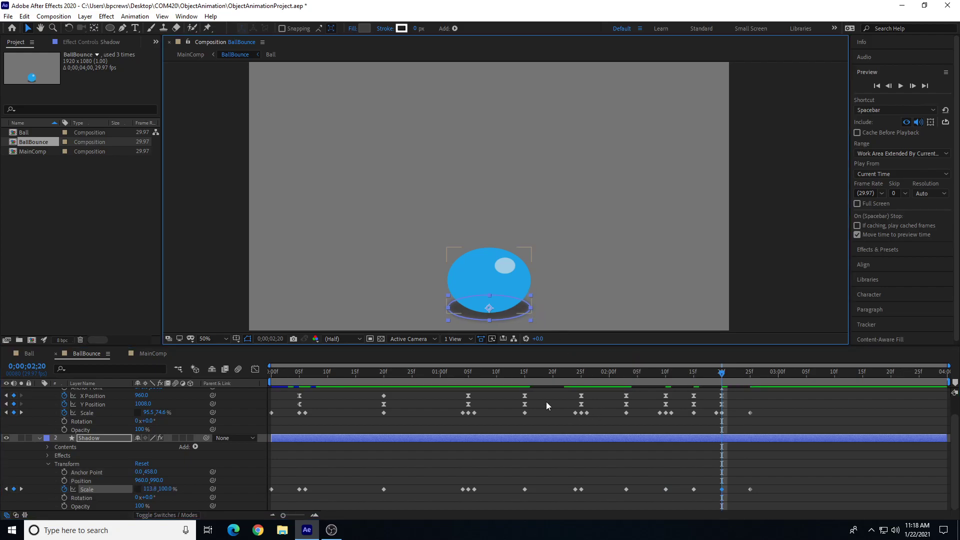
Widen the Shadow's Scale keyframe at 0;00;01;24 to about 67.1, 83.0% and copy it to 0;00;01;26
{"action": "left_click", "coordinate": [555, 374]}
{"action": "left_click_drag", "start_coordinate": [557, 376], "coordinate": [575, 382]}
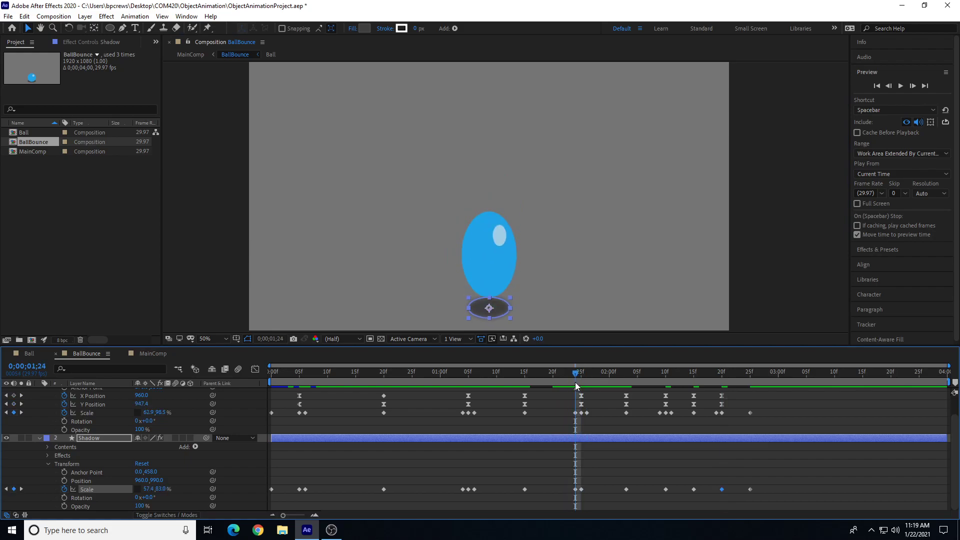
{"action": "left_click_drag", "start_coordinate": [569, 484], "coordinate": [580, 497]}
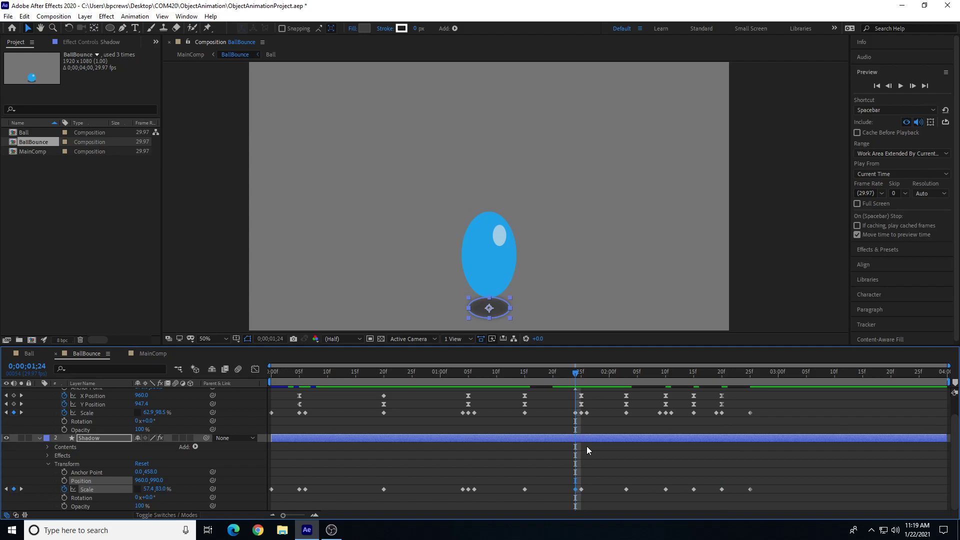
{"action": "left_click_drag", "start_coordinate": [509, 308], "coordinate": [513, 310]}
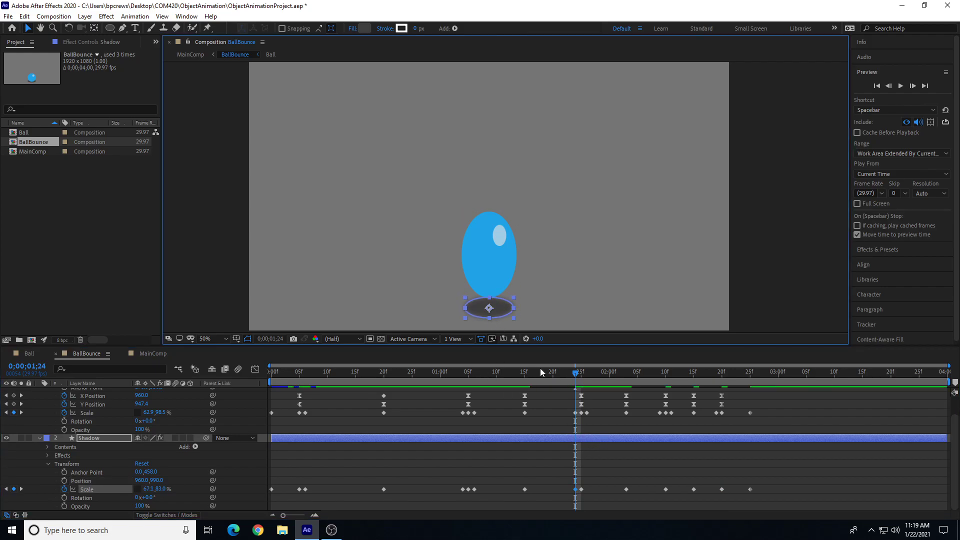
{"action": "left_click_drag", "start_coordinate": [577, 374], "coordinate": [586, 376]}
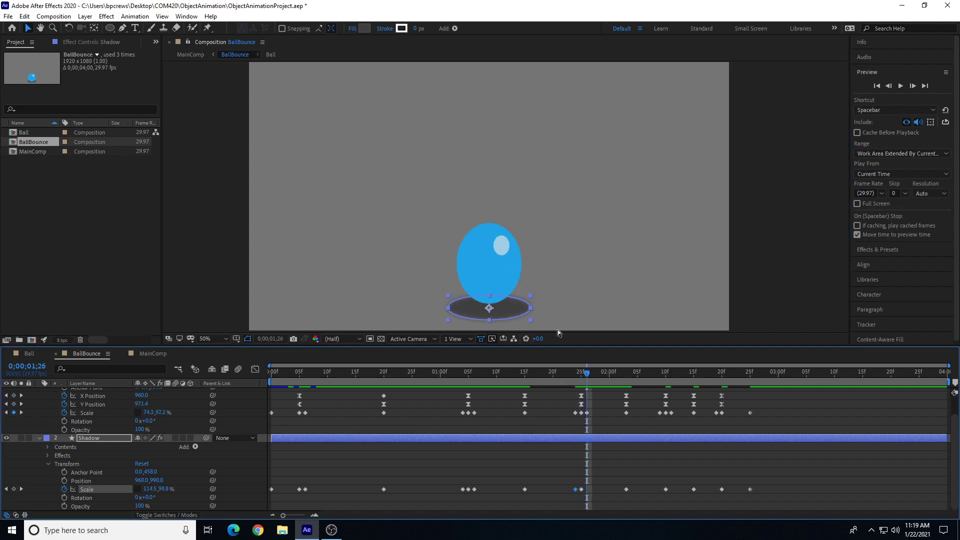
{"action": "key", "text": "ctrl+v"}
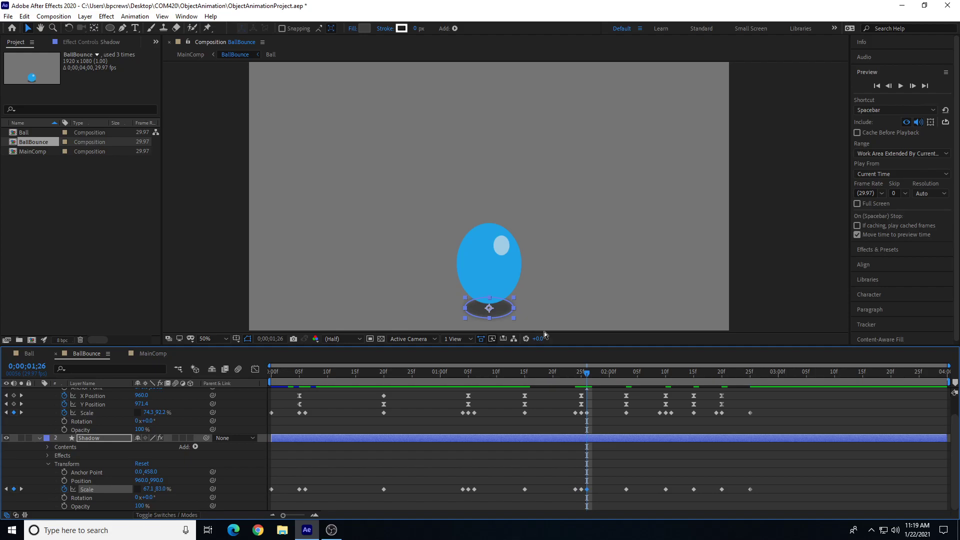
Widen the Shadow's Scale keyframe at 0;00;01;26 to about 79.5, 83.0%, and paste one at 0;00;02;09 widened to about 85.1, 83.0%
{"action": "left_click_drag", "start_coordinate": [510, 309], "coordinate": [519, 309]}
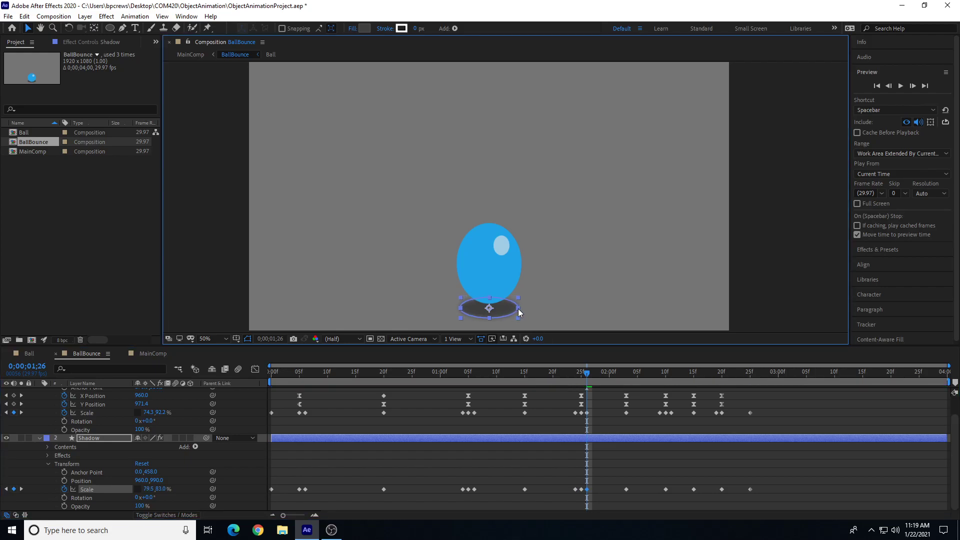
{"action": "left_click_drag", "start_coordinate": [586, 375], "coordinate": [651, 403]}
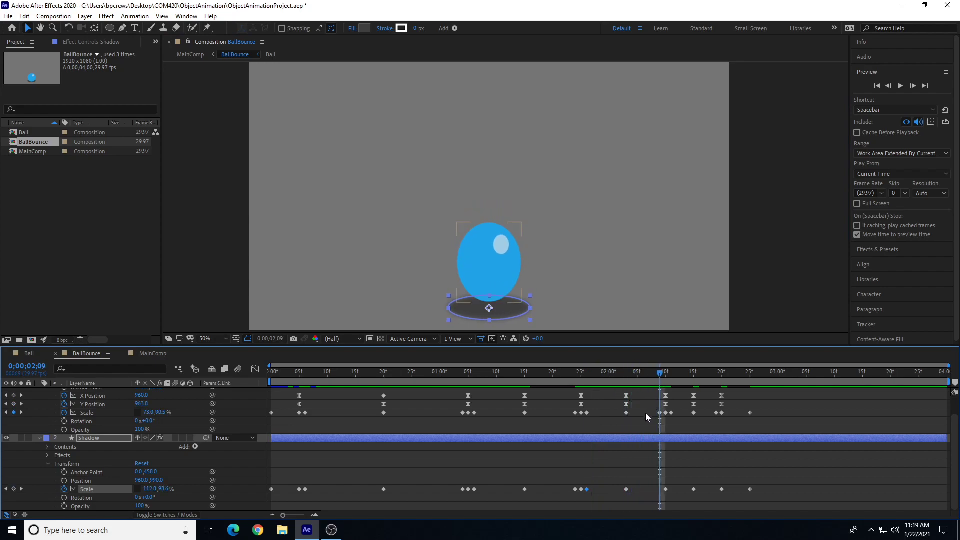
{"action": "key", "text": "ctrl+v"}
{"action": "left_click_drag", "start_coordinate": [512, 312], "coordinate": [520, 312]}
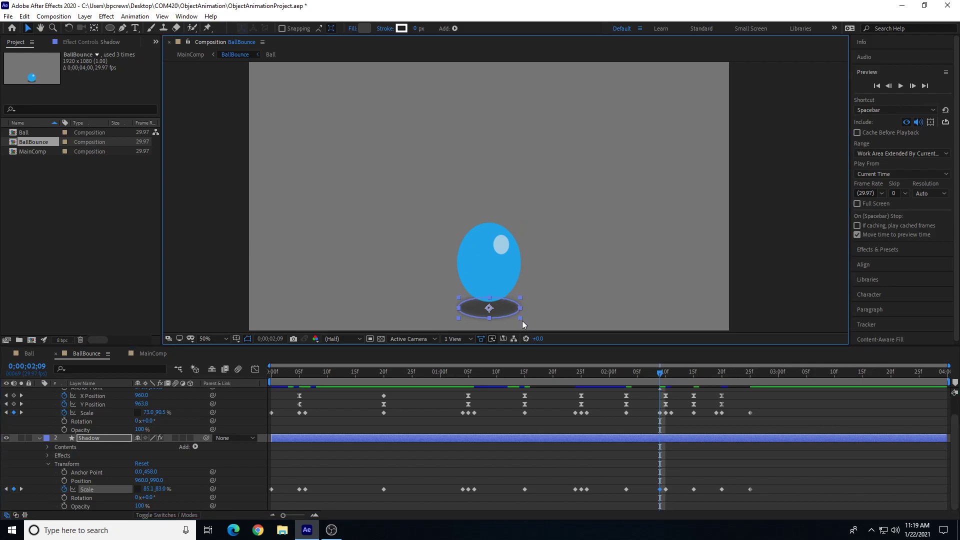
Add Shadow Scale keyframes matching the ball's width, about 100.2, 83.0% at 0;00;02;11 and about 92.0, 83.0% at 0;00;02;19
{"action": "left_click_drag", "start_coordinate": [659, 375], "coordinate": [670, 376]}
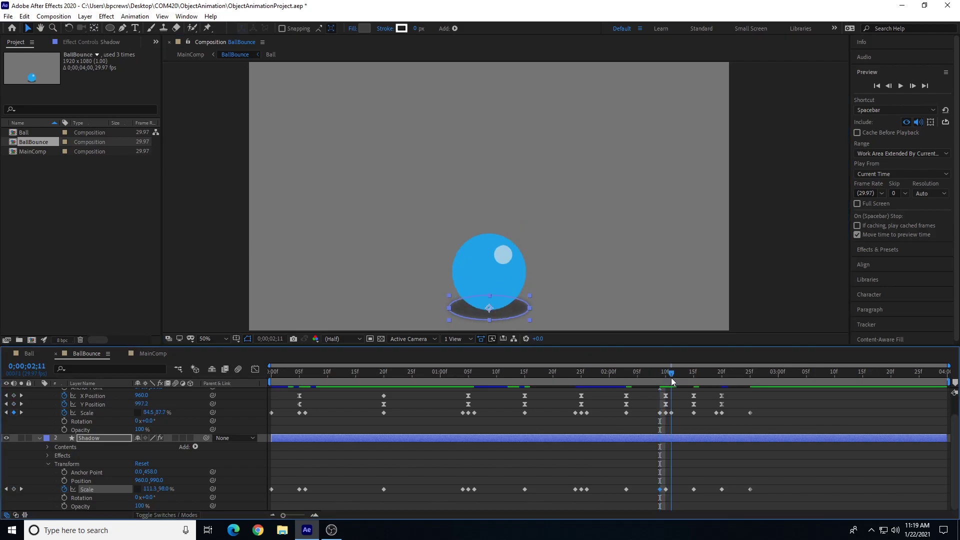
{"action": "key", "text": "ctrl+v"}
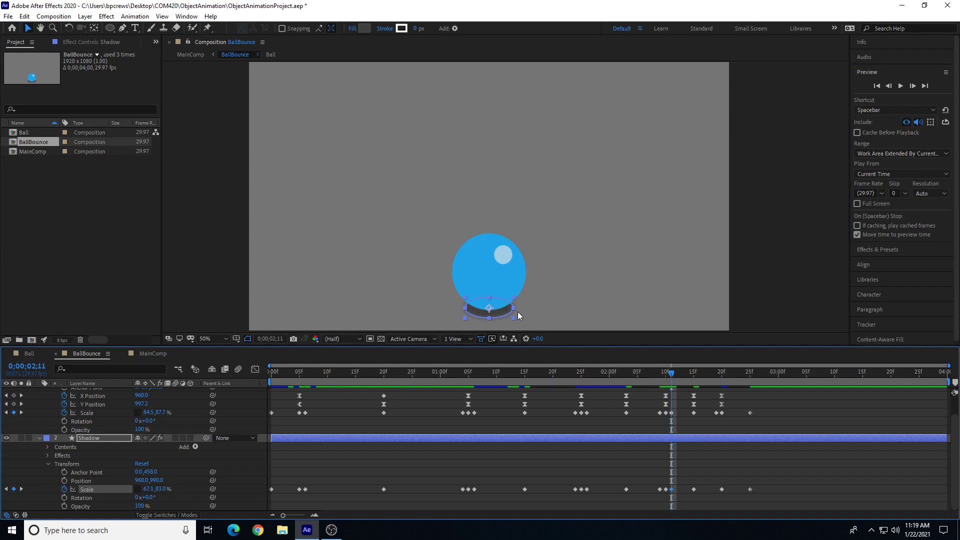
{"action": "left_click_drag", "start_coordinate": [514, 312], "coordinate": [526, 312]}
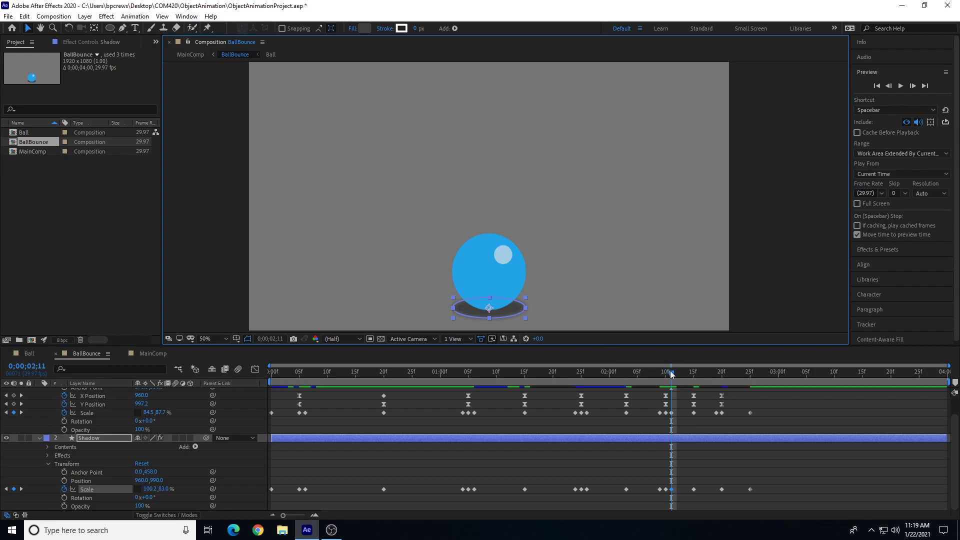
{"action": "left_click_drag", "start_coordinate": [672, 375], "coordinate": [718, 388]}
{"action": "left_click_drag", "start_coordinate": [529, 320], "coordinate": [521, 307]}
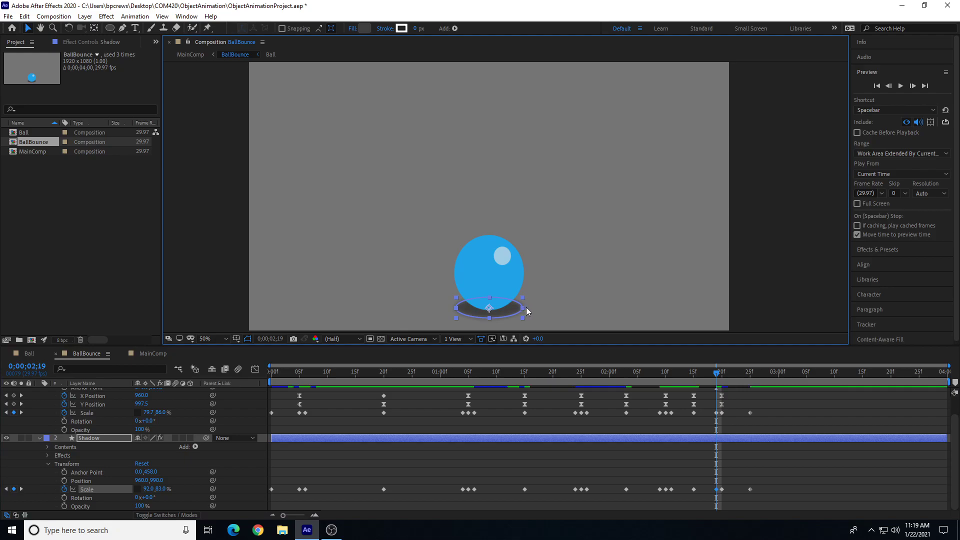
{"action": "left_click", "coordinate": [721, 376]}
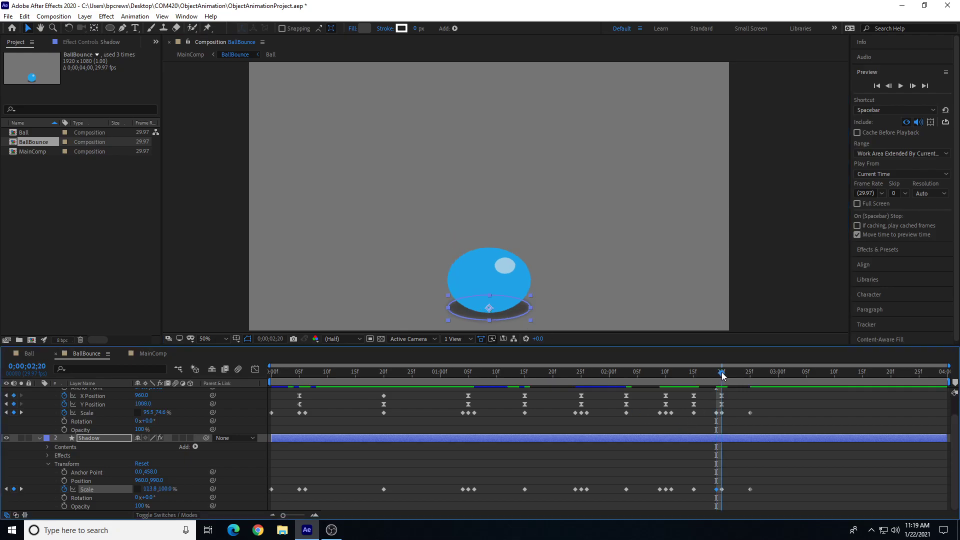
Preview the bounce animation from the first frame to check how the shadow follows the ball
{"action": "left_click_drag", "start_coordinate": [721, 376], "coordinate": [165, 409]}
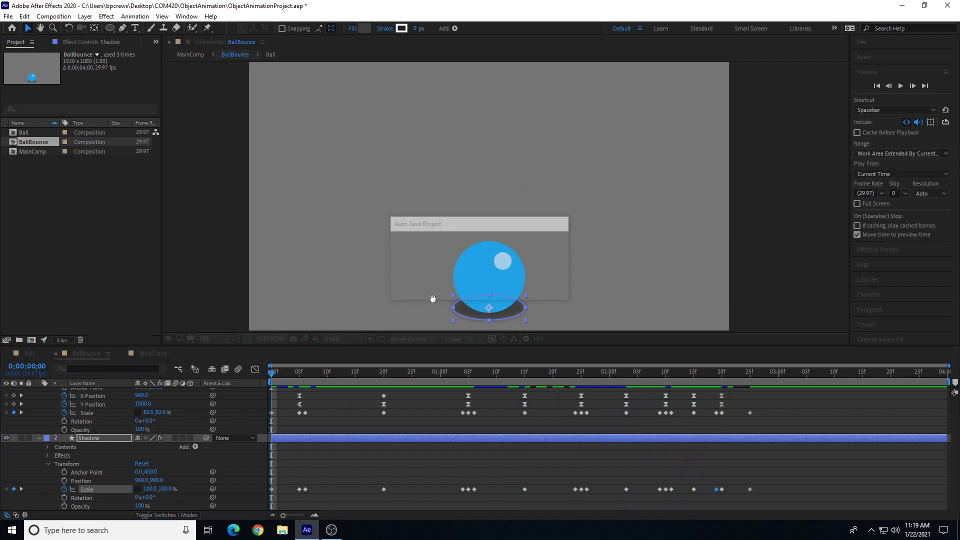
{"action": "key", "text": "h"}
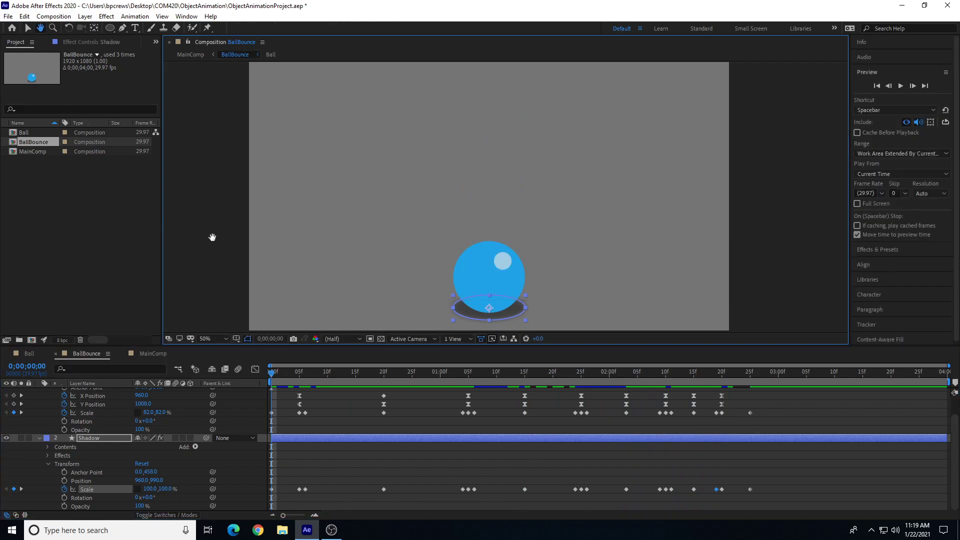
{"action": "key", "text": "v"}
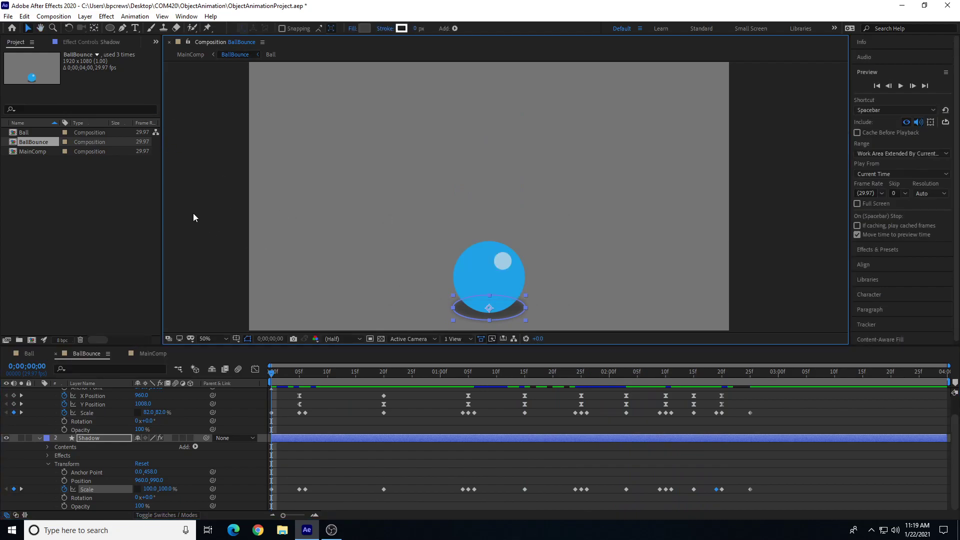
{"action": "left_click", "coordinate": [176, 213]}
{"action": "key", "text": "space"}
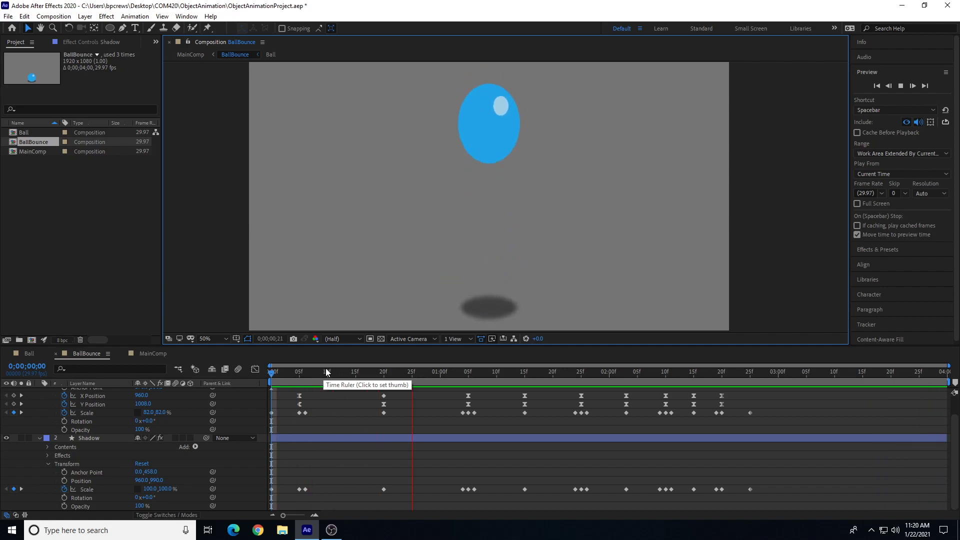
{"action": "left_click_drag", "start_coordinate": [335, 375], "coordinate": [264, 384]}
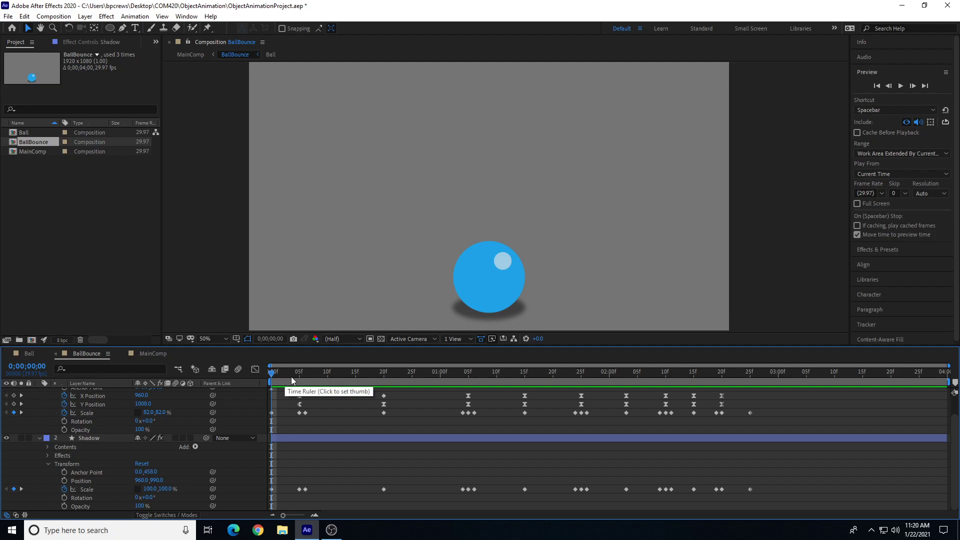
{"action": "mouse_move", "coordinate": [284, 371]}
{"action": "left_mouse_down"}
{"action": "mouse_move", "coordinate": [297, 381]}
{"action": "mouse_move", "coordinate": [272, 376]}
{"action": "left_mouse_up"}
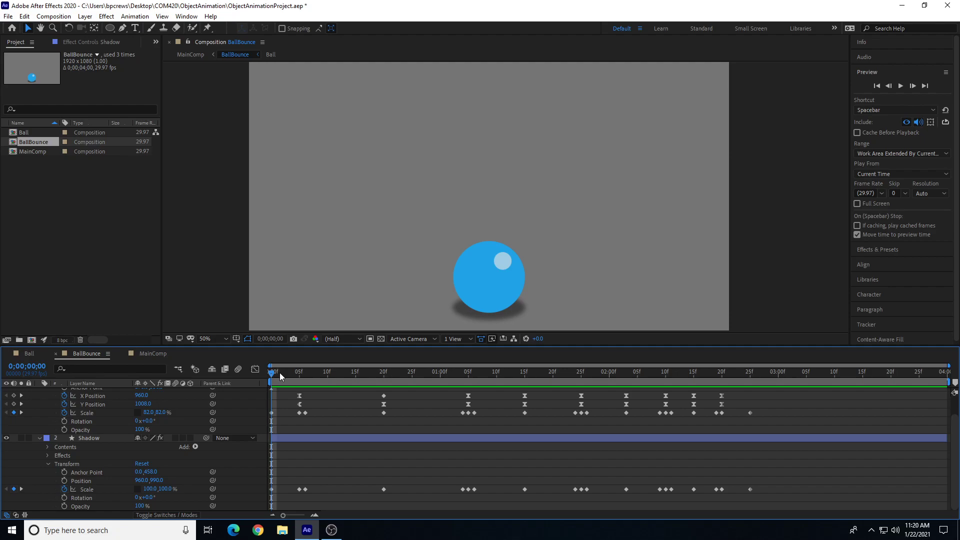
{"action": "key", "text": "space"}
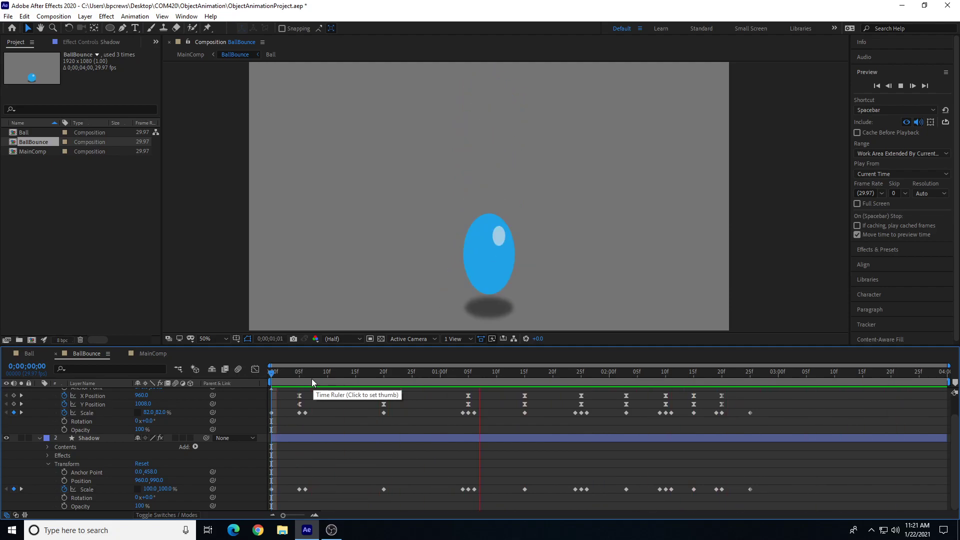
{"action": "left_click", "coordinate": [271, 372]}
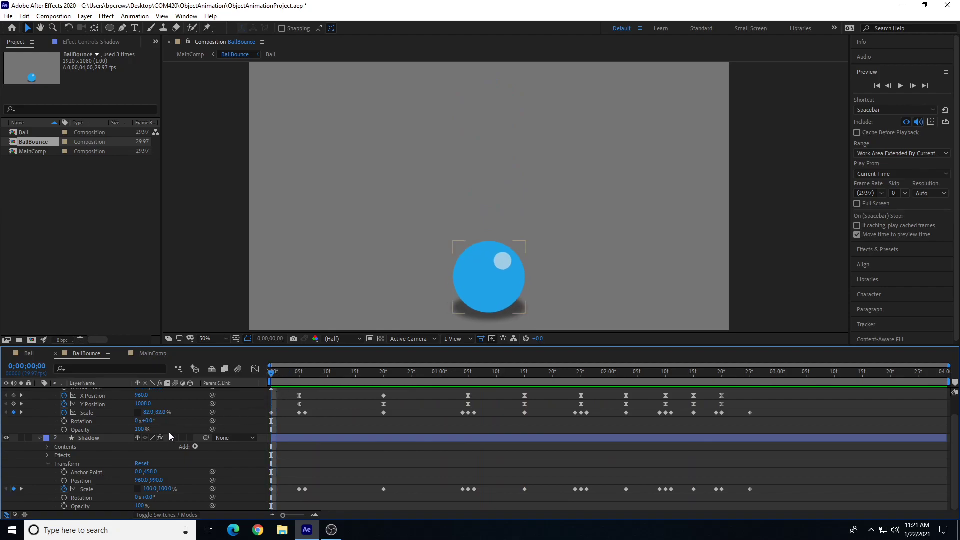
Enable motion blur for the BallBounce composition and turn on the Ball layer's motion blur switch
{"action": "scroll", "coordinate": [169, 430], "scroll_direction": "up", "scroll_amount": 1}
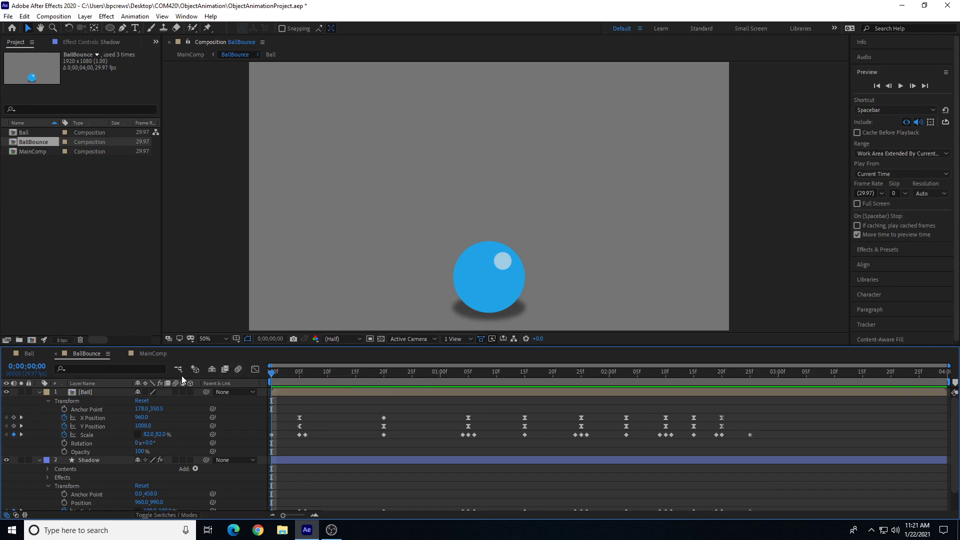
{"action": "left_click", "coordinate": [255, 371]}
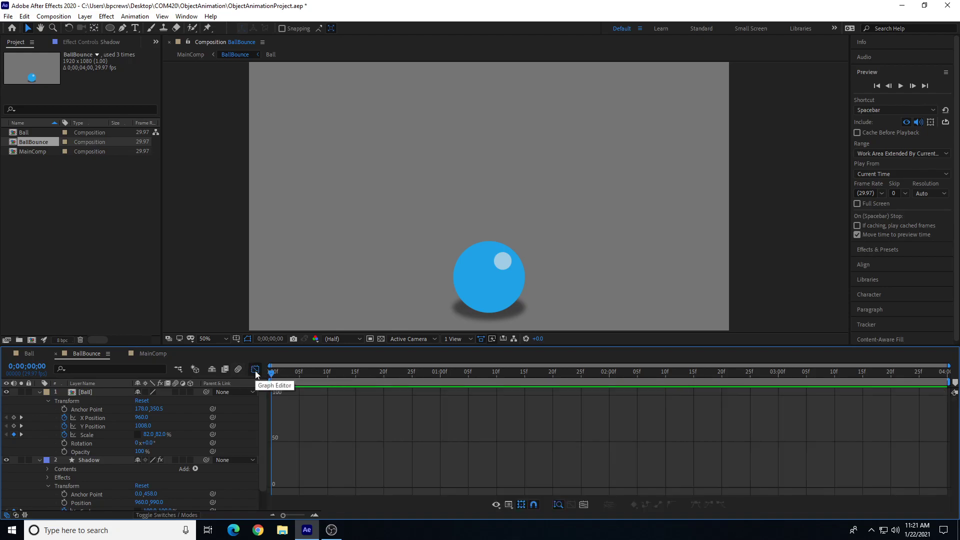
{"action": "left_click", "coordinate": [255, 371]}
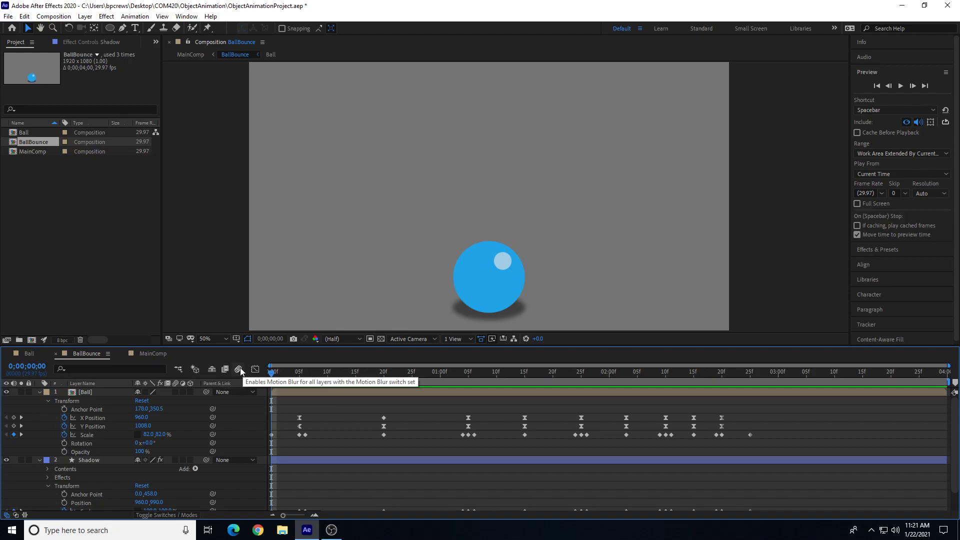
{"action": "left_click", "coordinate": [241, 368]}
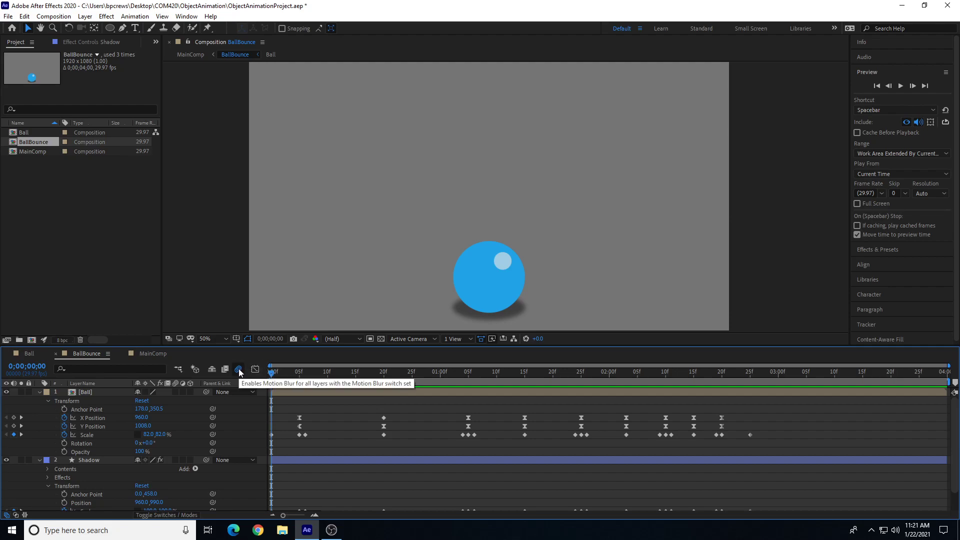
{"action": "left_click", "coordinate": [33, 407]}
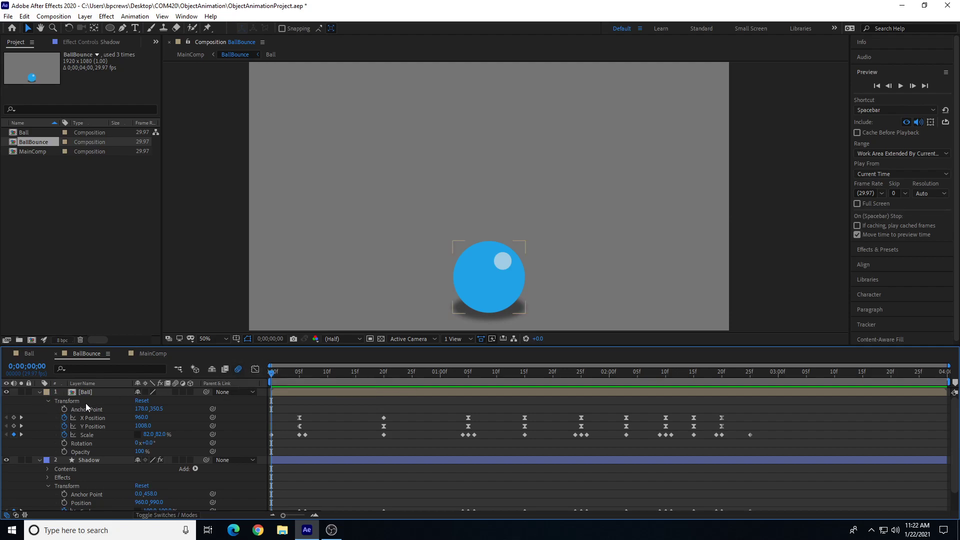
{"action": "left_click", "coordinate": [92, 392]}
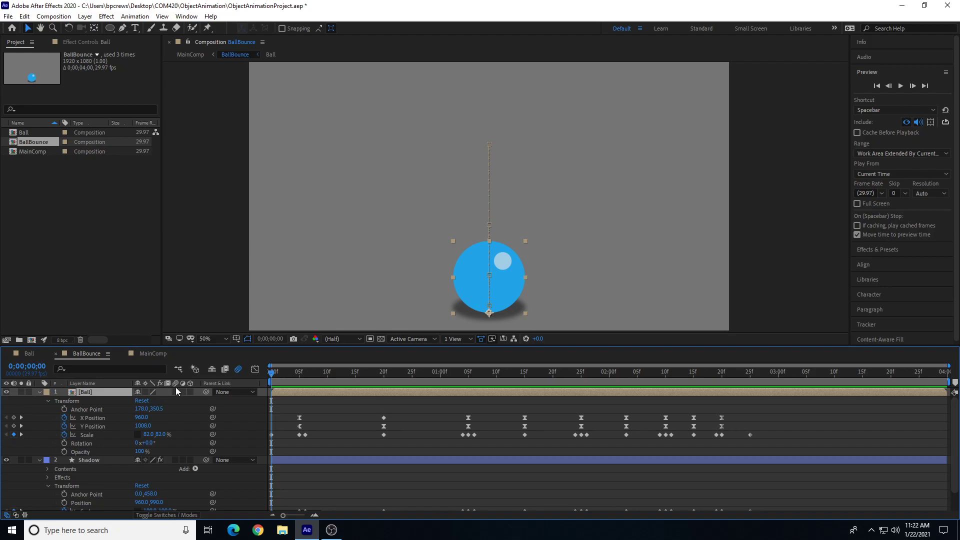
{"action": "left_click", "coordinate": [238, 370]}
{"action": "left_click", "coordinate": [174, 392]}
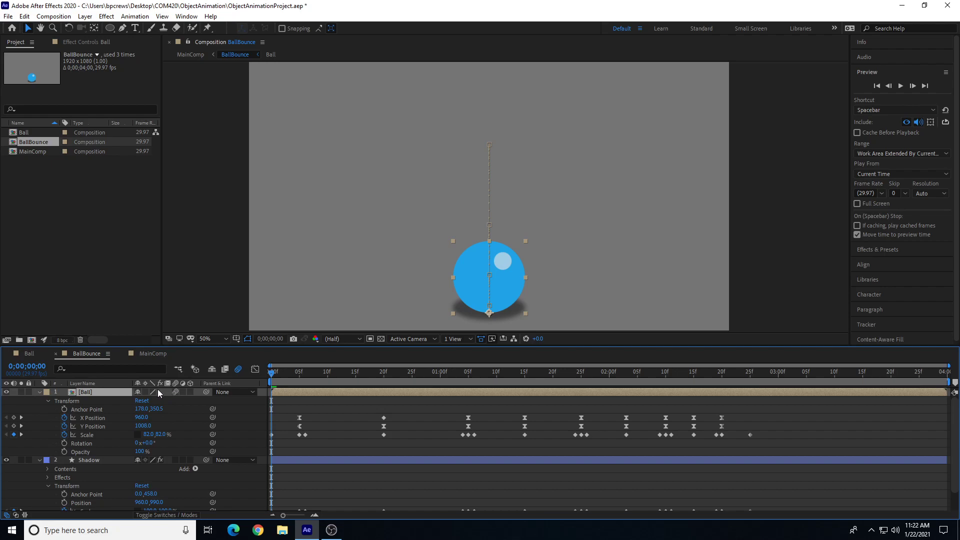
Expand the Shadow layer's effects to view its Gaussian Blur settings
{"action": "scroll", "coordinate": [97, 466], "scroll_direction": "down", "scroll_amount": 1}
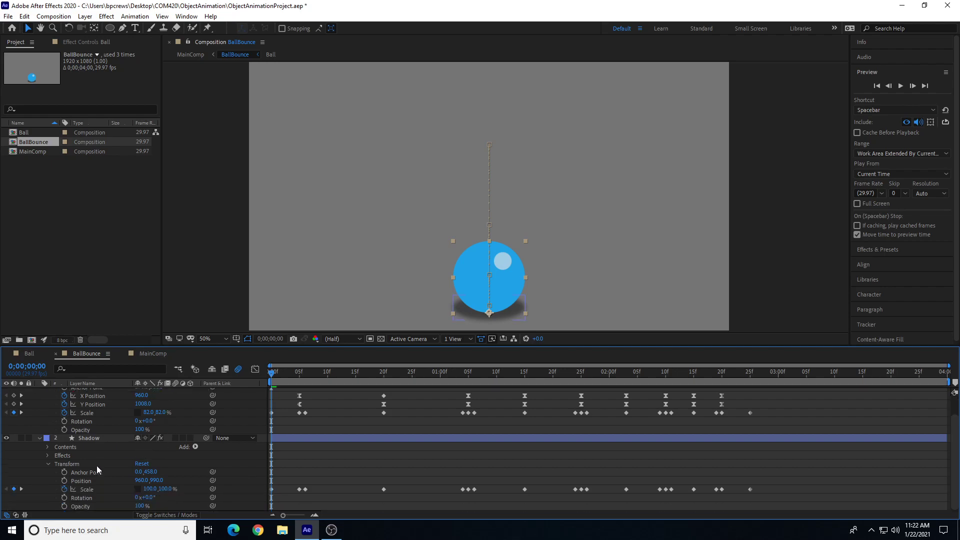
{"action": "left_click", "coordinate": [48, 455]}
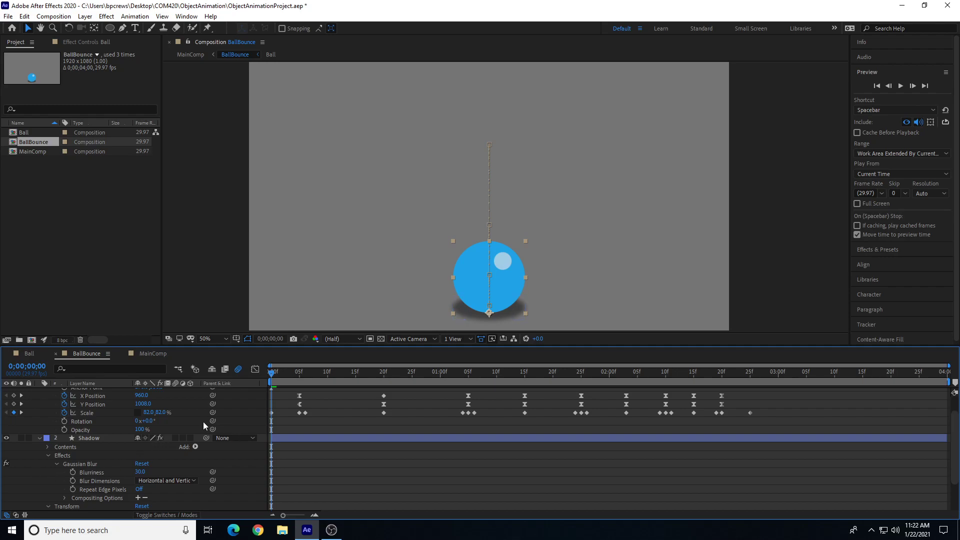
{"action": "scroll", "coordinate": [185, 478], "scroll_direction": "up", "scroll_amount": 2}
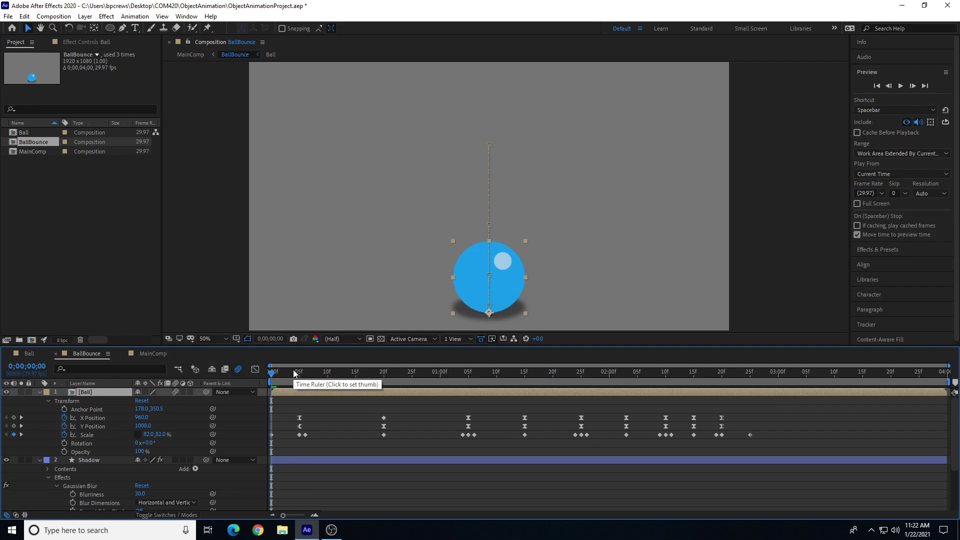
Play the animation and examine the Ball's motion blur up close on frames between the start and 0;00;01;01
{"action": "key", "text": "space"}
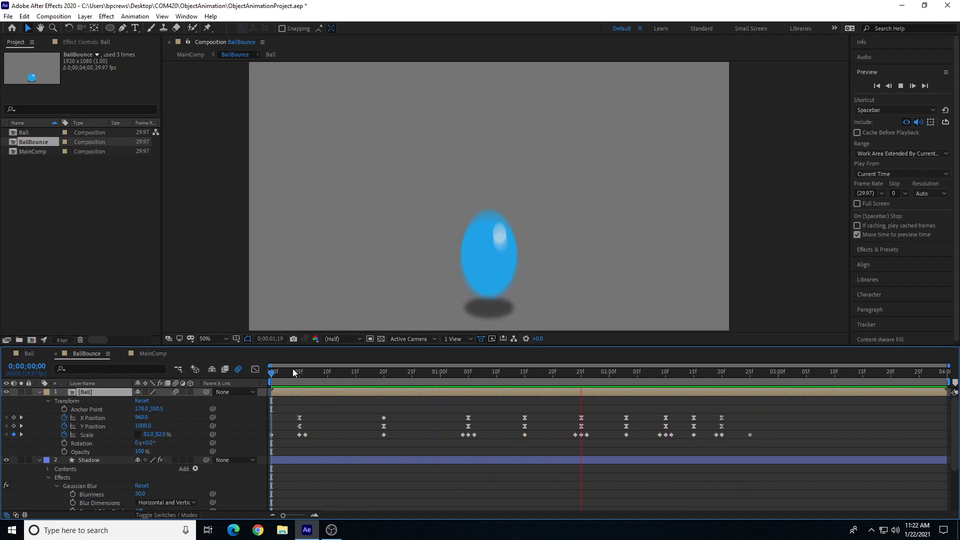
{"action": "left_click", "coordinate": [367, 373]}
{"action": "left_click_drag", "start_coordinate": [357, 371], "coordinate": [317, 380]}
{"action": "scroll", "coordinate": [494, 184], "scroll_direction": "up", "scroll_amount": 1}
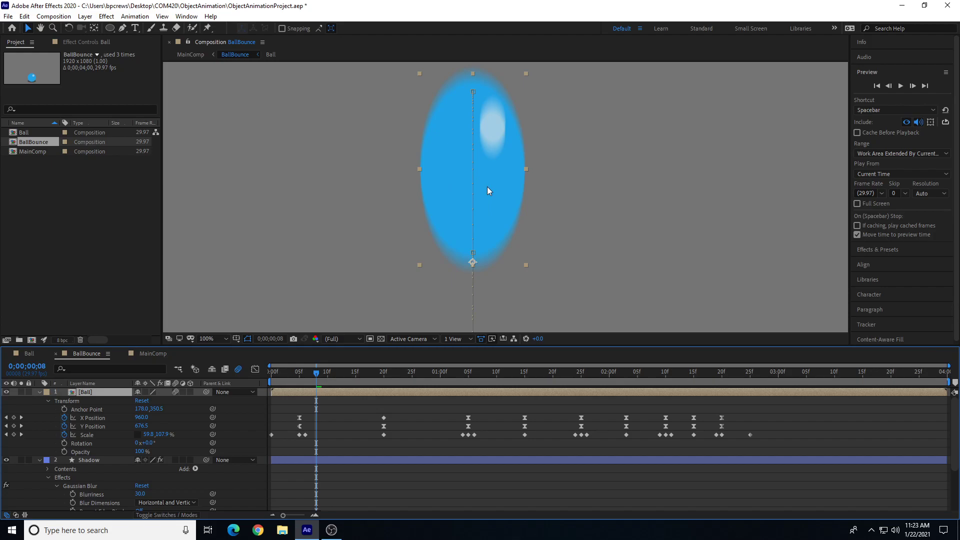
{"action": "left_click_drag", "start_coordinate": [320, 372], "coordinate": [239, 370]}
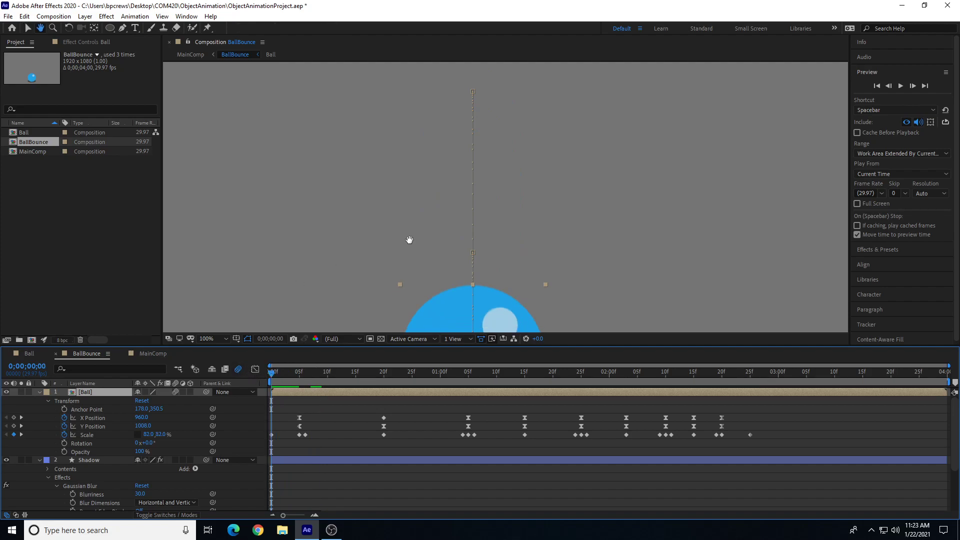
{"action": "left_click_drag", "start_coordinate": [407, 235], "coordinate": [437, 149]}
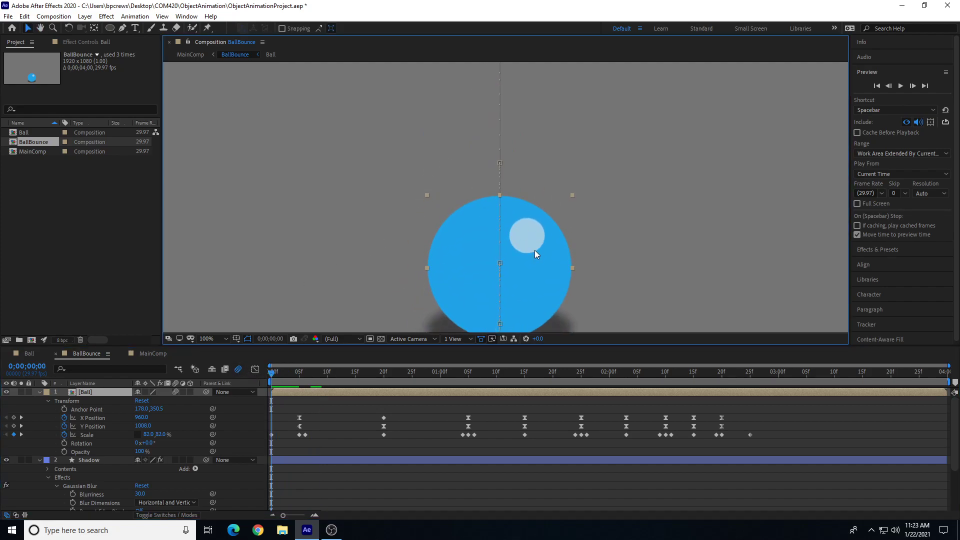
{"action": "left_click_drag", "start_coordinate": [283, 371], "coordinate": [313, 376]}
{"action": "left_click_drag", "start_coordinate": [397, 205], "coordinate": [361, 277]}
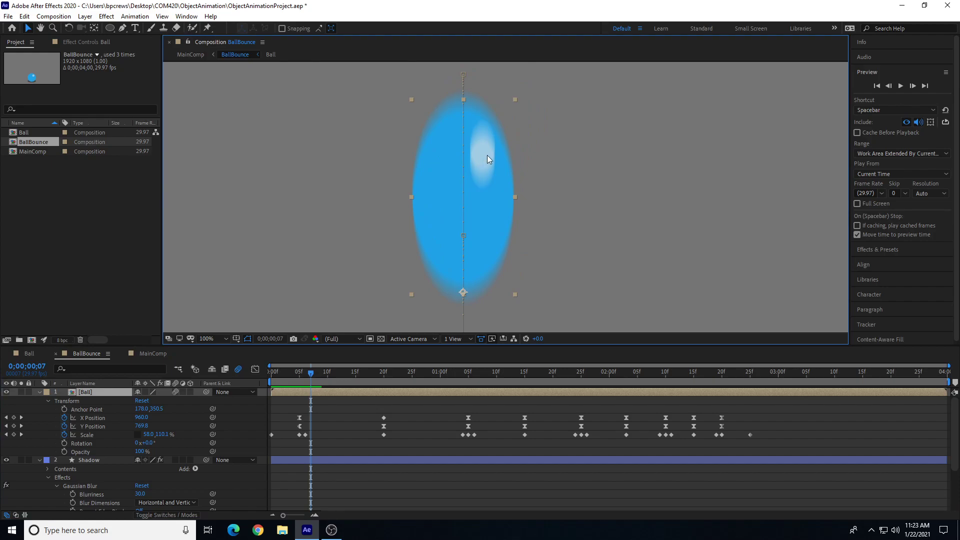
{"action": "left_click_drag", "start_coordinate": [334, 376], "coordinate": [390, 374]}
{"action": "key", "text": "space"}
{"action": "left_click_drag", "start_coordinate": [363, 134], "coordinate": [355, 257]}
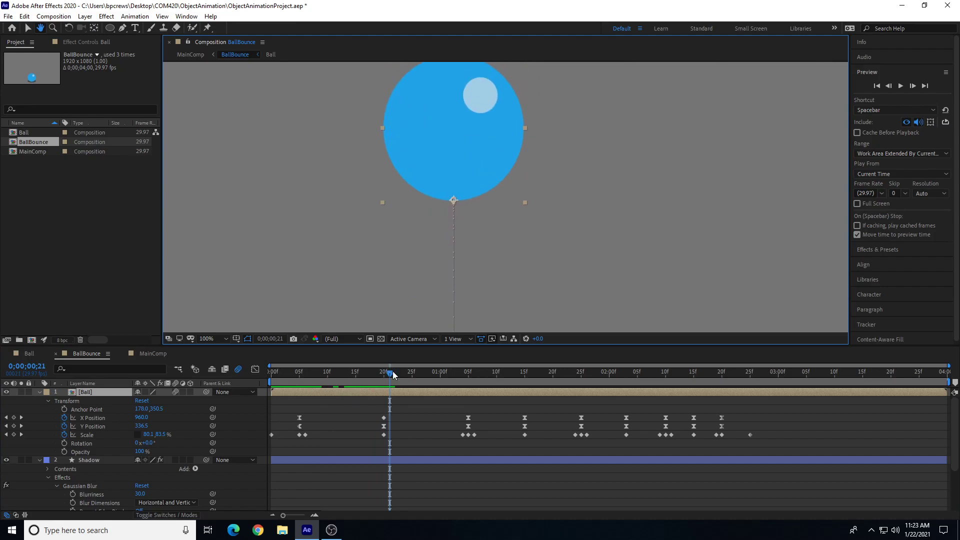
{"action": "left_click_drag", "start_coordinate": [380, 375], "coordinate": [448, 386]}
{"action": "left_click_drag", "start_coordinate": [596, 242], "coordinate": [610, 169]}
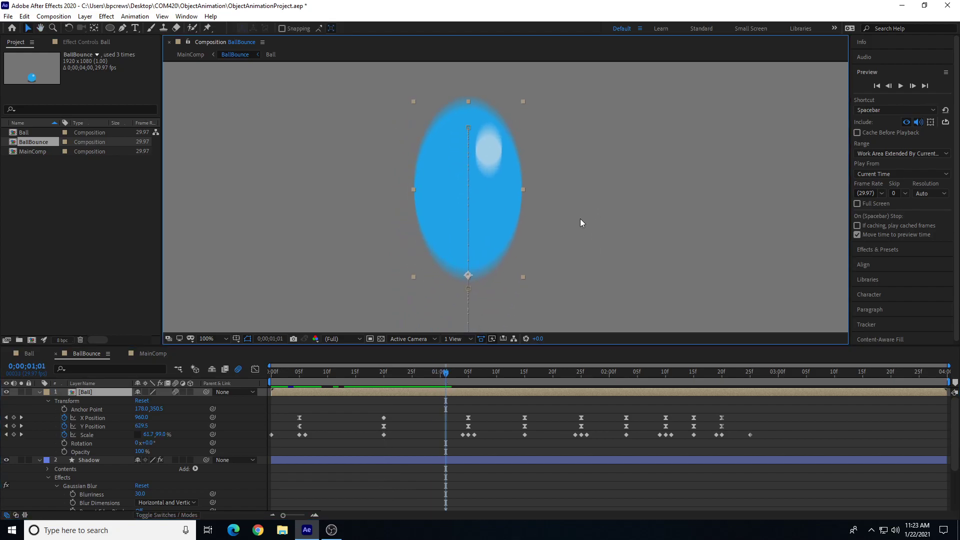
Play back the whole composition view from 0;00;01;01 to review the bounces with motion blur
{"action": "key", "text": "comma"}
{"action": "key", "text": "comma"}
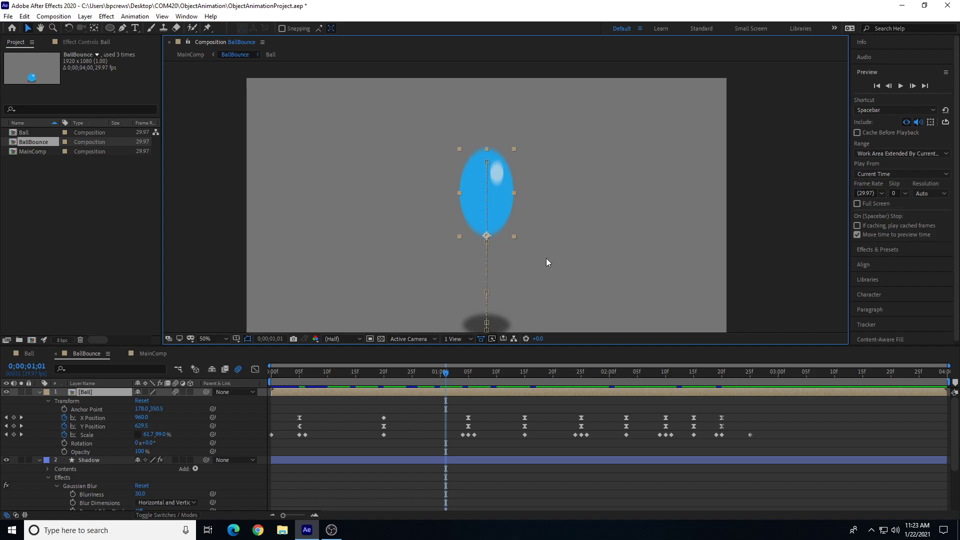
{"action": "key", "text": "space"}
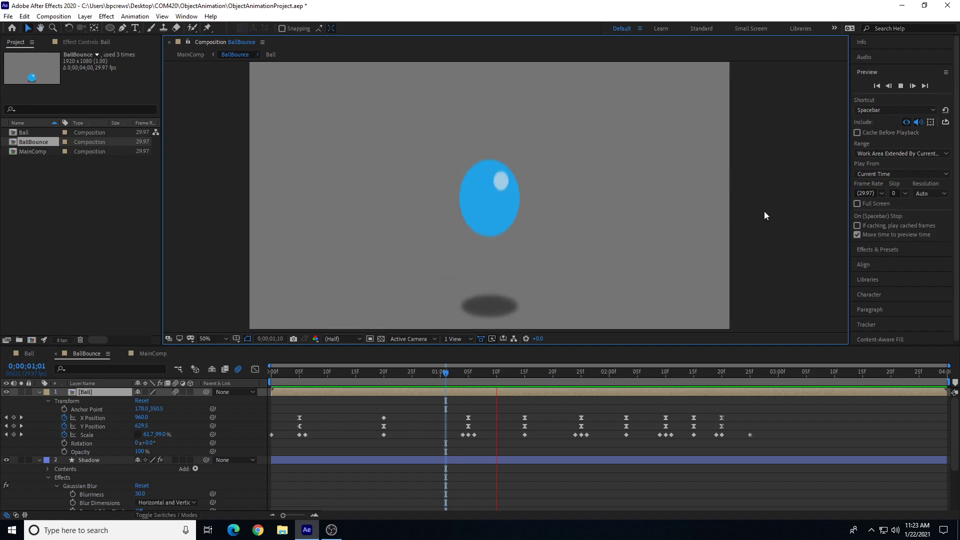